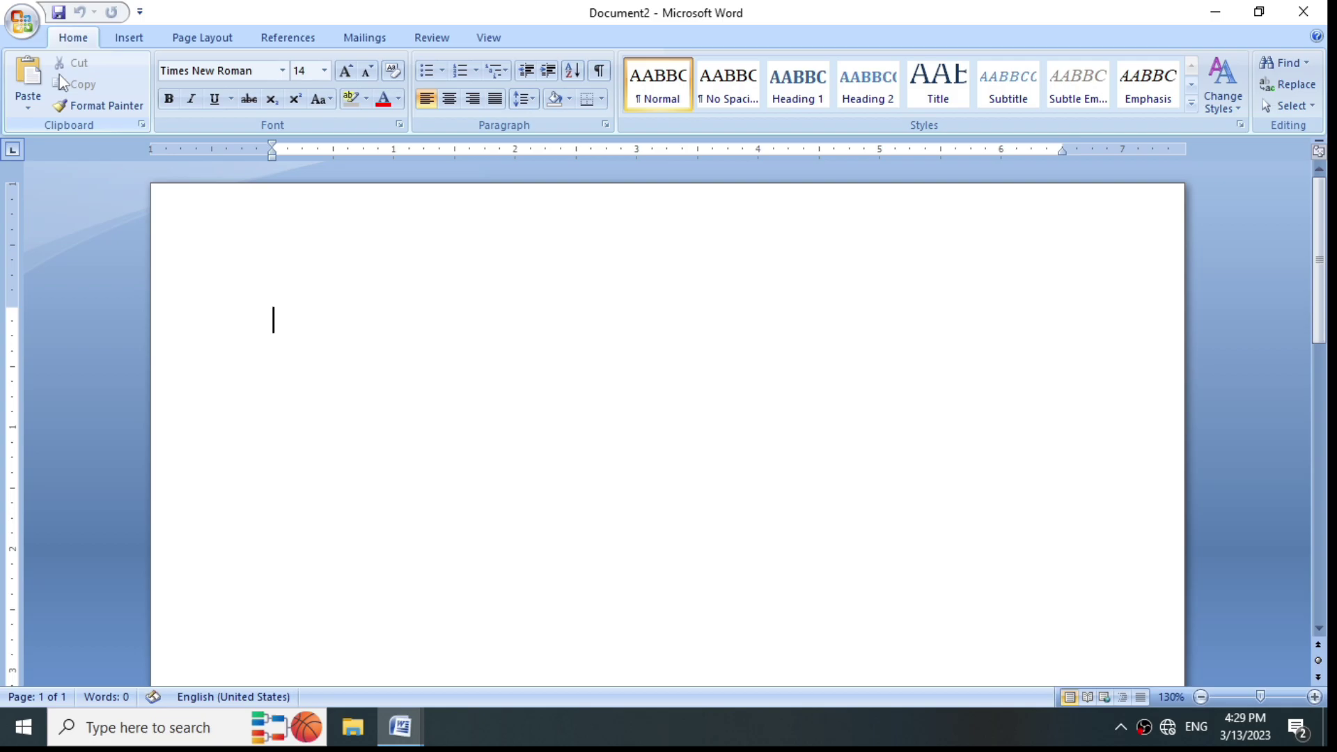
Step: Open the recent document named 10
left_click(136, 37)
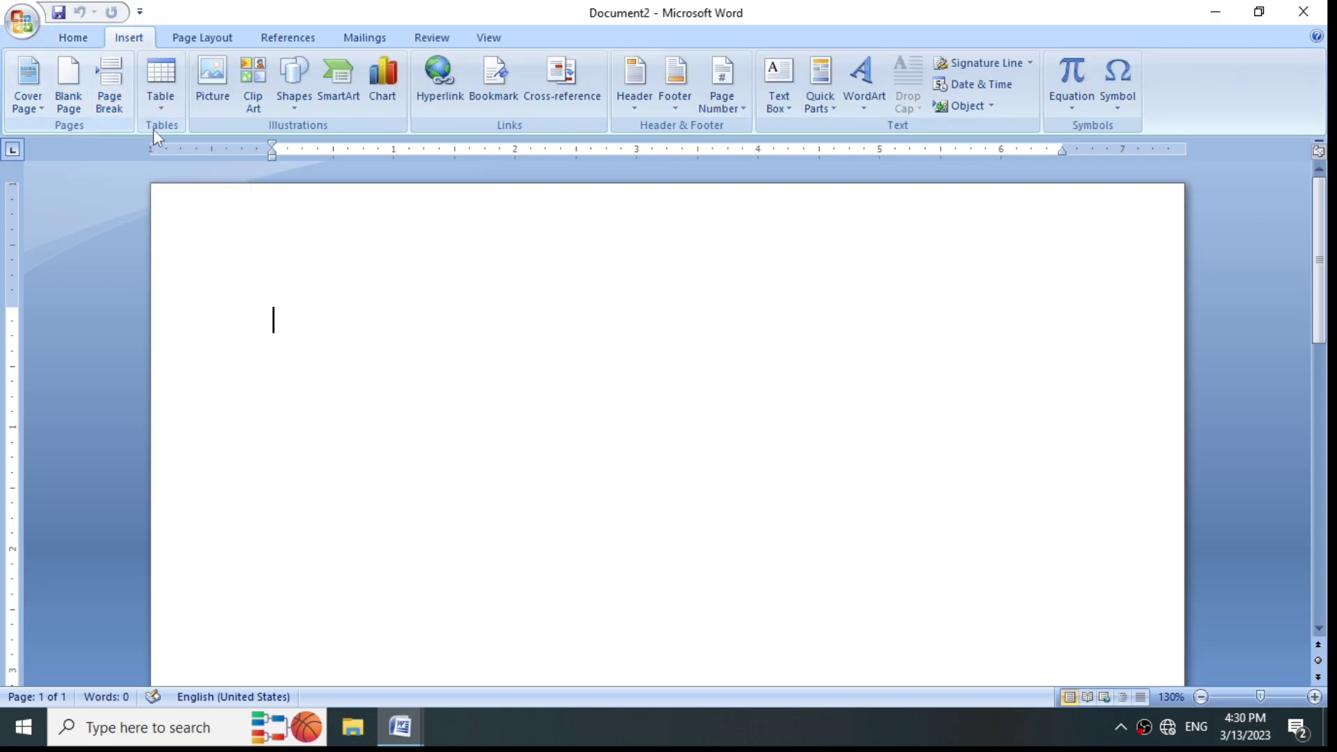
left_click(26, 26)
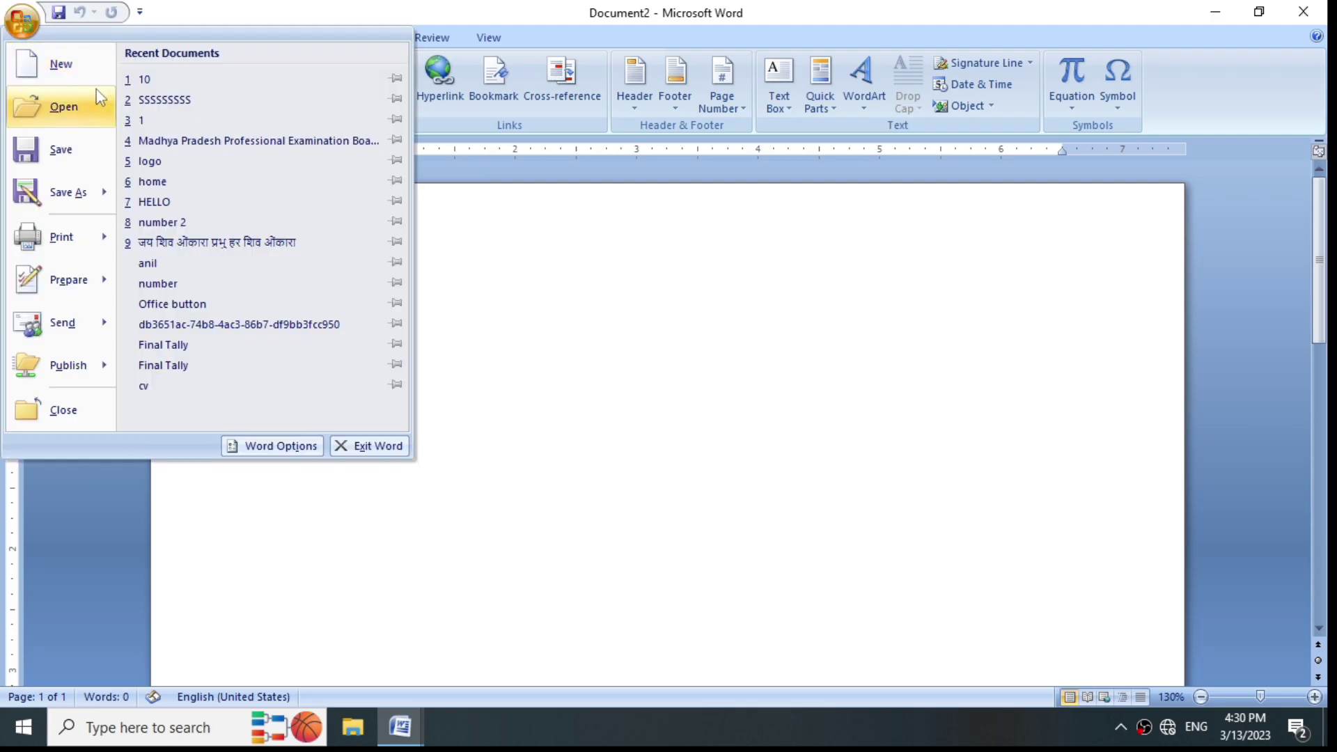
left_click(152, 82)
Step: Review the groups listed under the INSERT TAB heading, highlighting entries from PAGES down to SYMBOLS
scroll(550, 334, "down", 10)
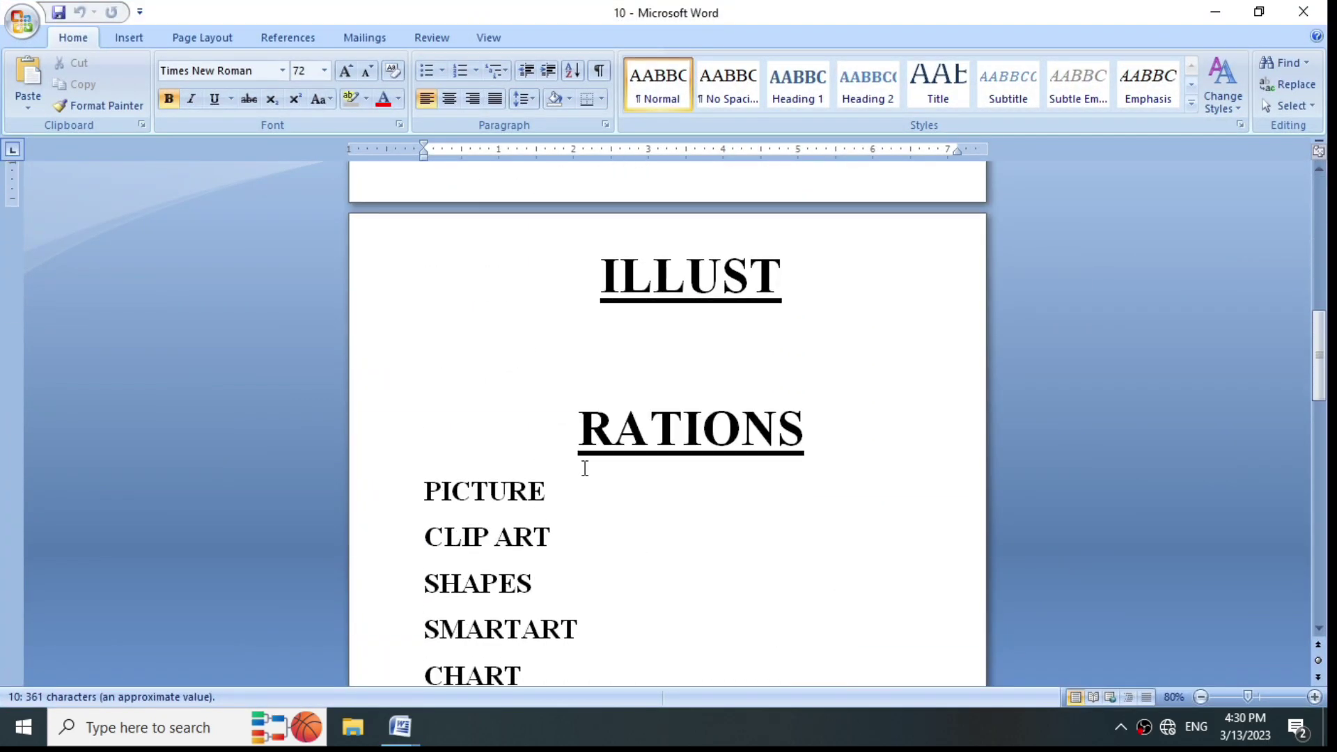
scroll(583, 466, "up", 10)
left_click_drag(639, 332, 871, 396)
left_click_drag(747, 424, 851, 456)
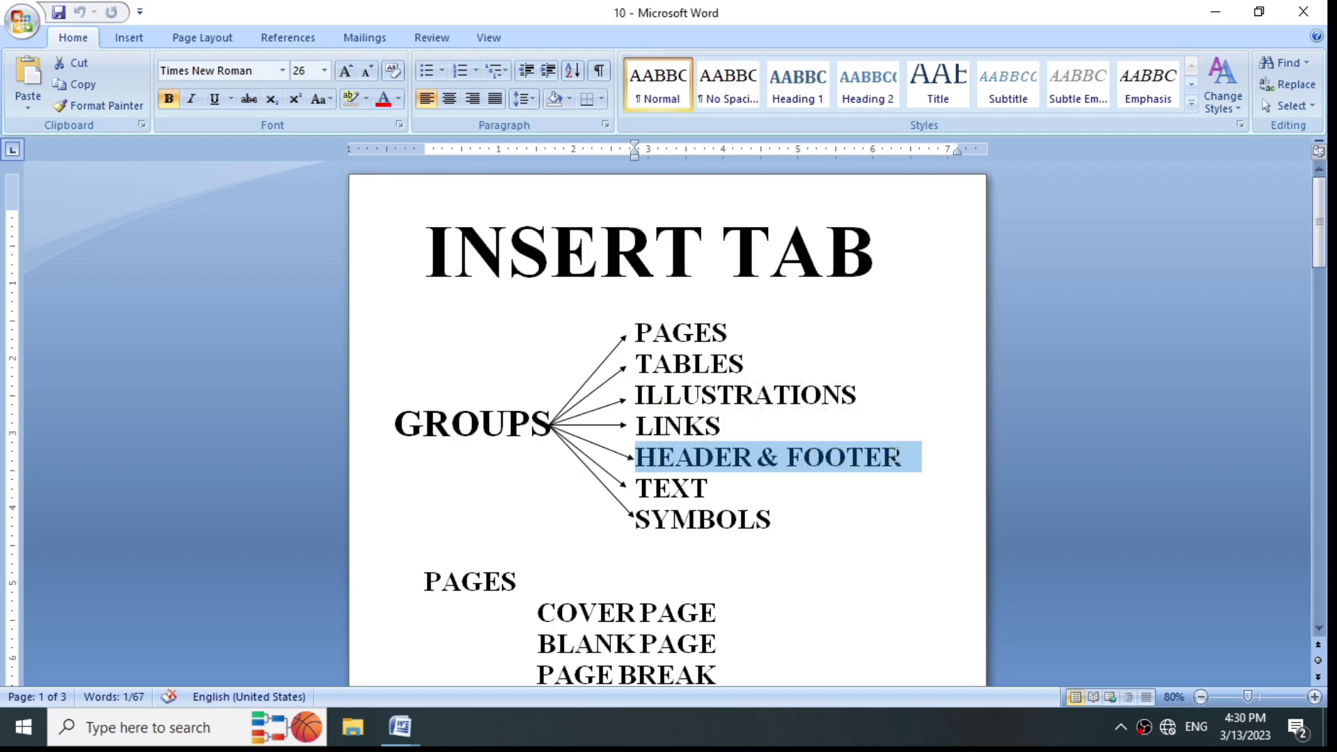
left_click_drag(721, 494, 642, 489)
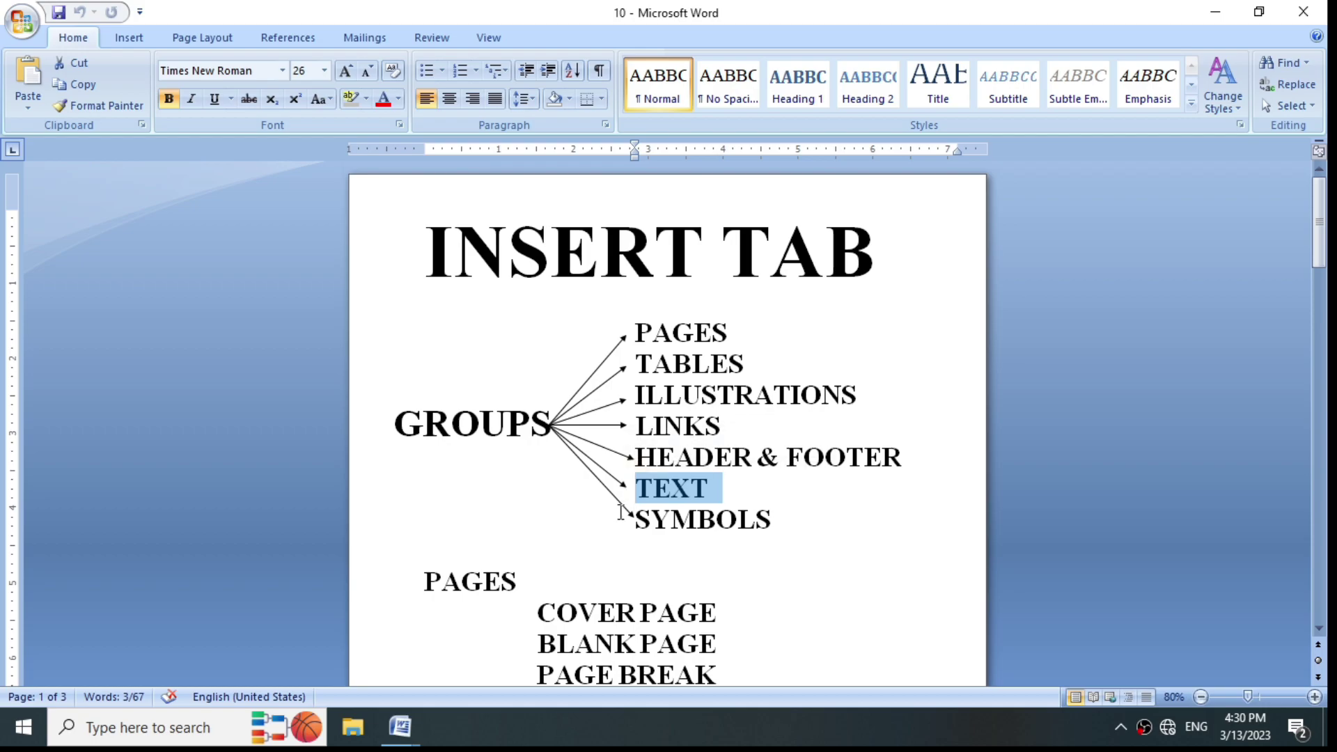
left_click(636, 517)
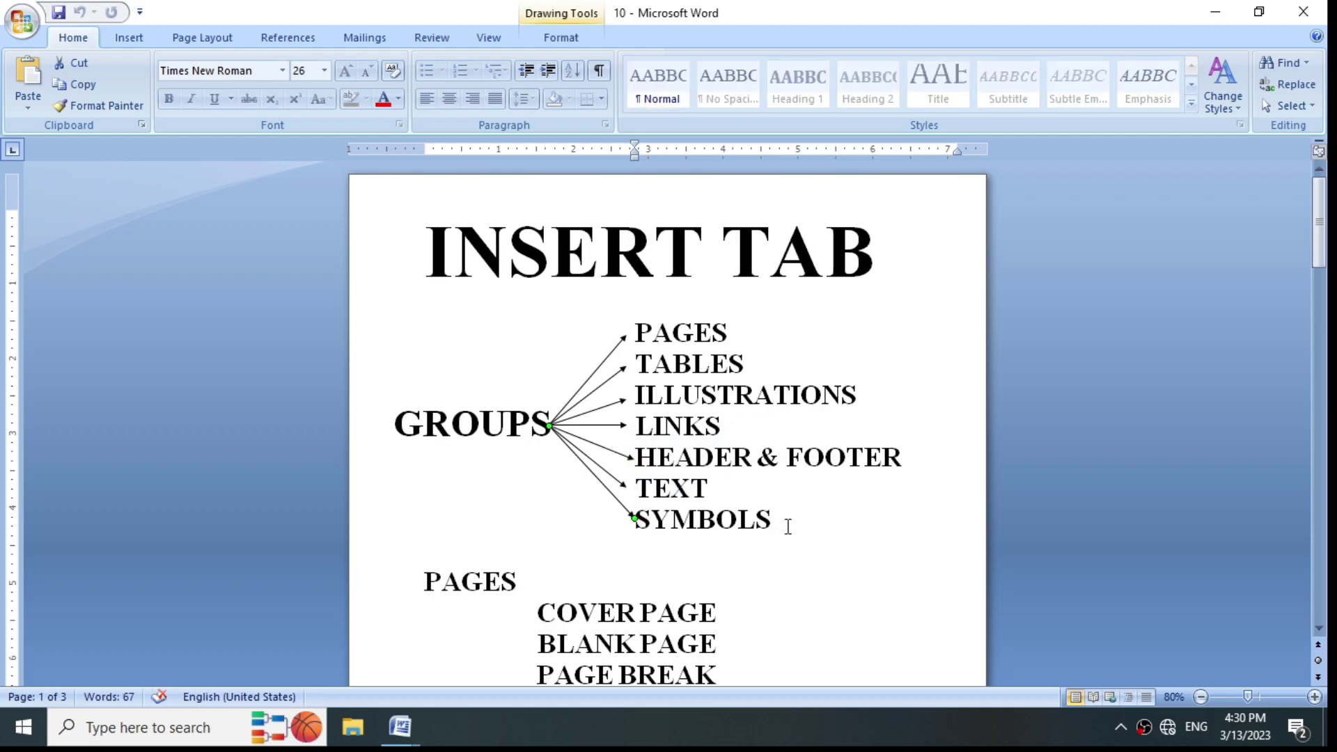
left_click_drag(777, 522, 651, 521)
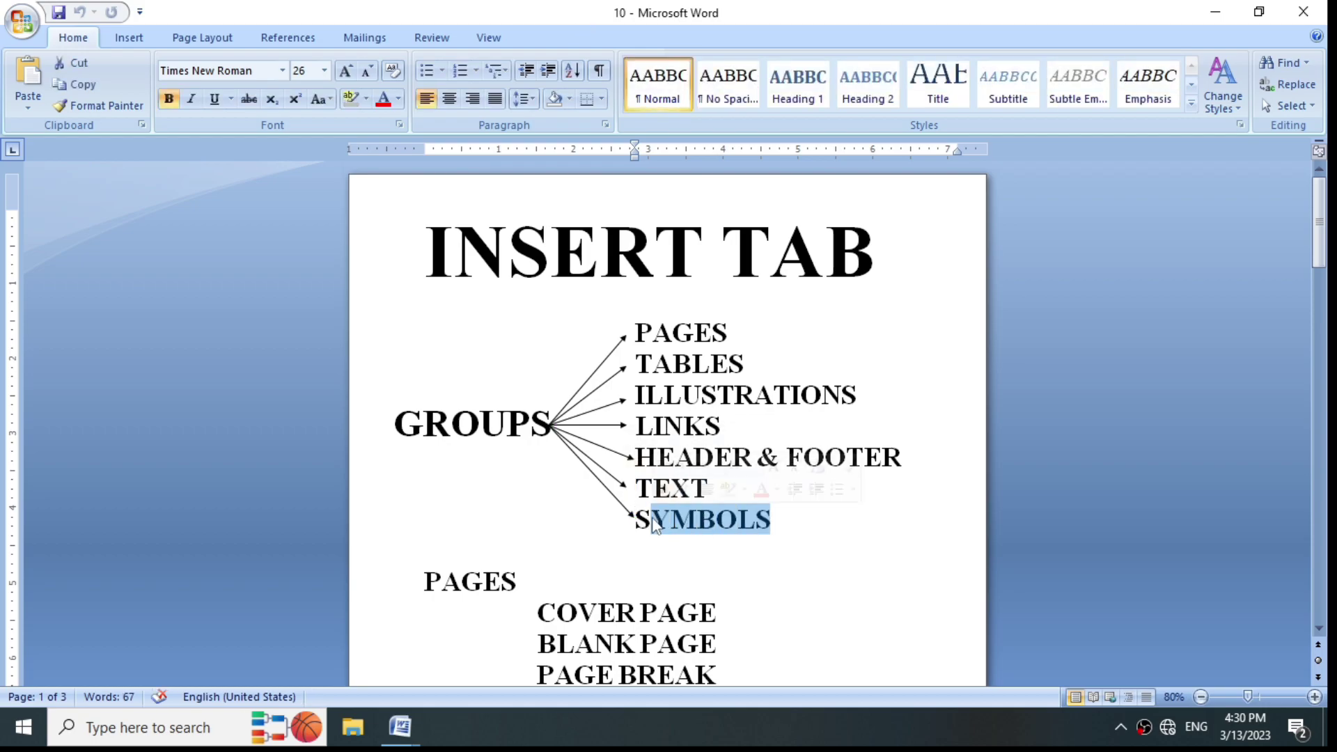
left_click_drag(831, 521, 648, 519)
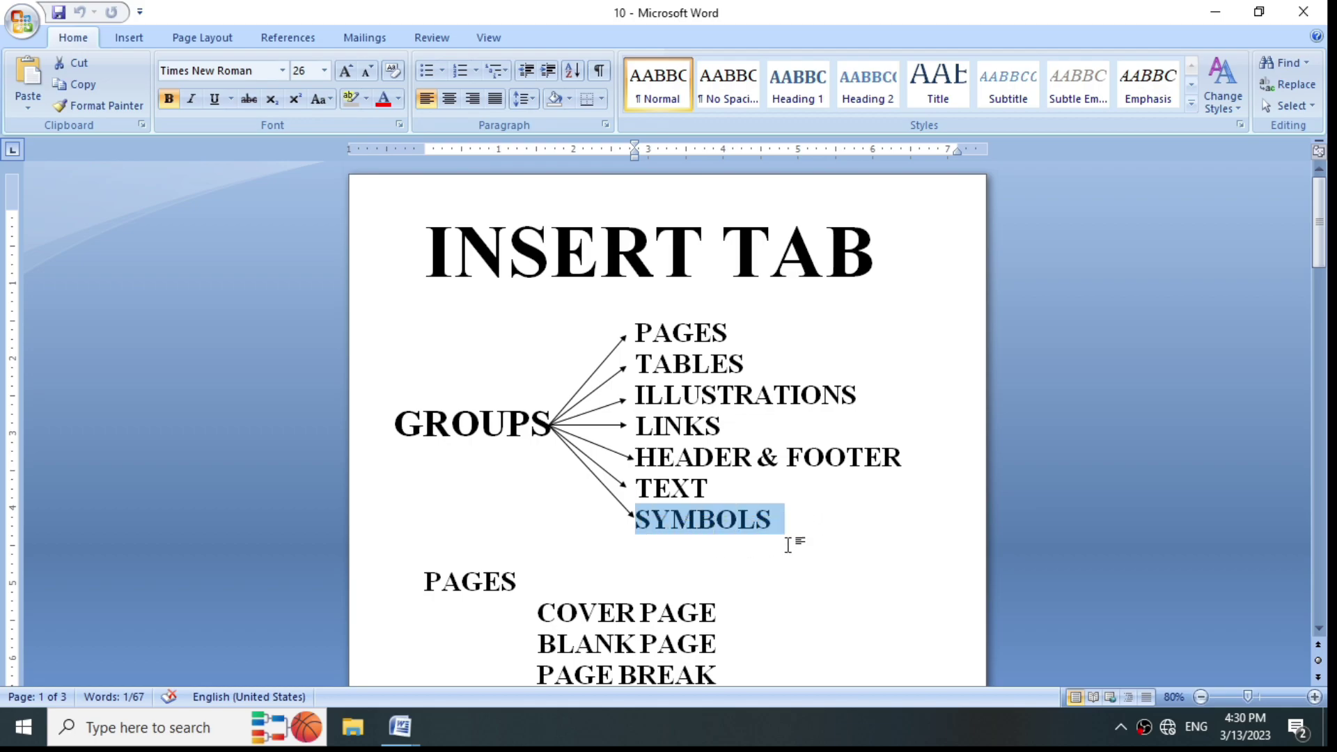
Step: Review the HEADER, FOOTER and PAGE NUMBER entries under the HEADER & FOOTER heading, highlighting each one
scroll(734, 546, "down", 15)
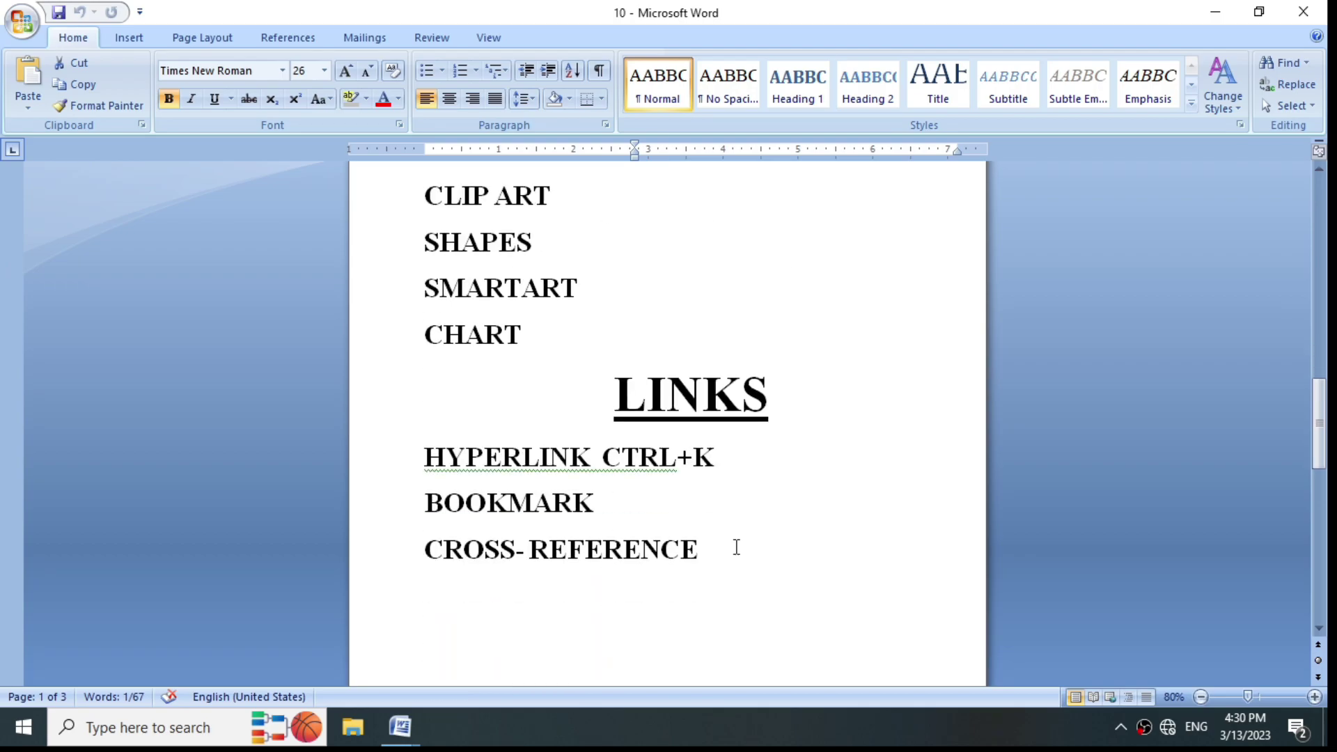
left_click_drag(564, 332, 424, 339)
left_click_drag(552, 370, 424, 370)
left_click(628, 402)
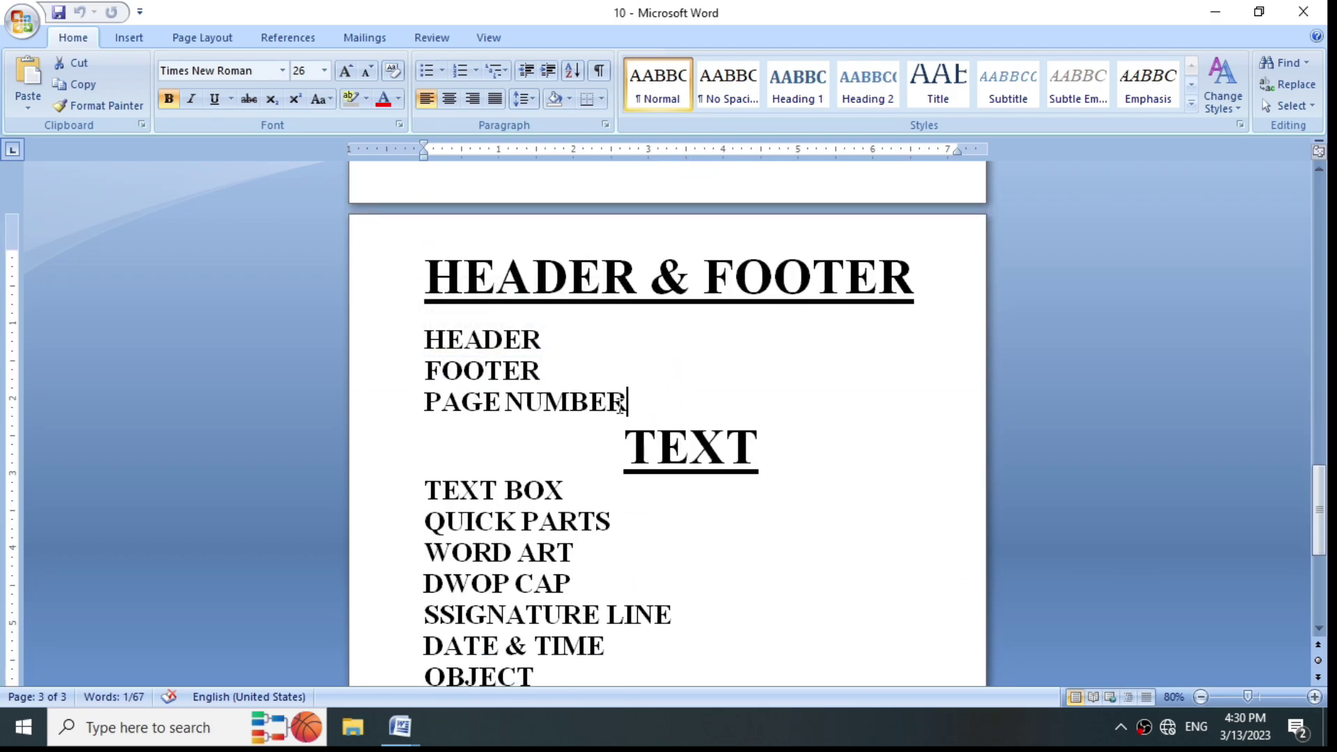
left_click_drag(628, 402, 435, 397)
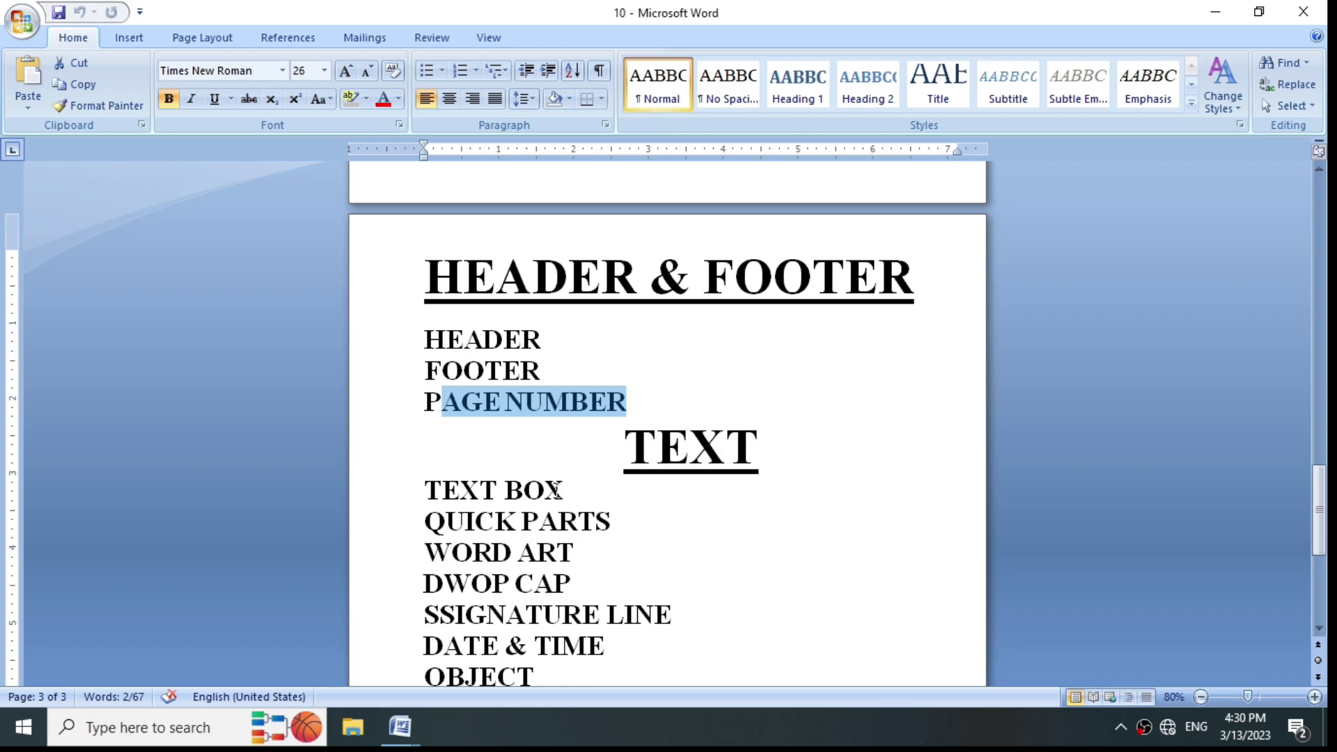
Step: Create a new blank document and insert page breaks until it has 11 pages, returning to the first page
key("ctrl+n")
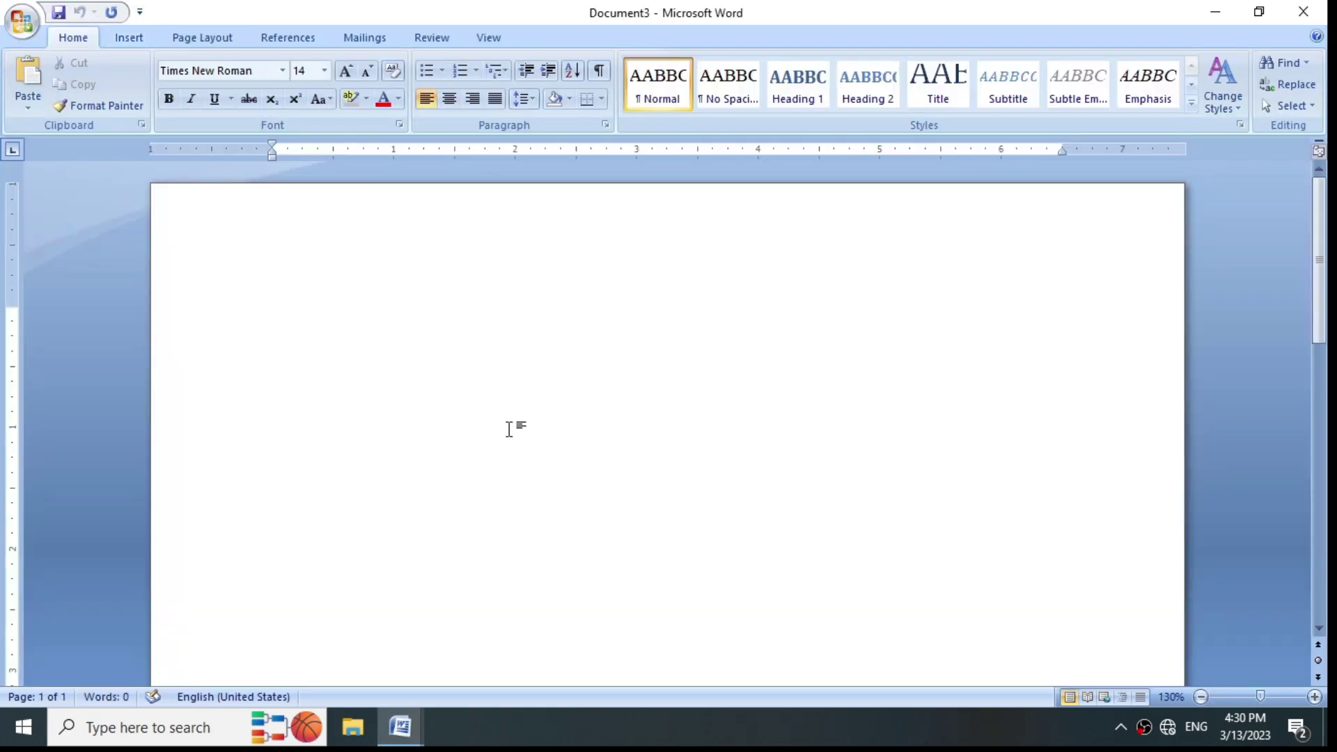
left_click(132, 38)
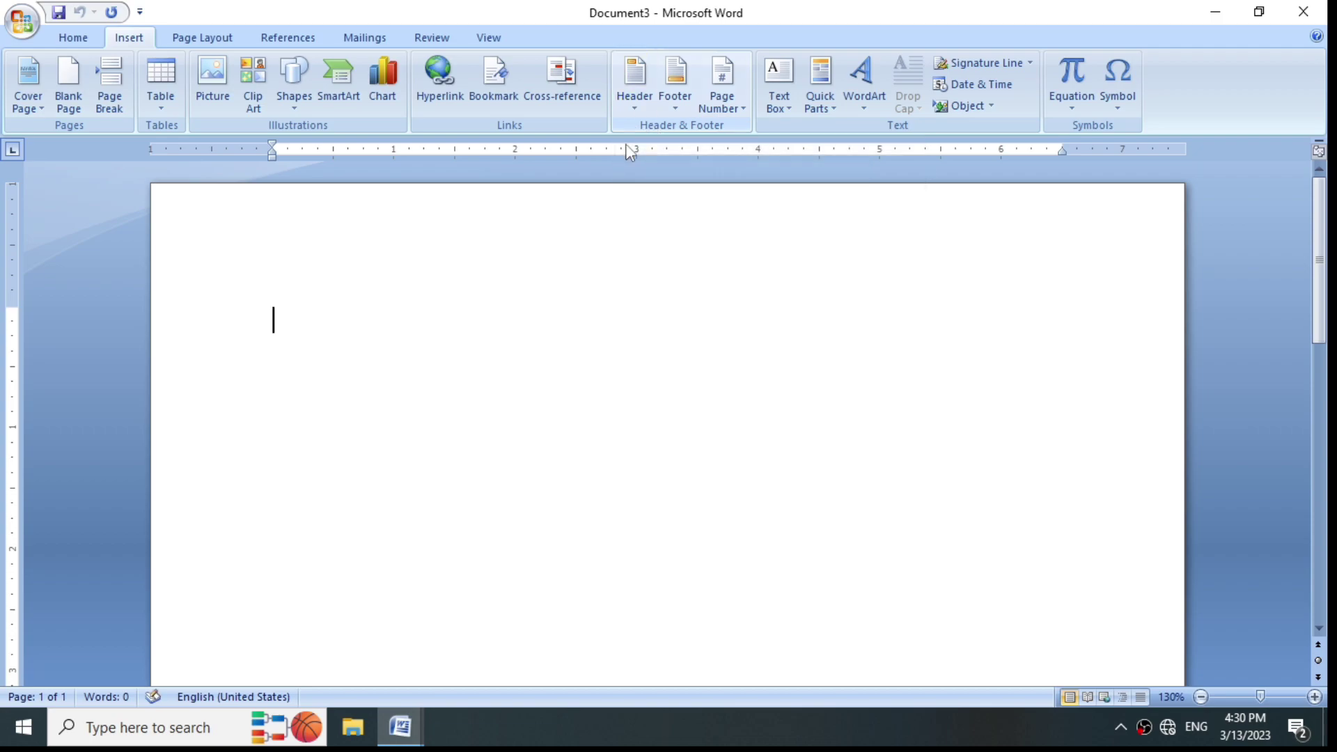
scroll(507, 289, "down", 8, "ctrl")
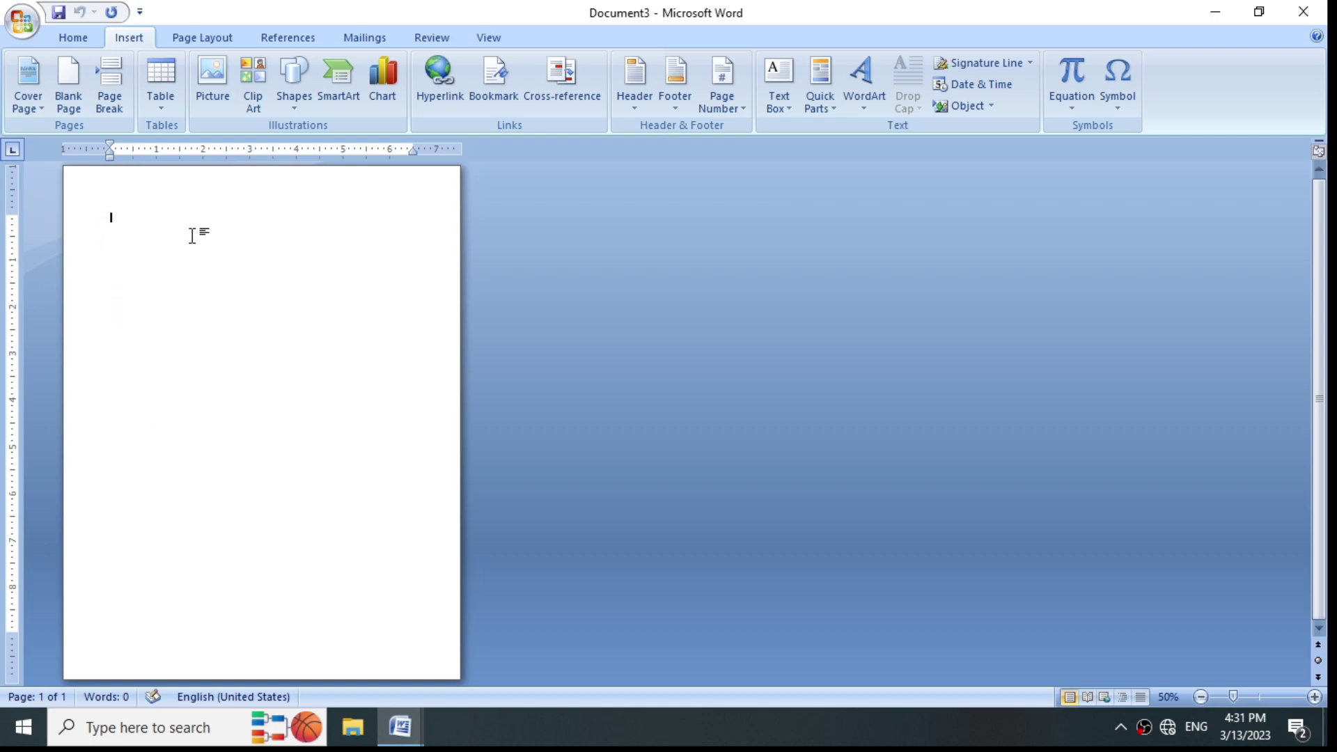
scroll(211, 295, "up", 4)
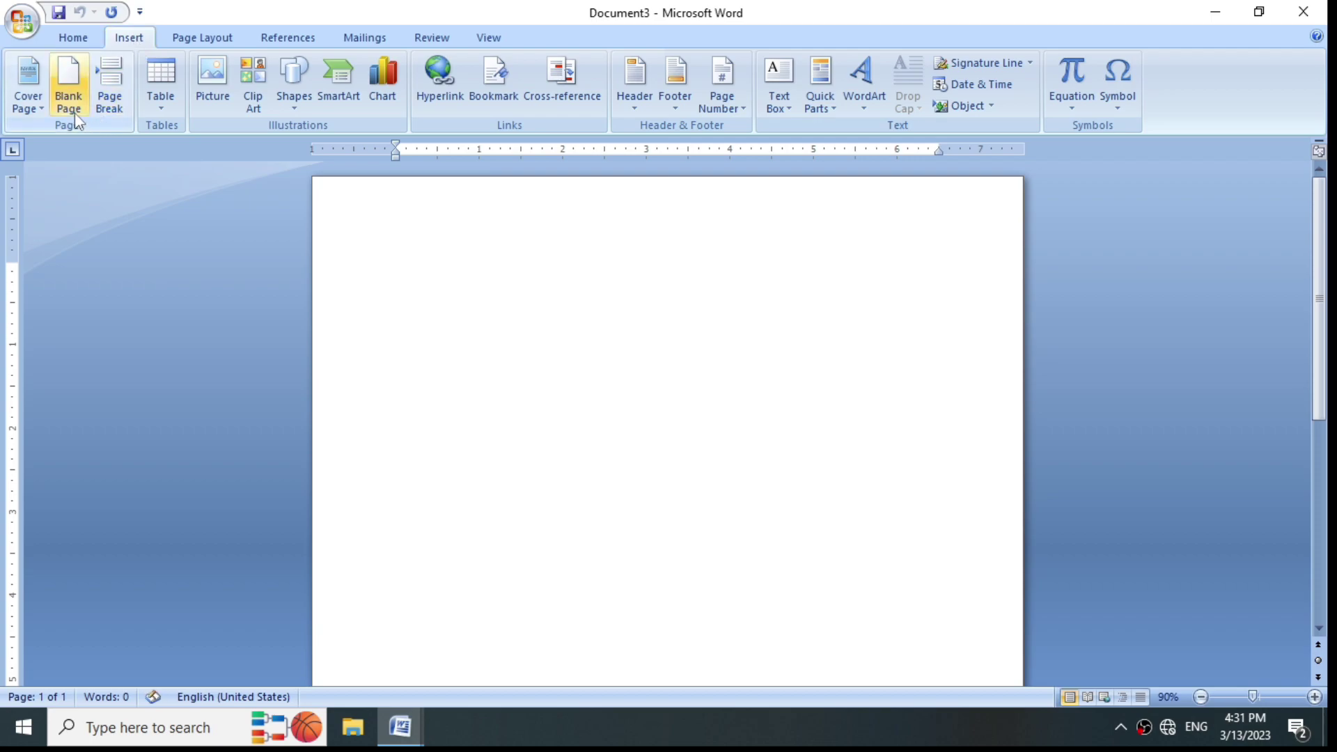
left_click(101, 106)
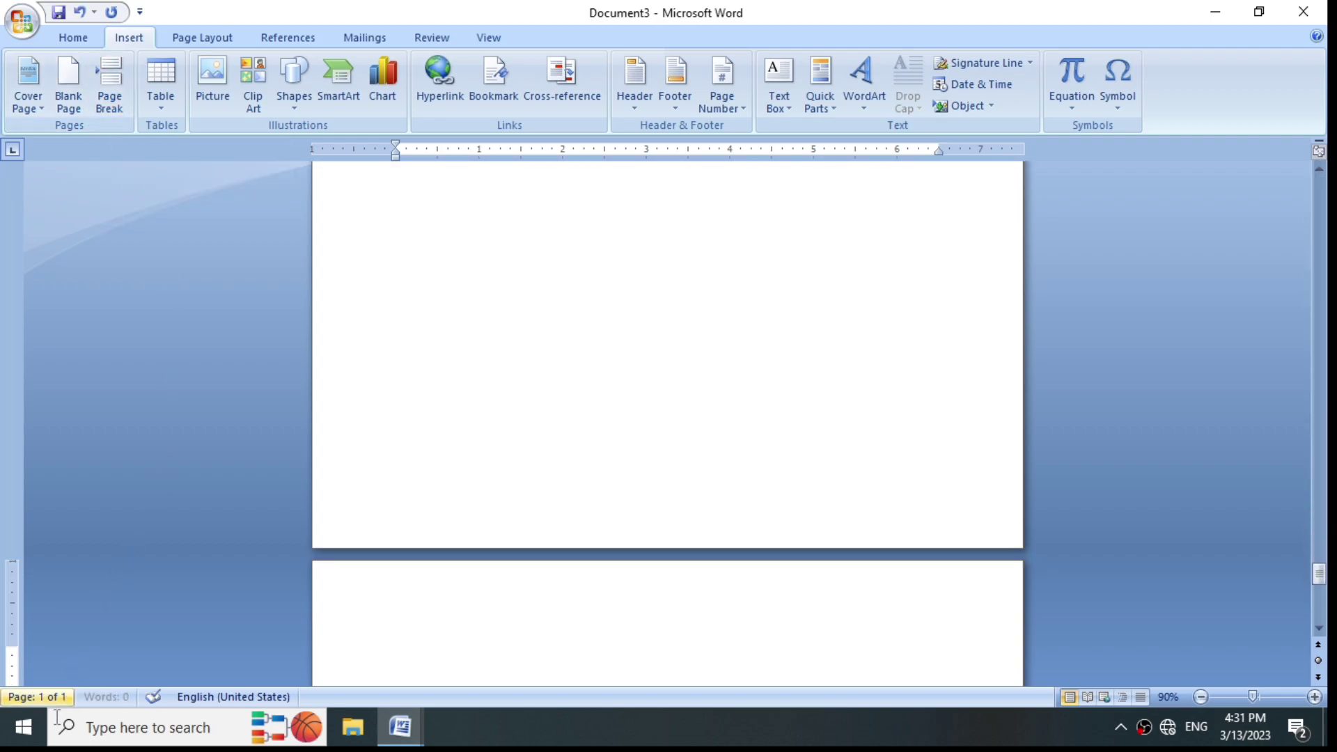
scroll(418, 557, "up", 10)
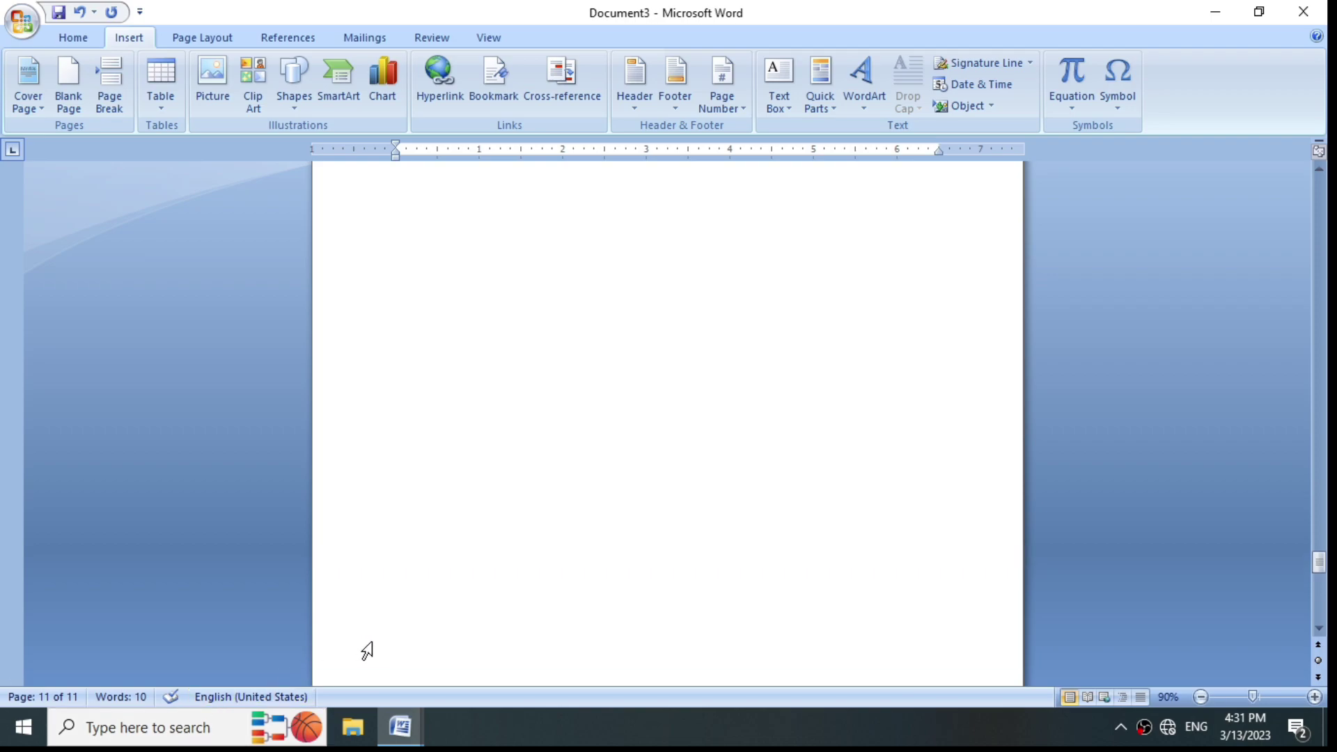
left_click_drag(1319, 534, 1312, 190)
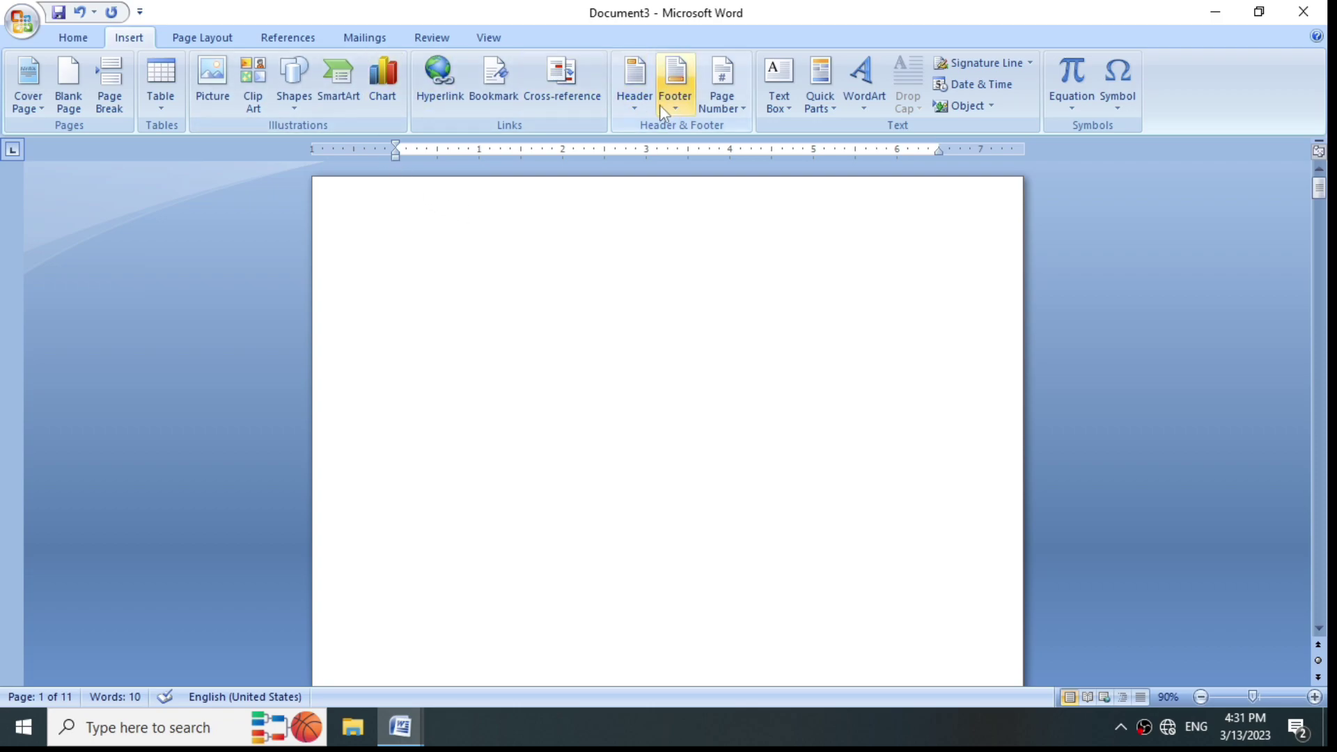
Step: Insert the built-in Puzzle (Odd Page) header into the document
left_click(642, 102)
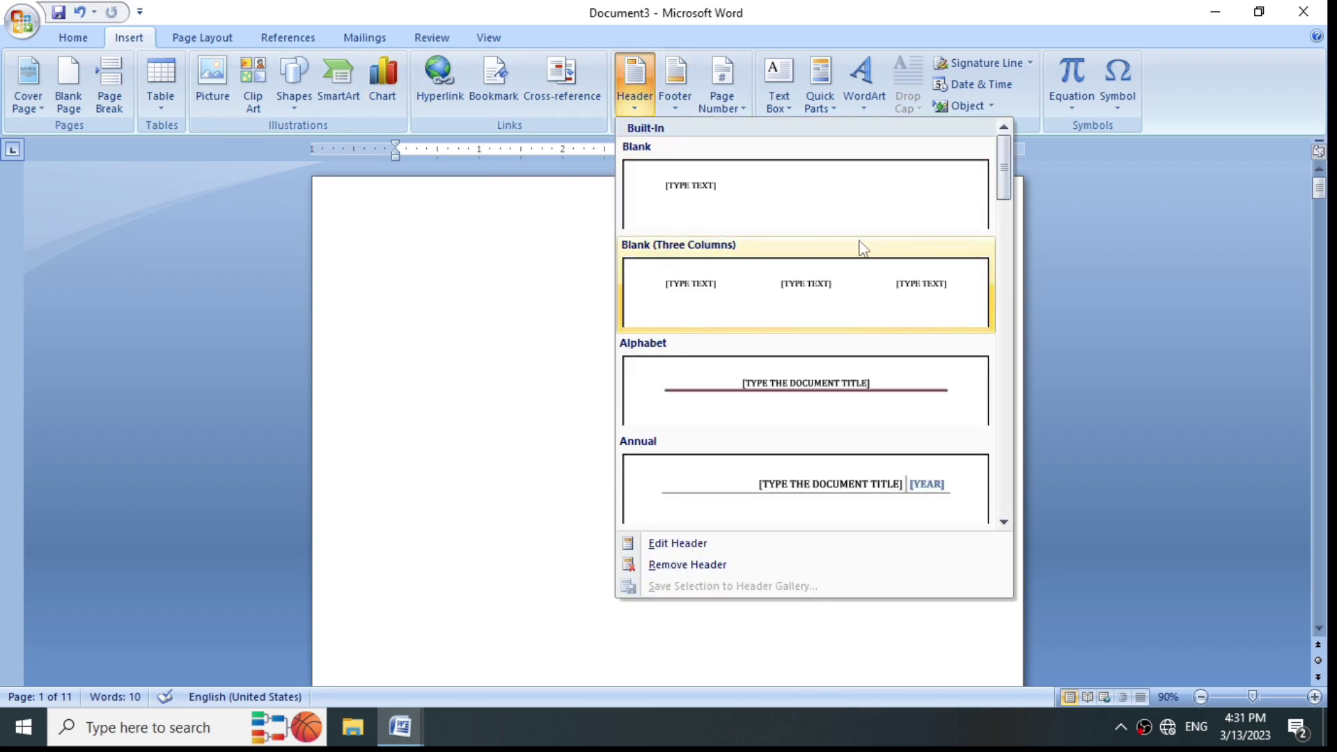
scroll(861, 247, "down", 5)
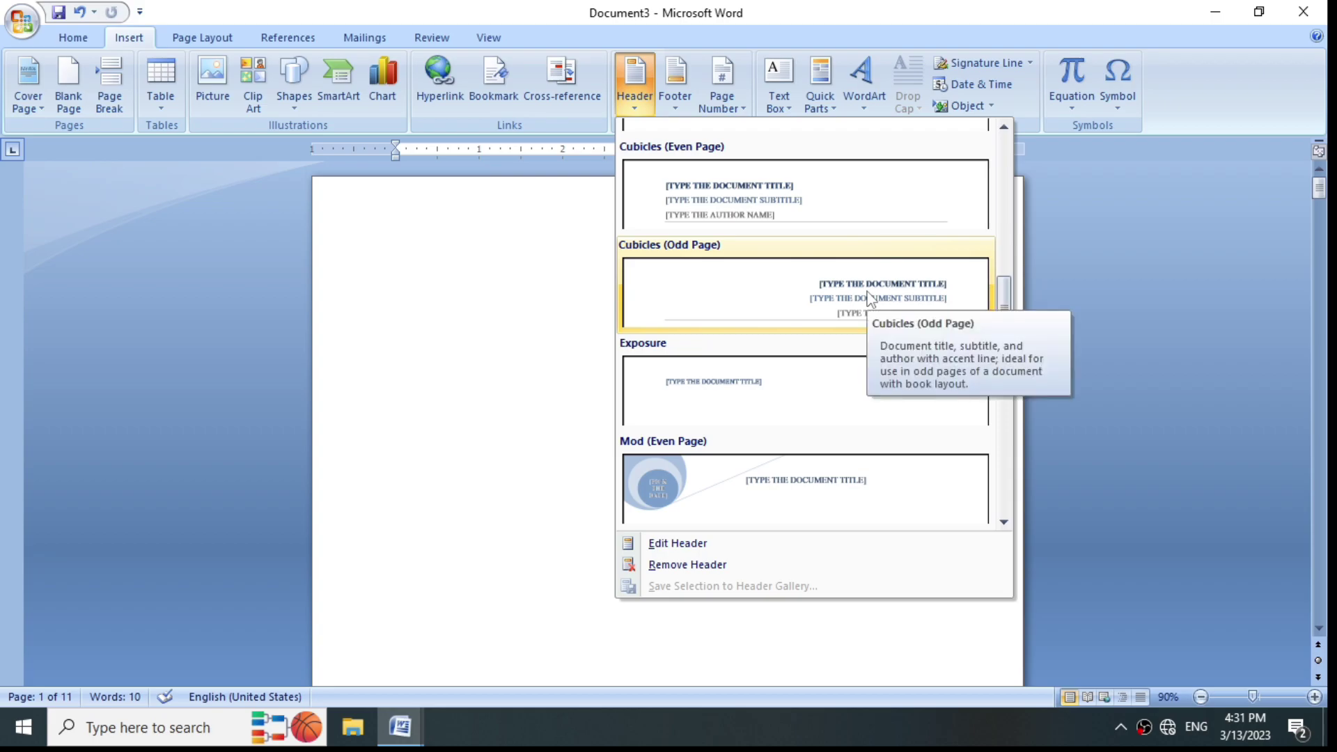
scroll(870, 298, "down", 3)
scroll(870, 298, "down", 3)
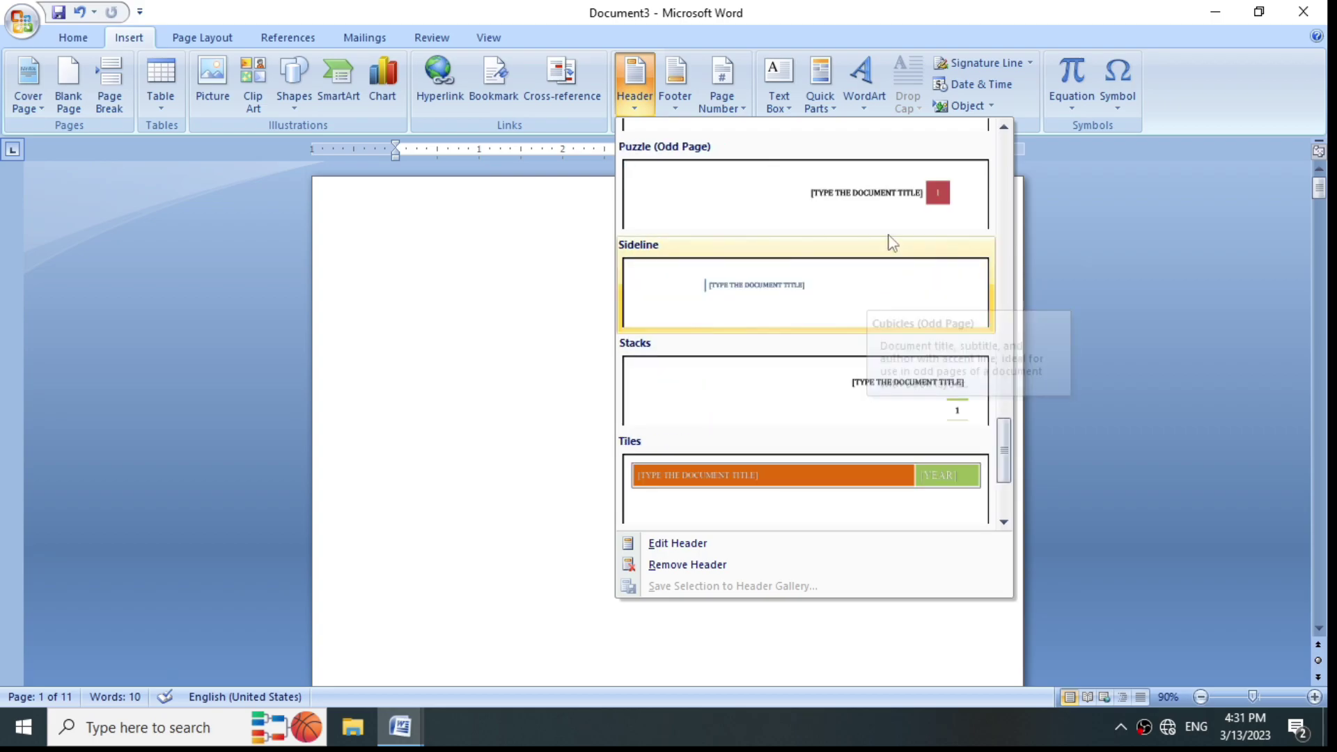
left_click(889, 216)
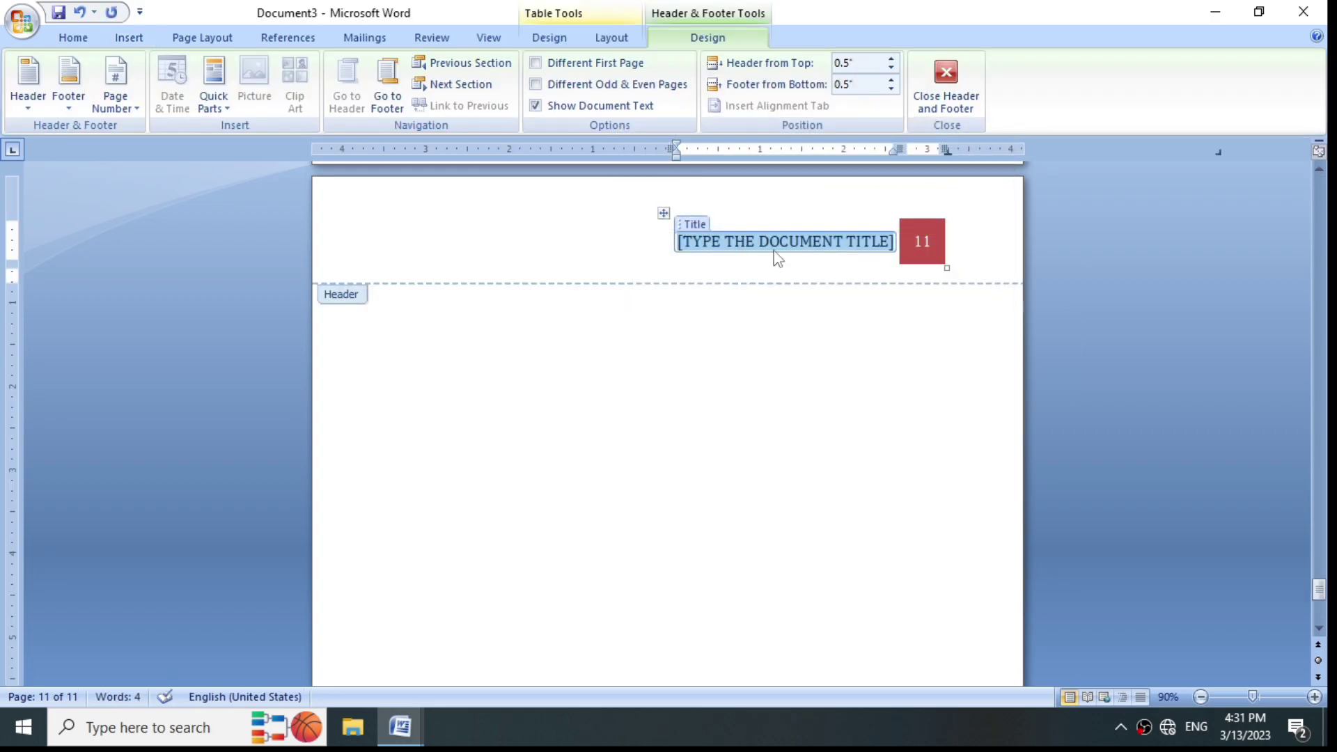
Step: Enter TALLY COURSE as the document title in the header and return to the body text
type("TALLY")
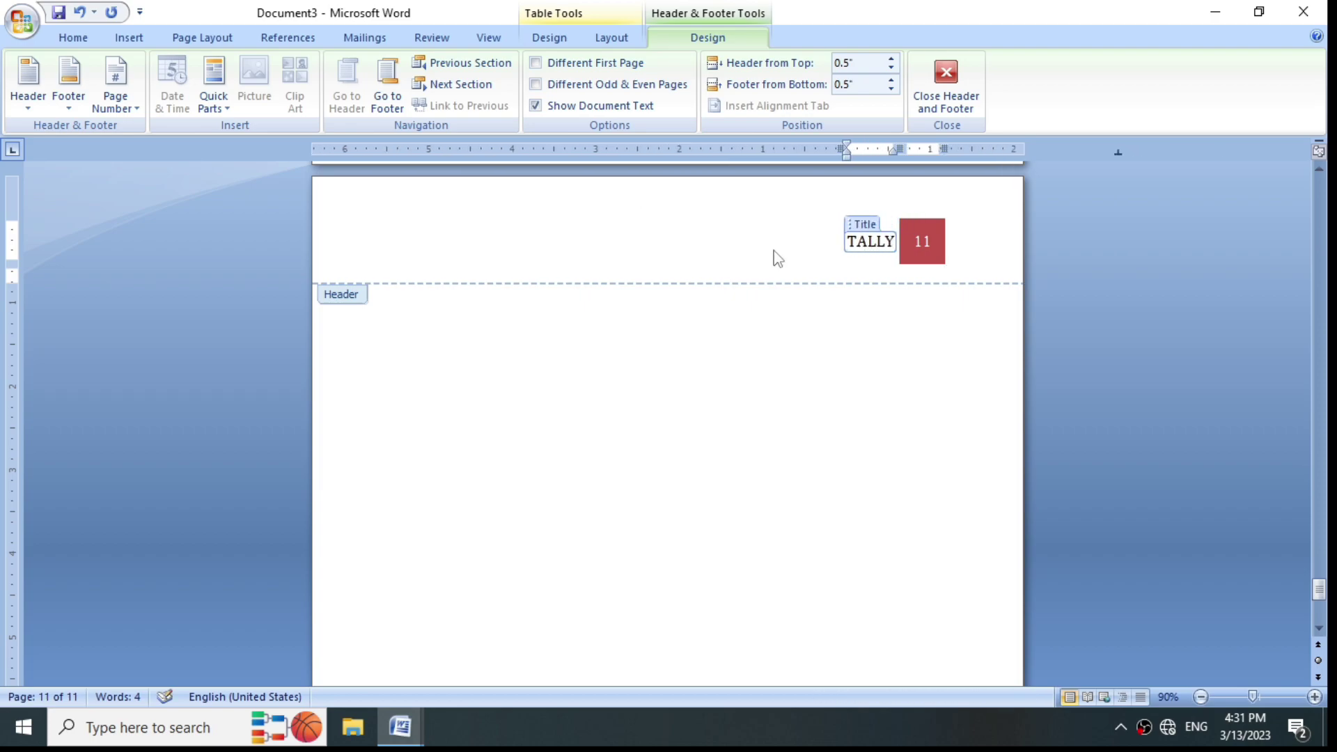
type(" COURSE")
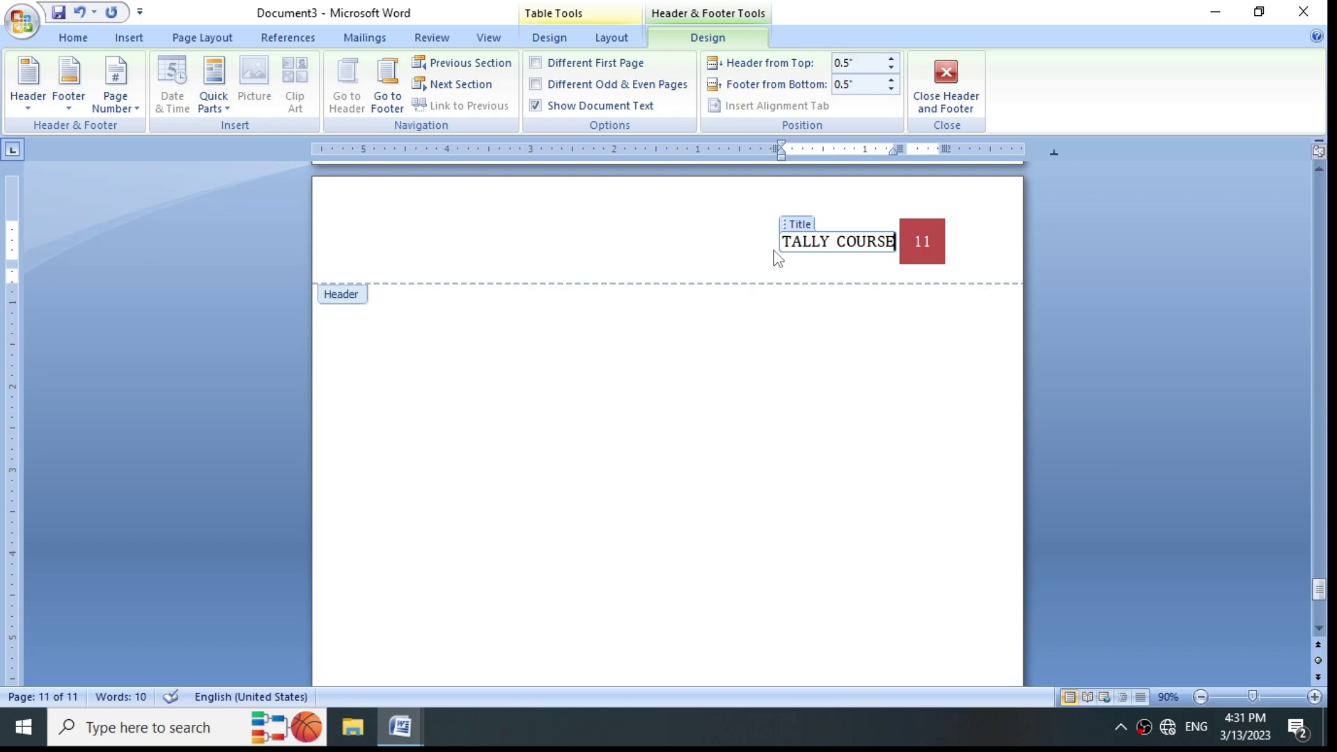
double_click(744, 344)
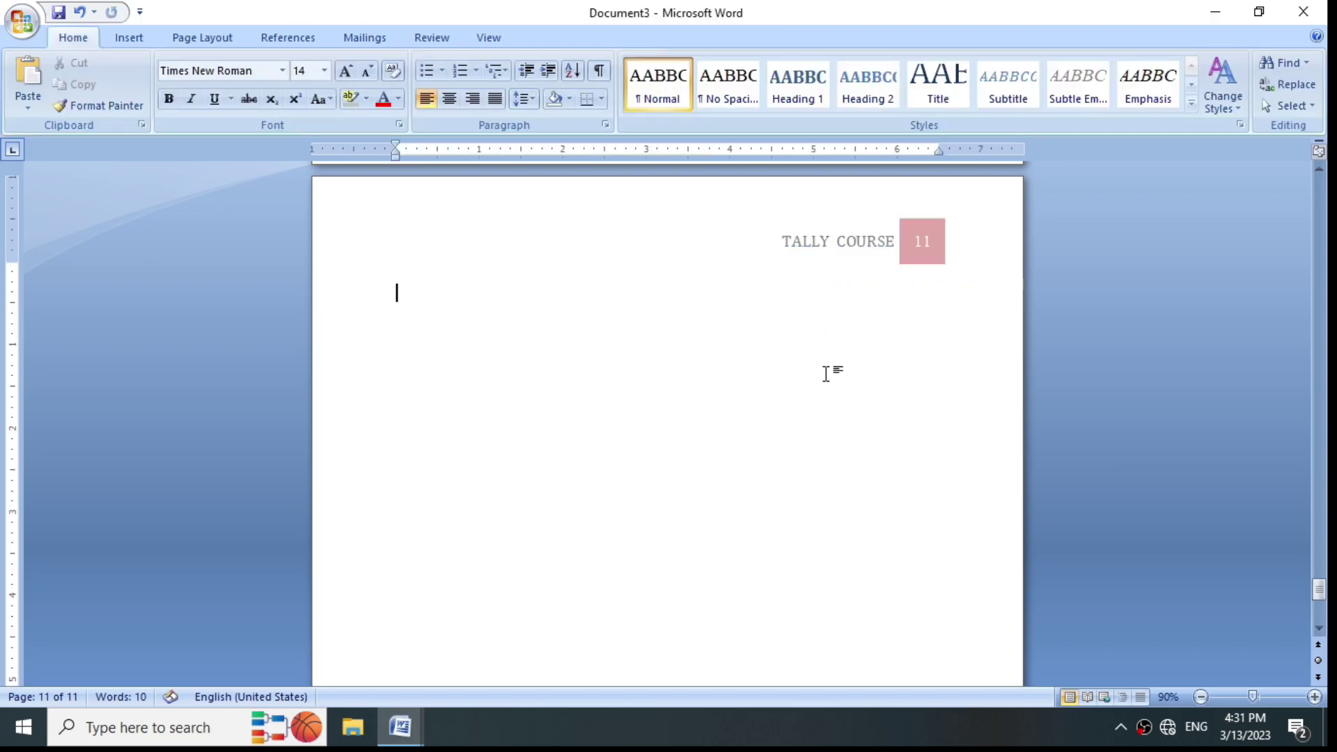
Step: Check the header title and page number on the preceding pages of the document
scroll(922, 485, "up", 6)
scroll(926, 651, "down", 2)
scroll(928, 647, "up", 5)
scroll(927, 647, "up", 1)
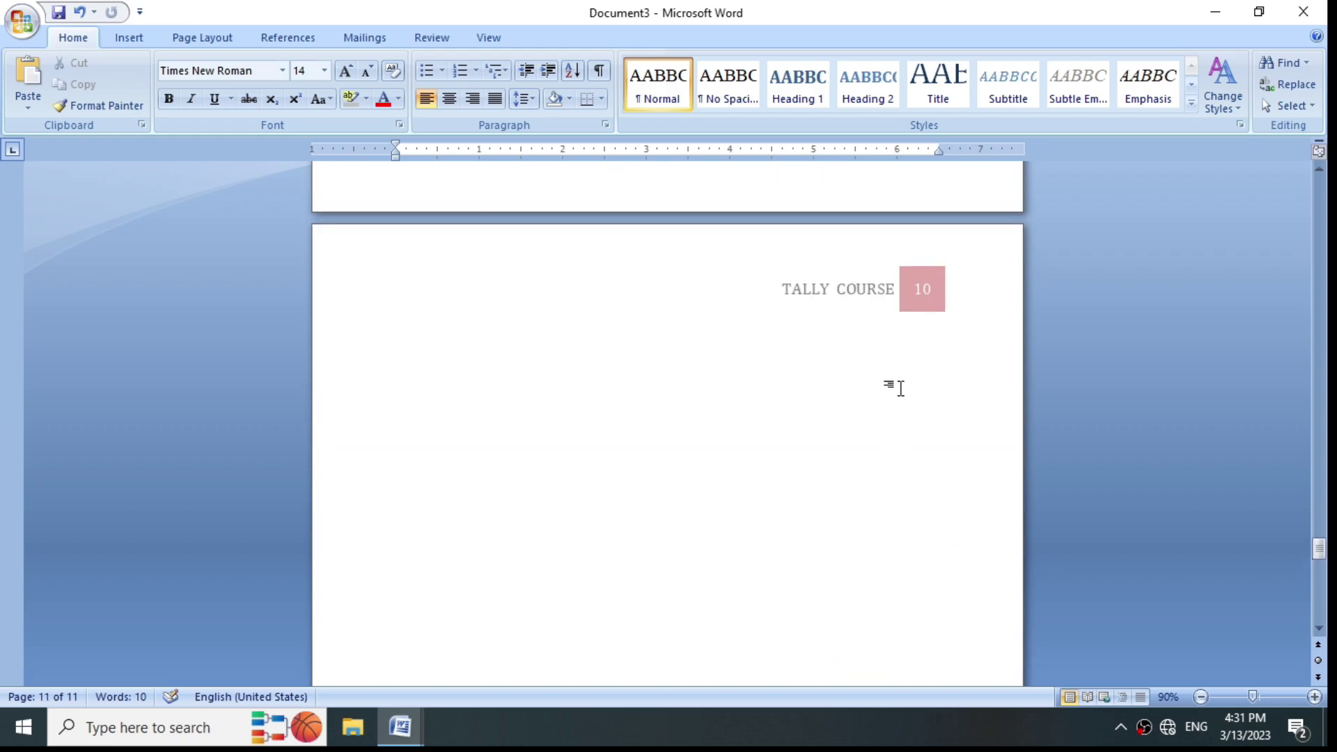
scroll(858, 334, "up", 10)
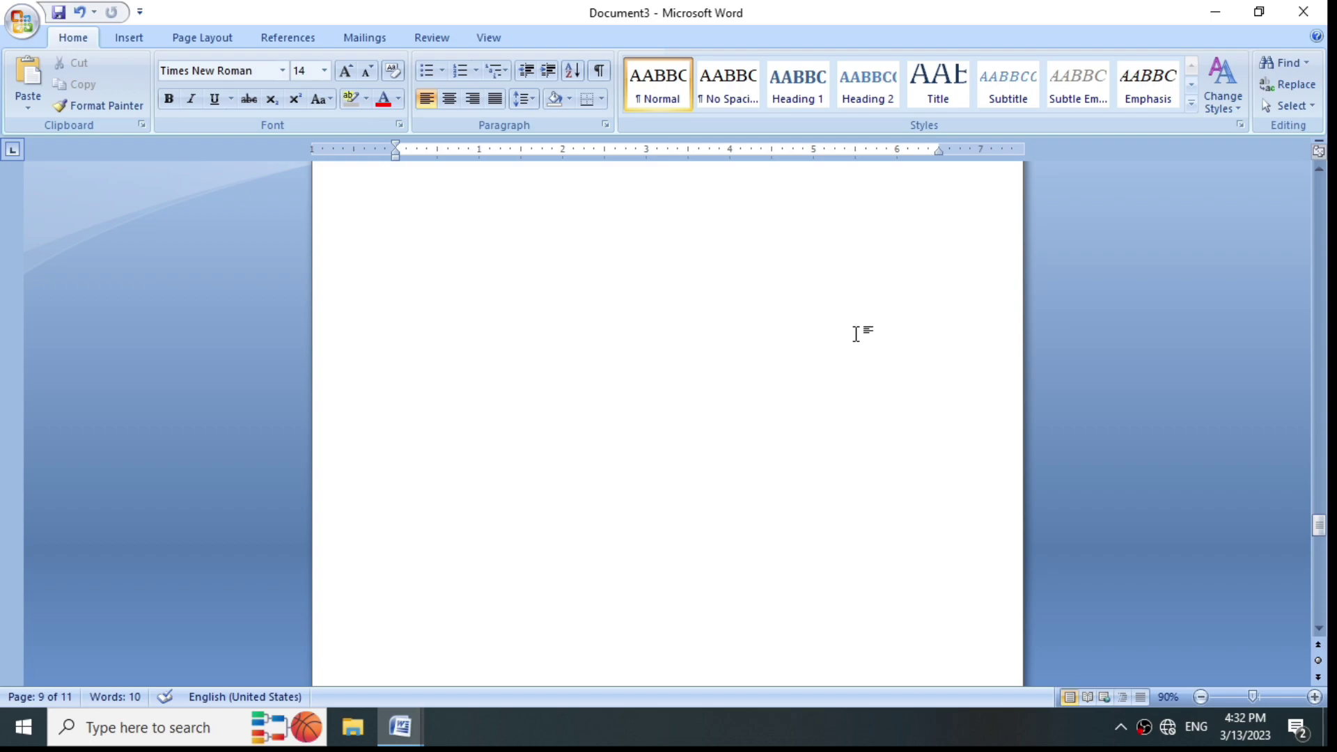
scroll(859, 341, "up", 2)
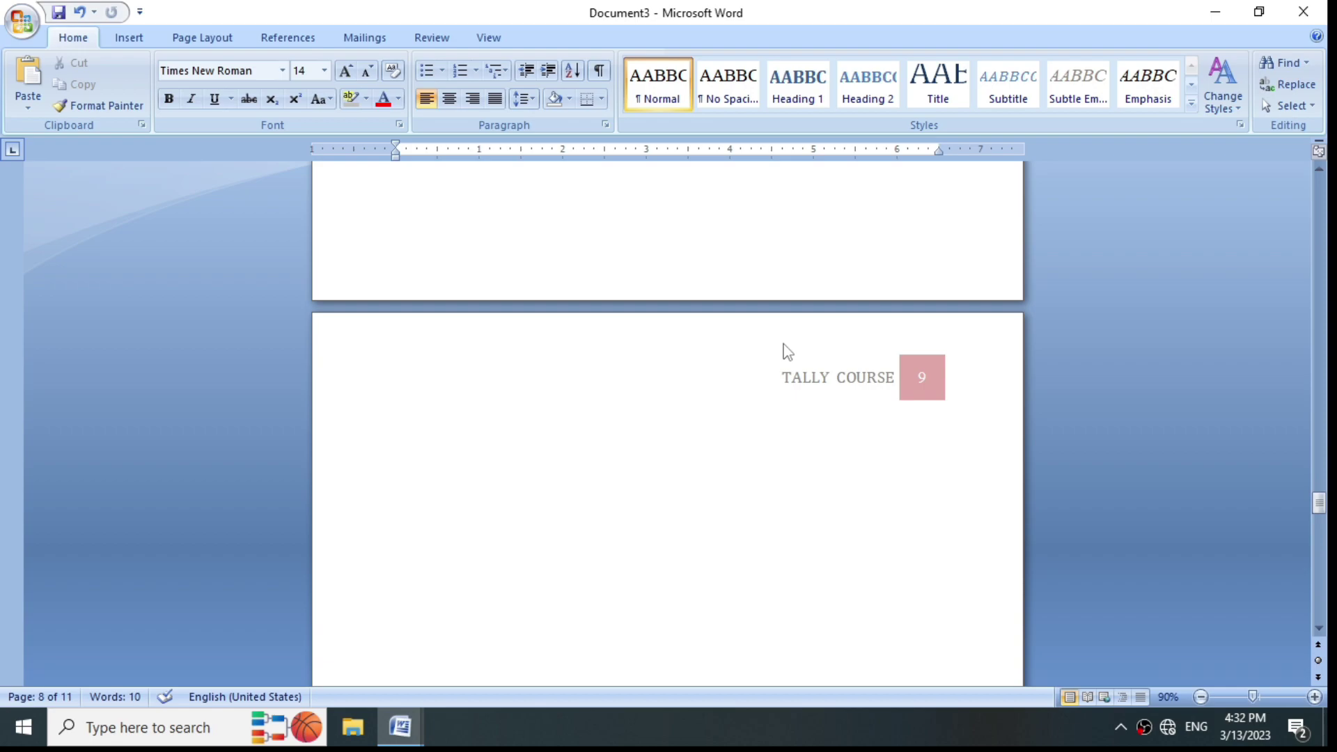
Step: Insert the built-in Transcend (Even Page) footer and check it on the preceding page
left_click(119, 39)
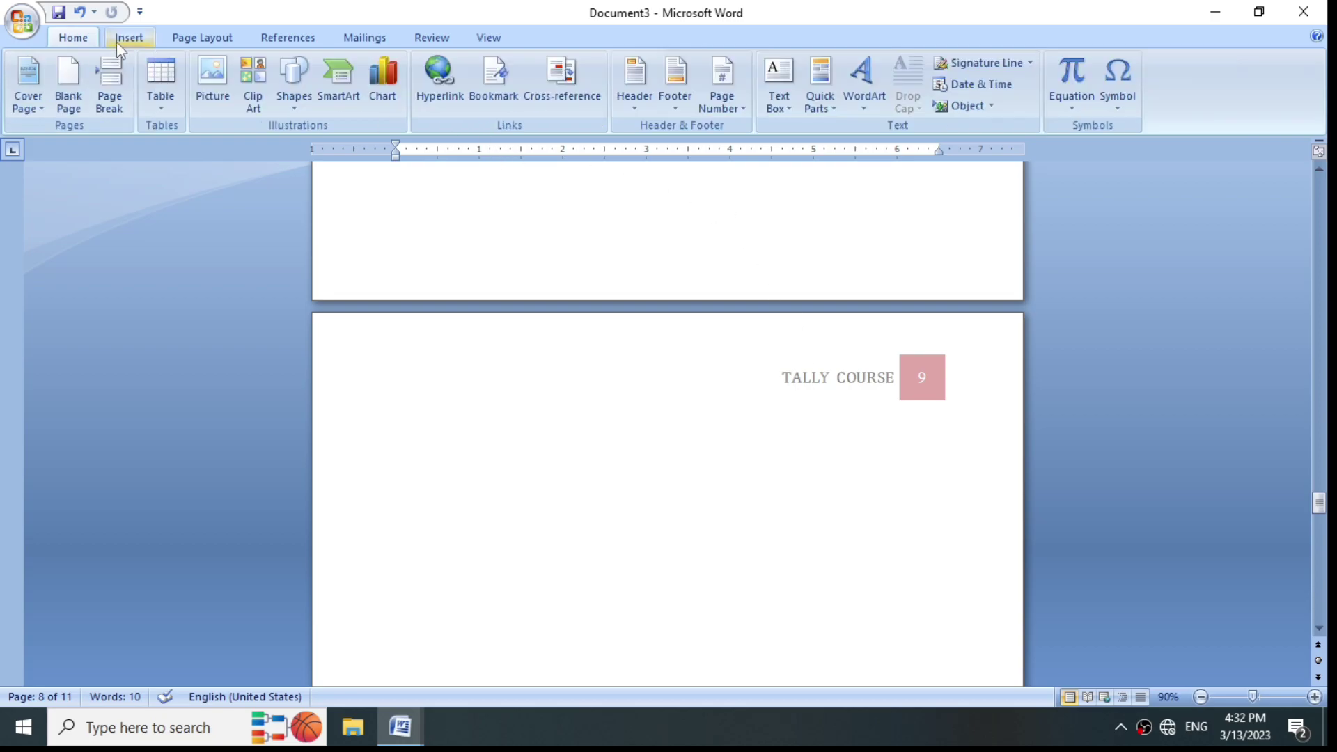
left_click(667, 108)
scroll(752, 233, "down", 15)
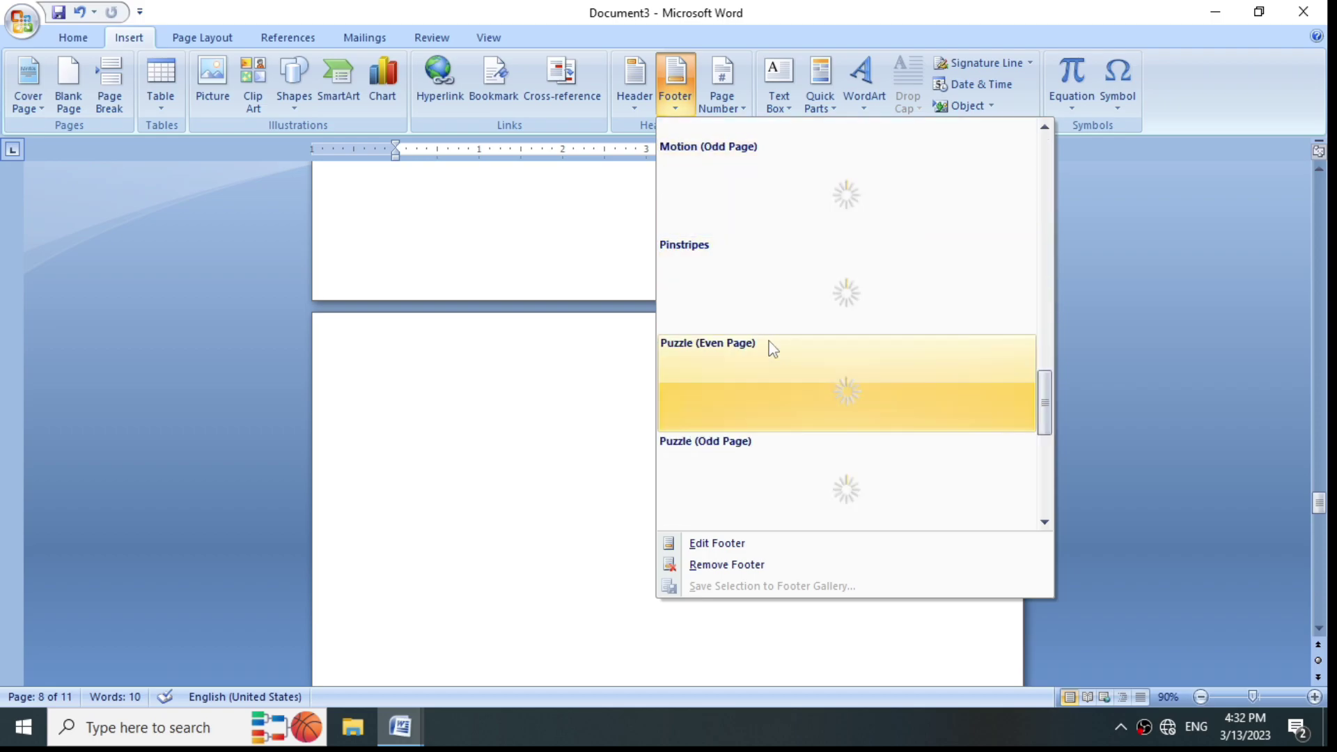
scroll(773, 350, "down", 5)
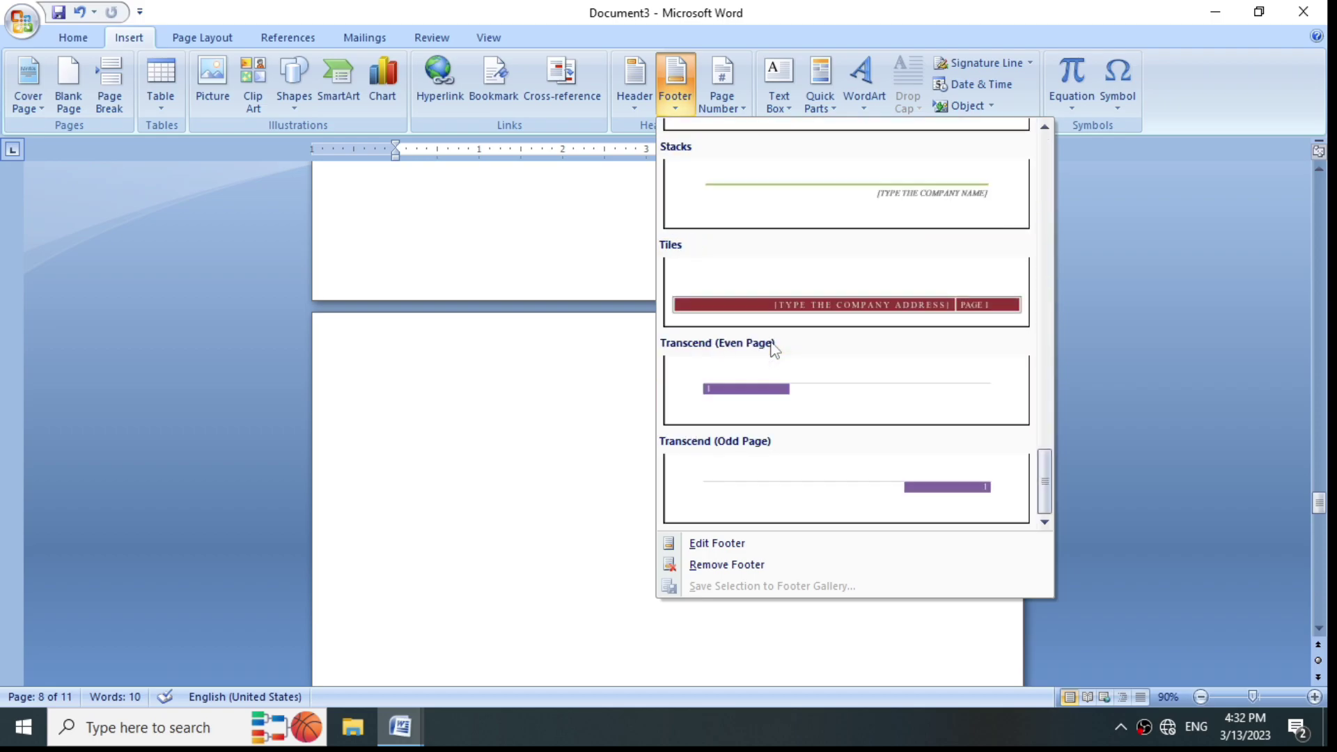
left_click(787, 388)
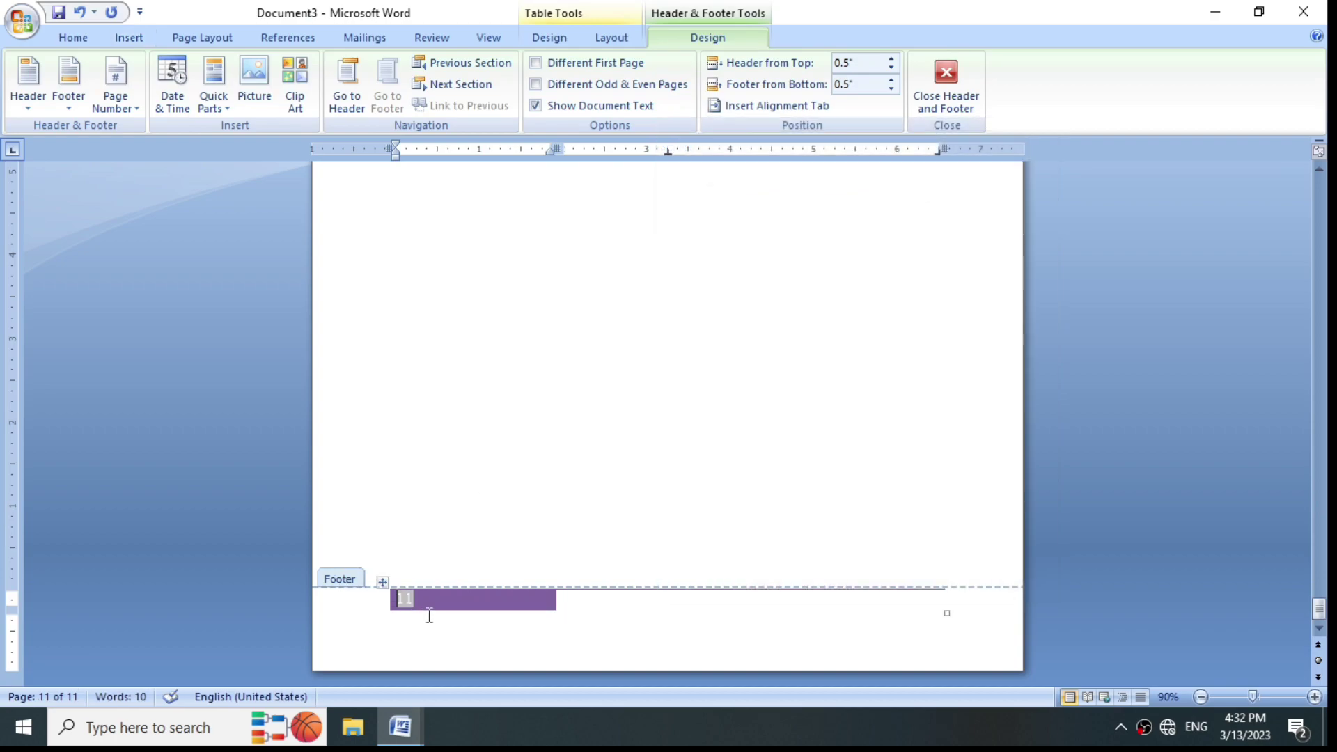
scroll(446, 620, "up", 10)
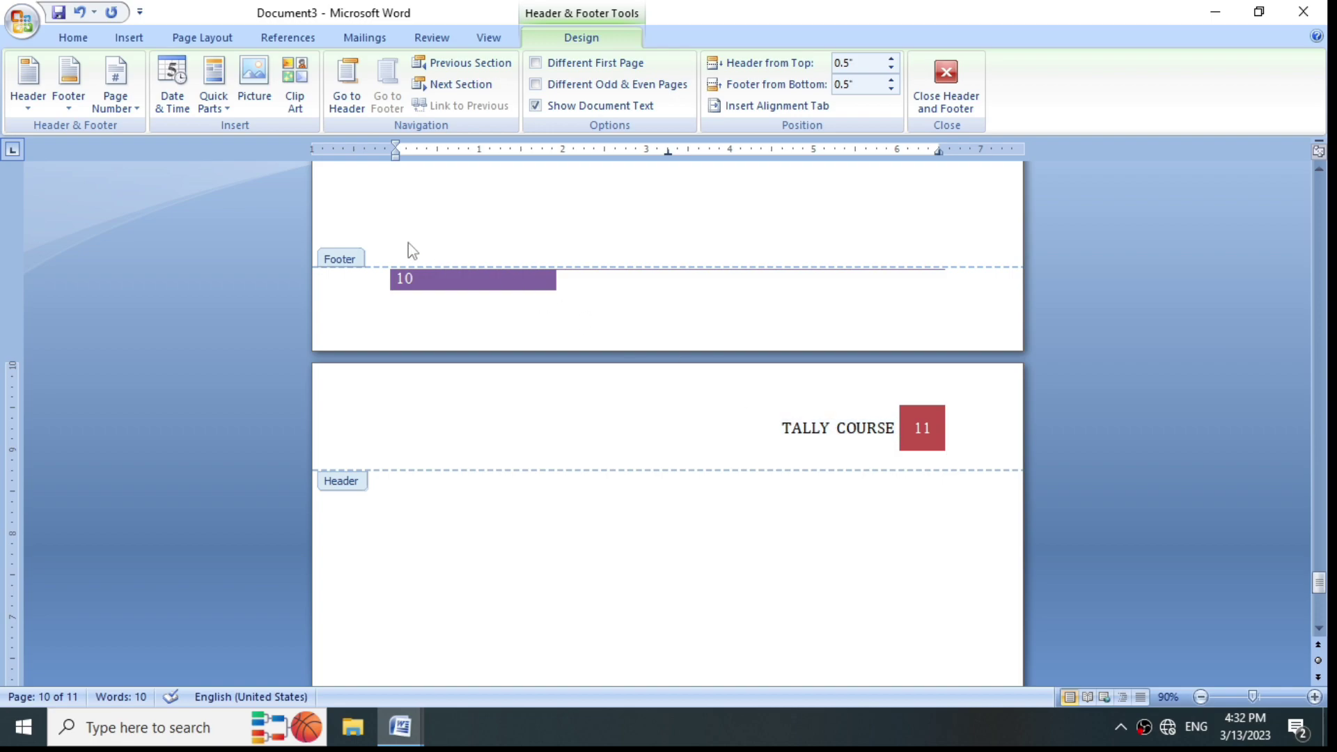
Step: Add the Accent Bar, Left page number to the page margin
left_click(128, 102)
mouse_move(138, 137)
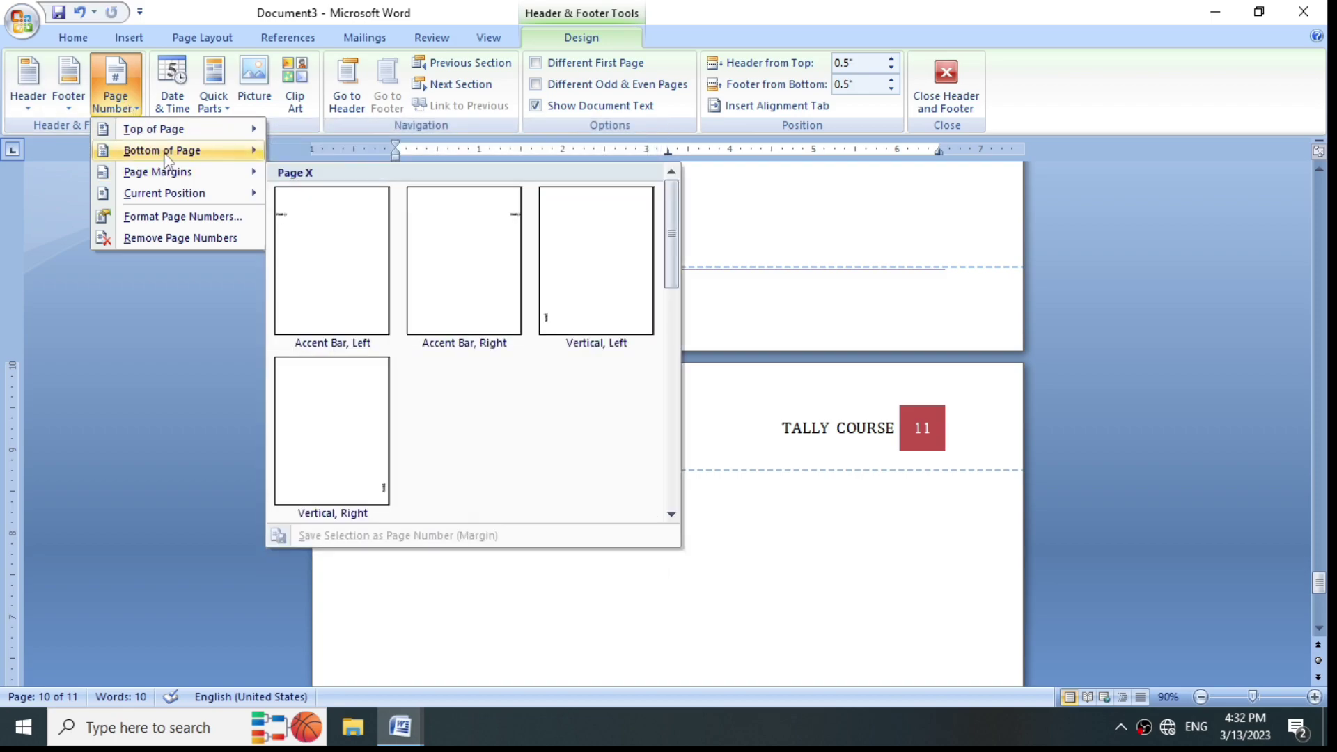
mouse_move(167, 160)
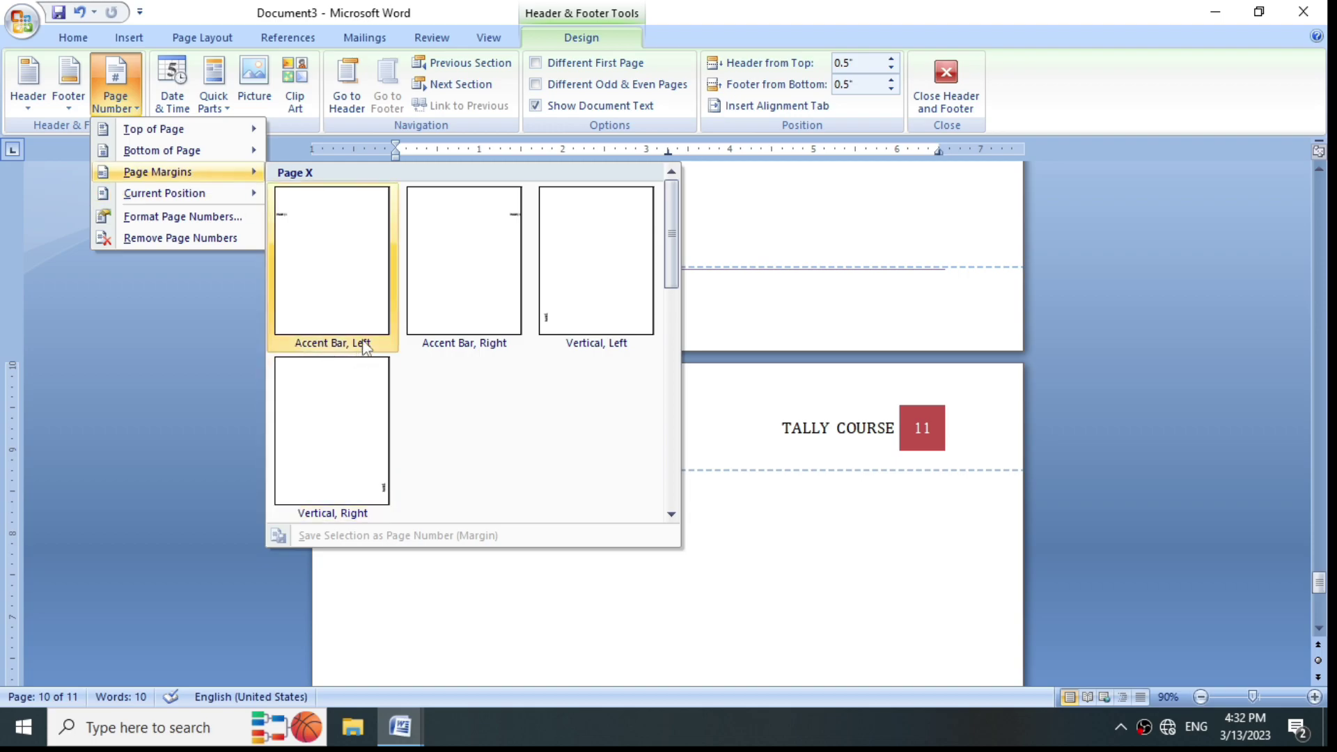
left_click(352, 306)
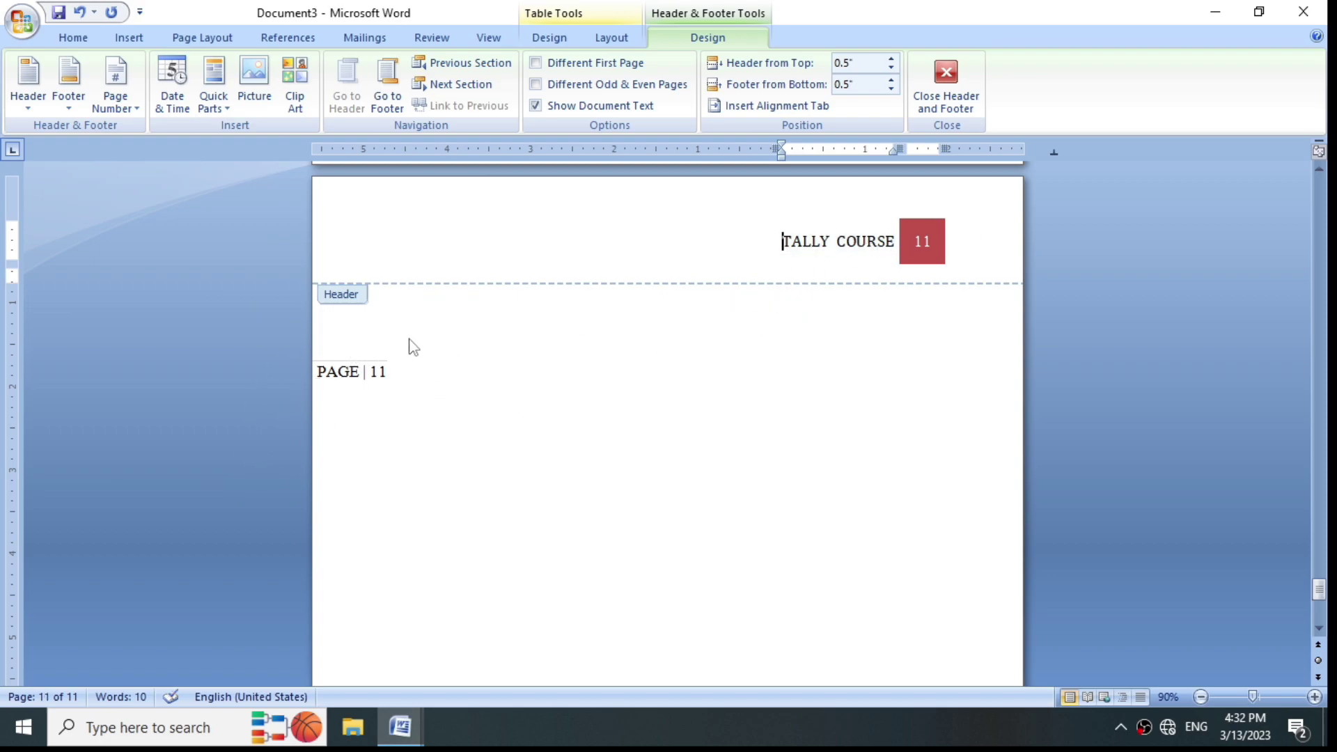
Step: Insert a page number in a decorative frame at the current position before TALLY COURSE, and close the header and footer
left_click(116, 84)
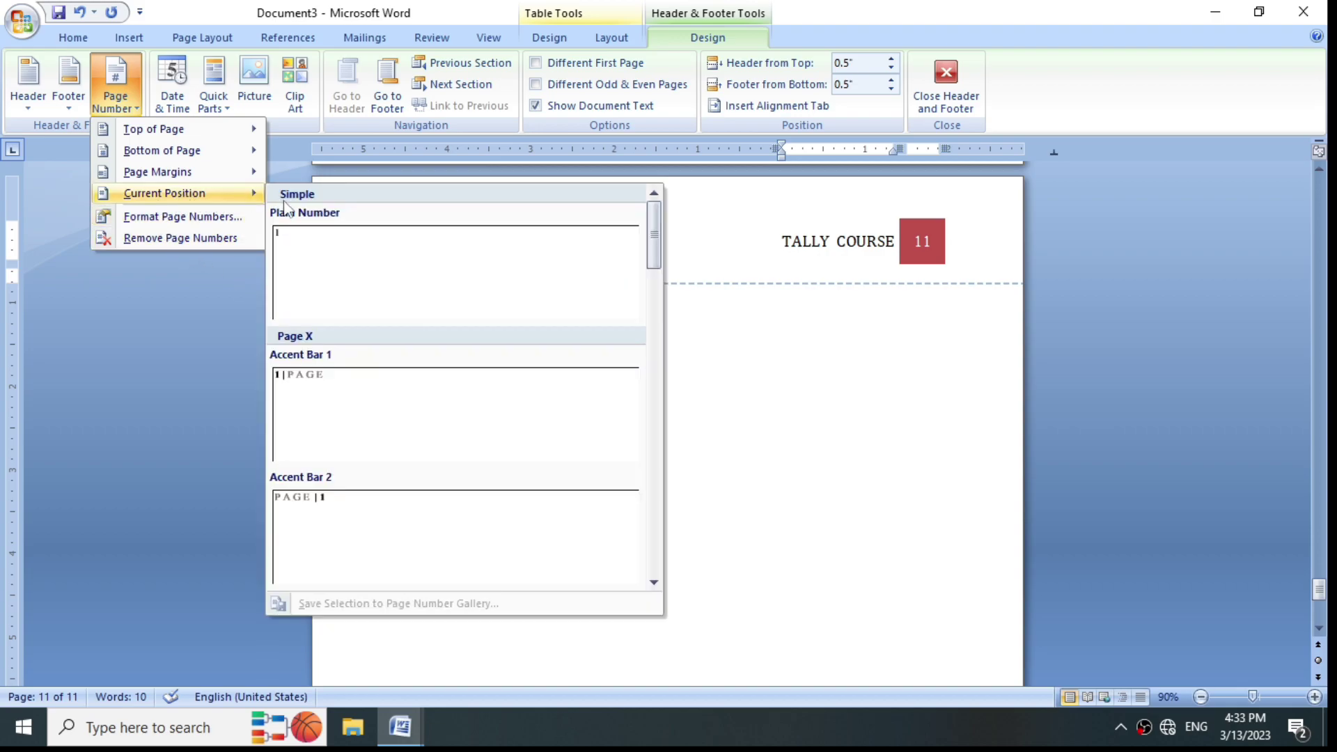
scroll(299, 313, "down", 10)
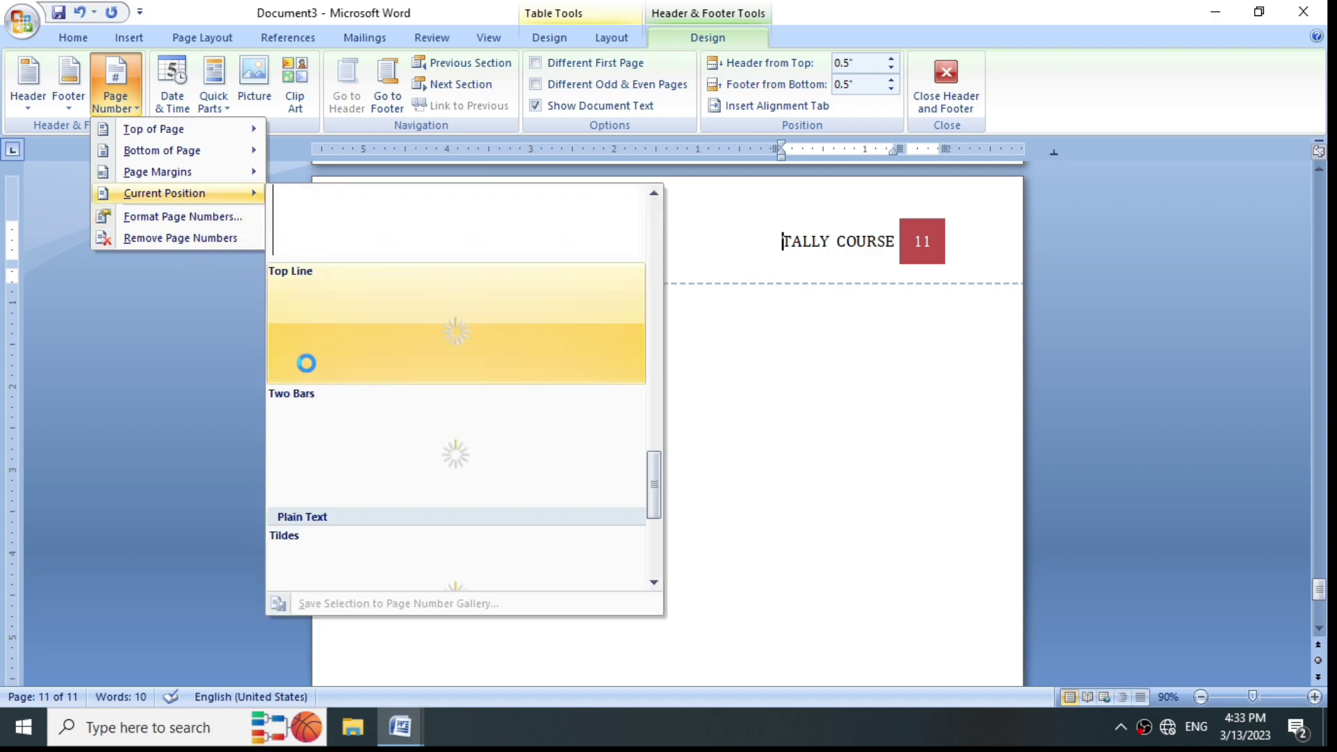
left_click(295, 401)
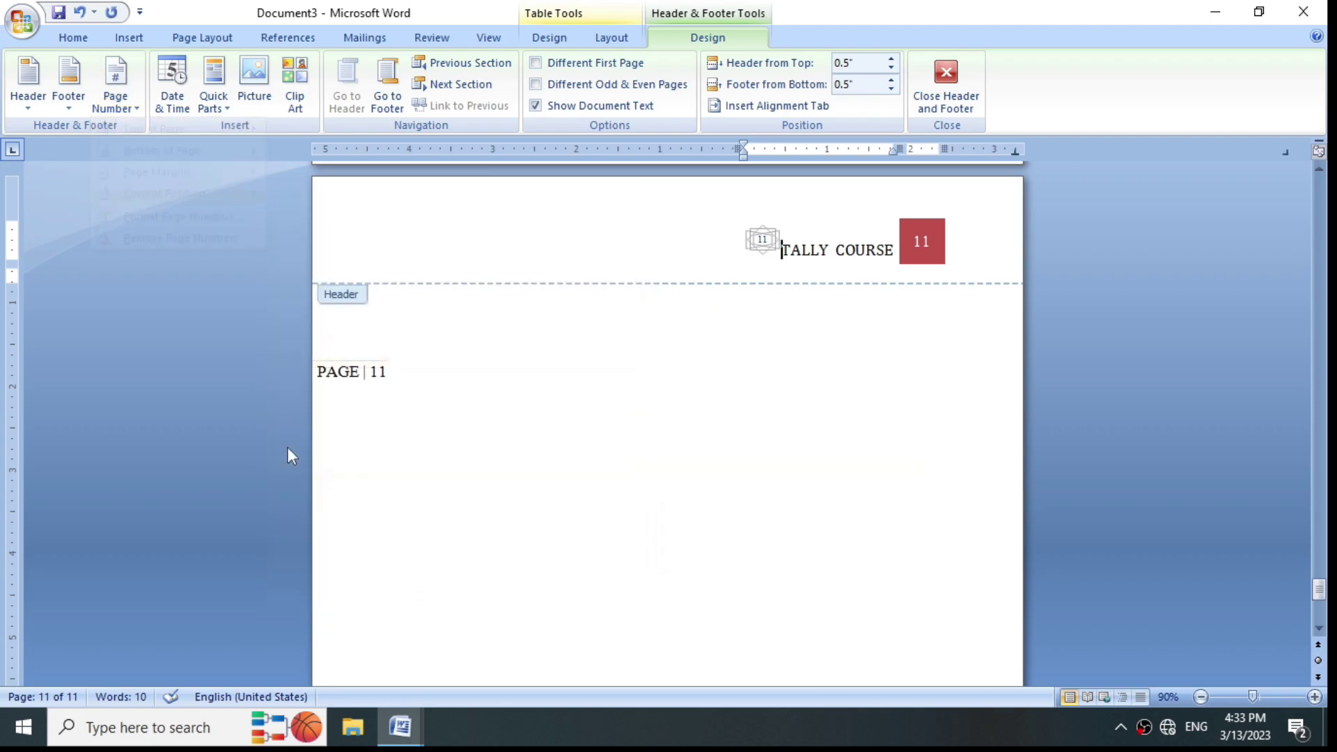
scroll(698, 319, "up", 2)
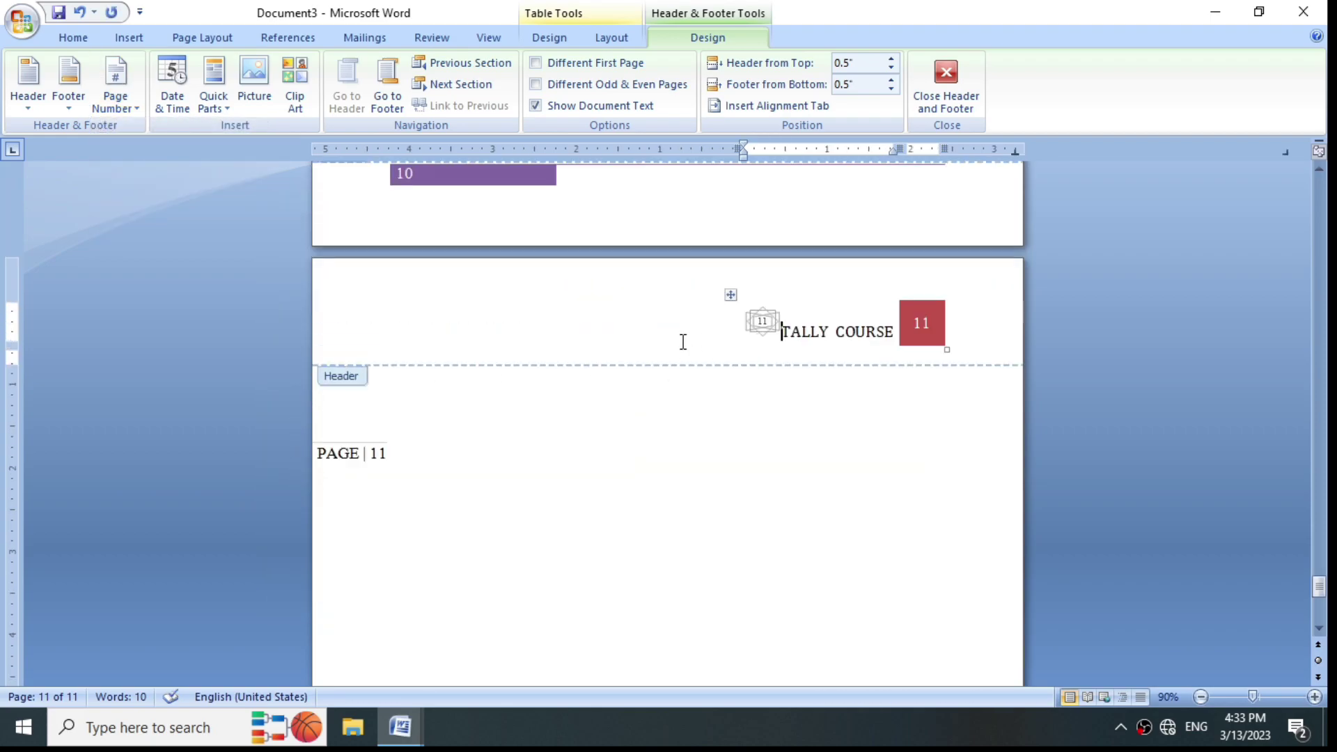
scroll(207, 293, "up", 1)
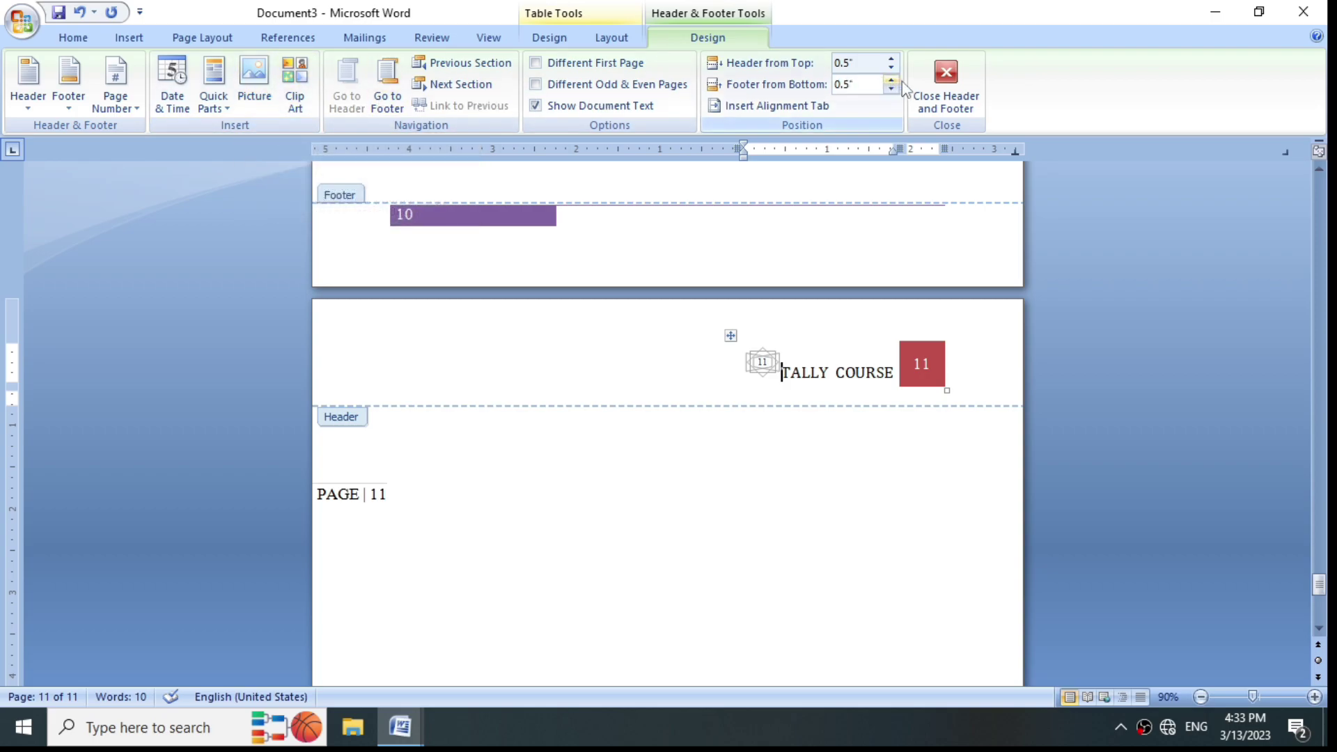
left_click(942, 81)
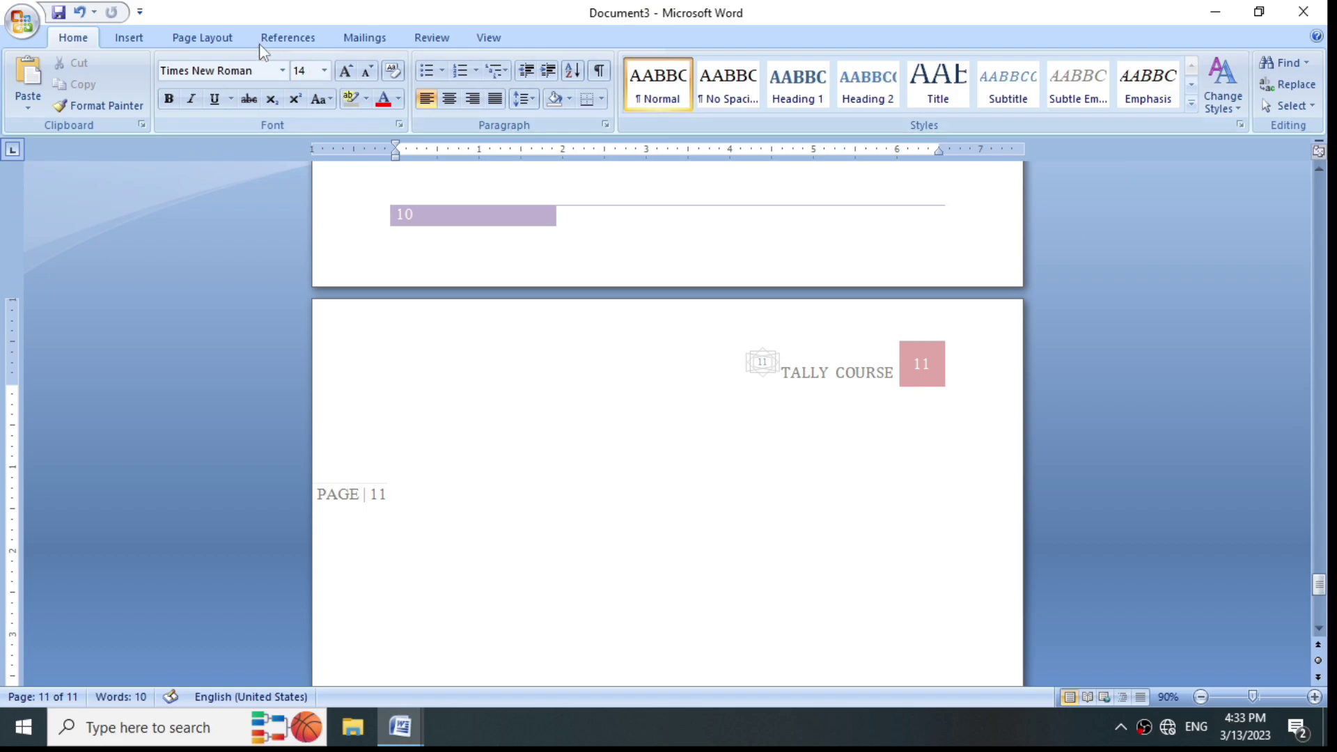
Step: Place the insertion point in the body of page 11 and insert the built-in Annual Quote text box
left_click(134, 38)
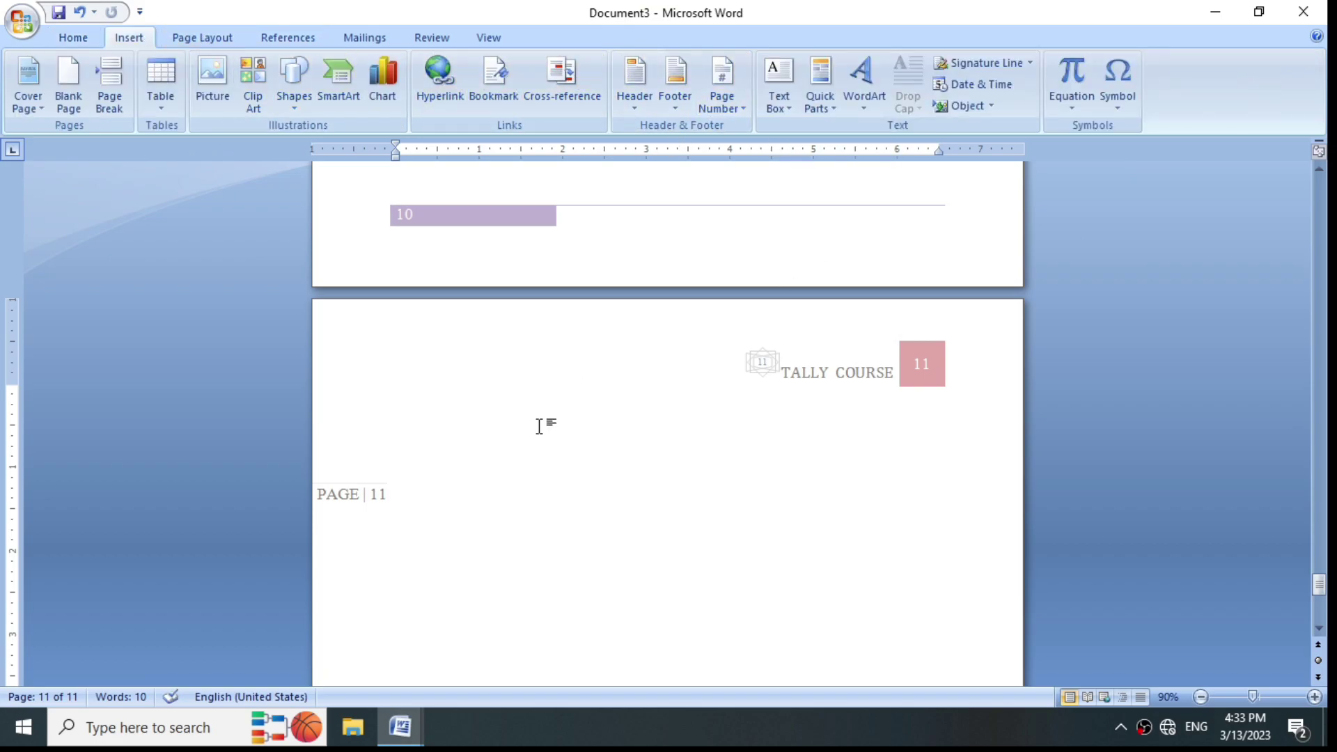
scroll(553, 414, "down", 3)
double_click(474, 519)
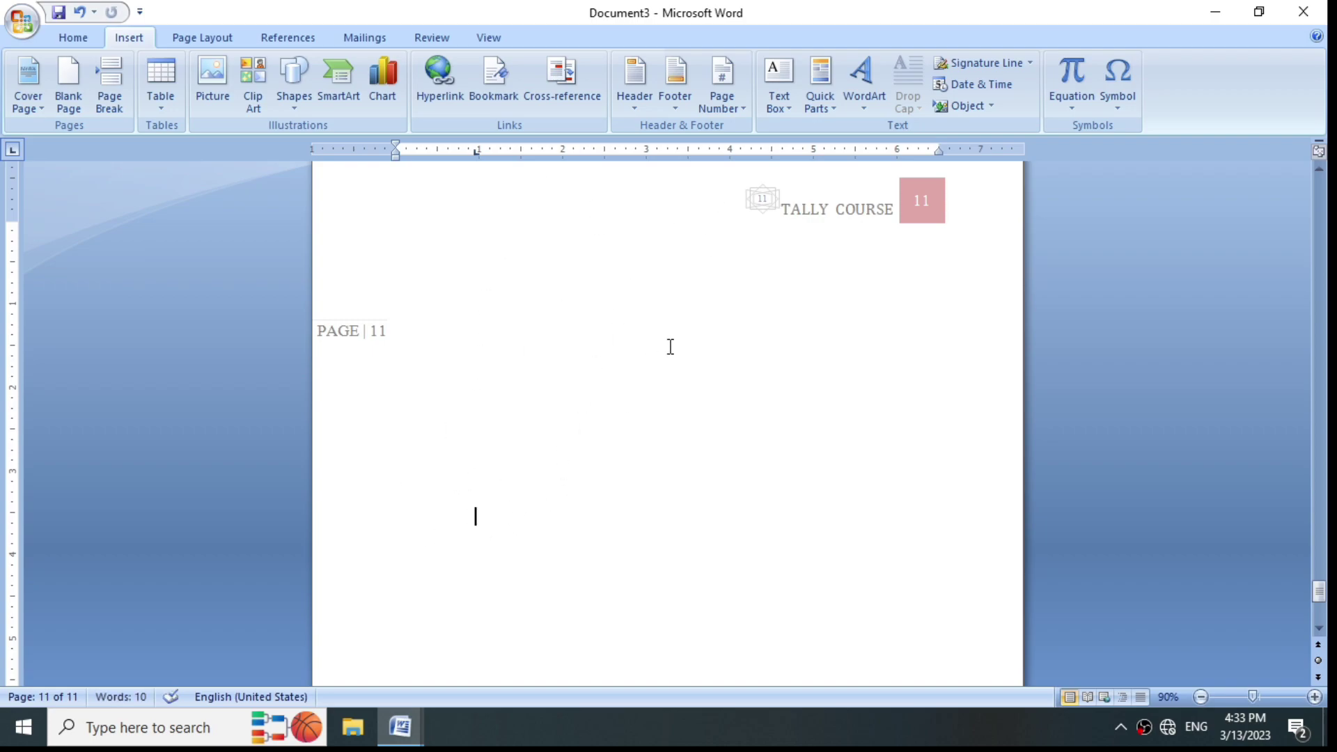
left_click(779, 104)
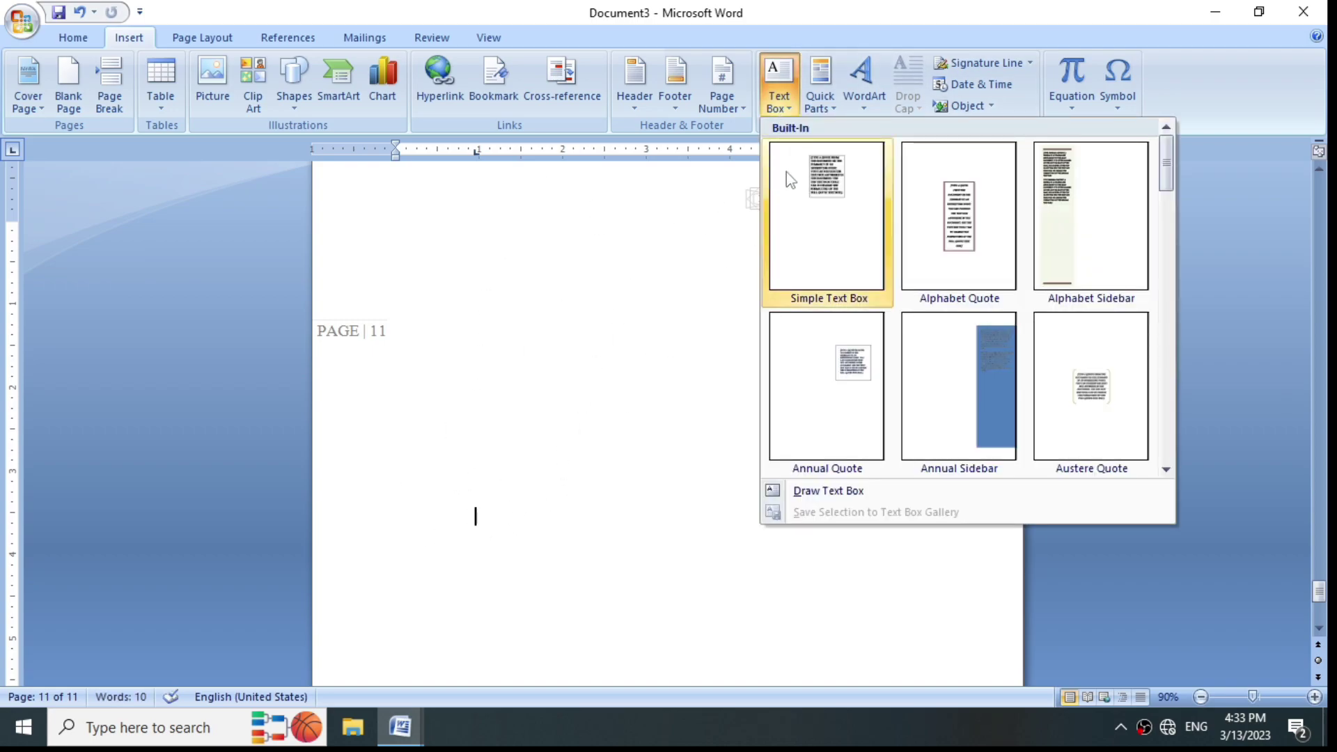
scroll(847, 188, "down", 3)
scroll(846, 186, "down", 6)
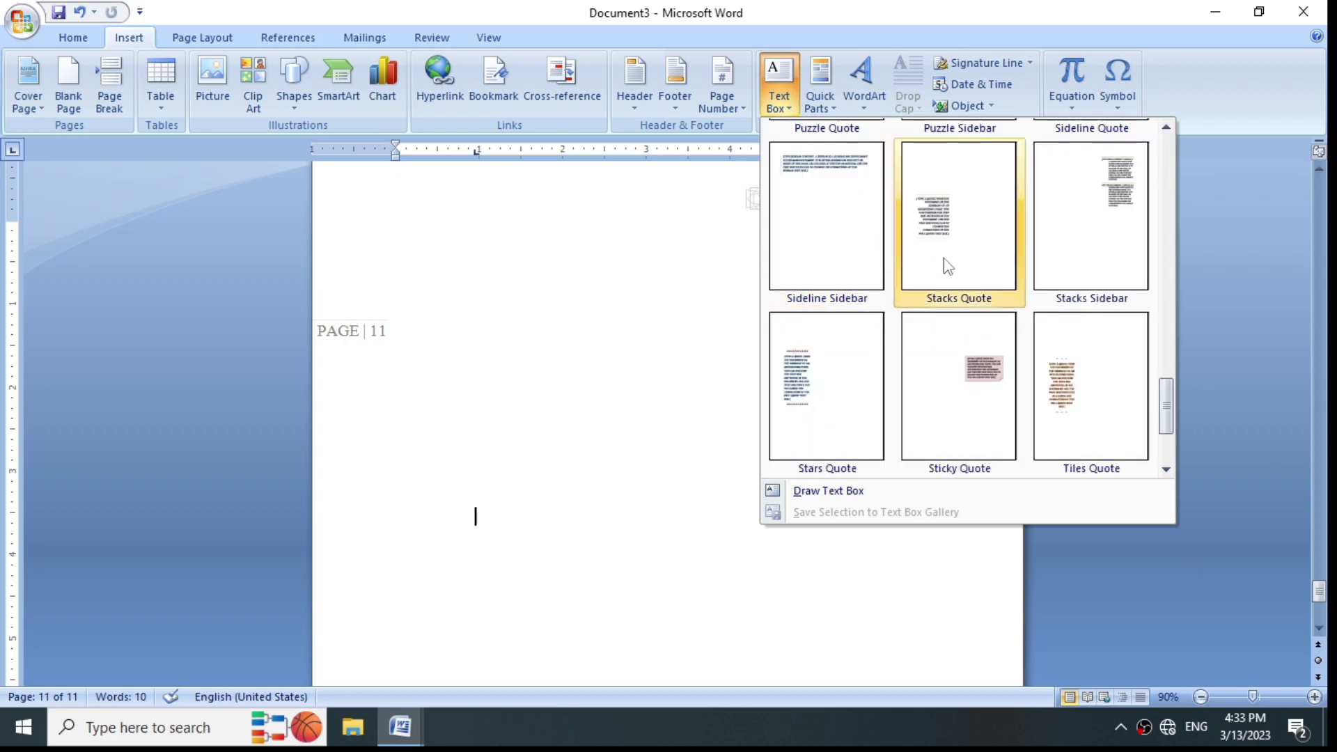
scroll(973, 272, "down", 1)
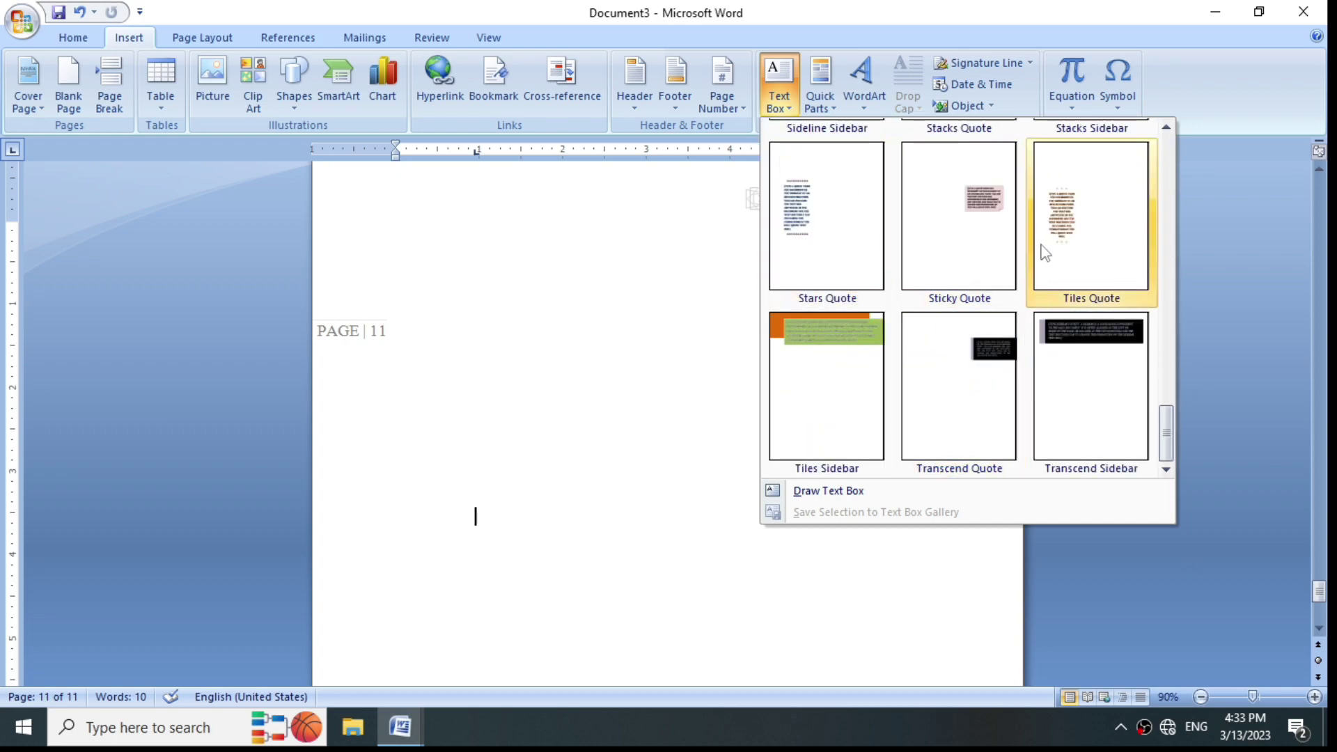
scroll(823, 266, "up", 7)
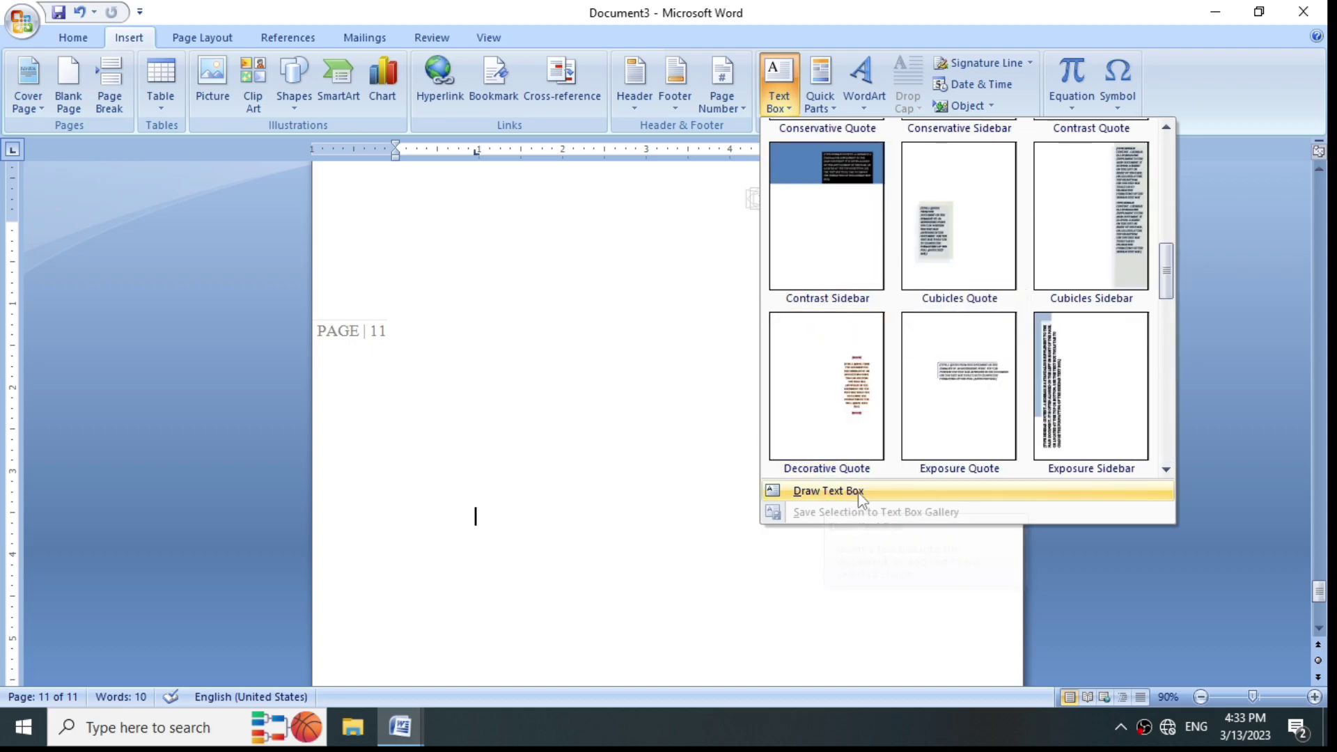
scroll(867, 466, "up", 4)
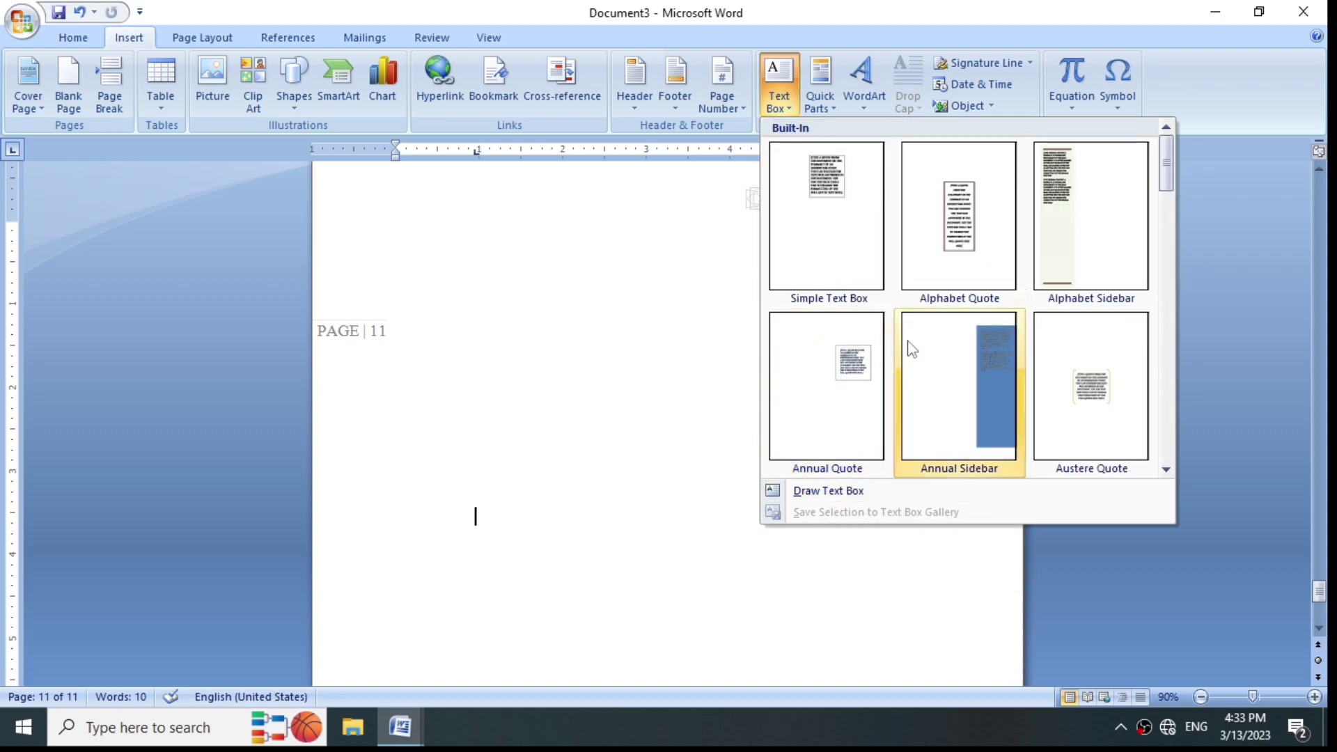
left_click(829, 382)
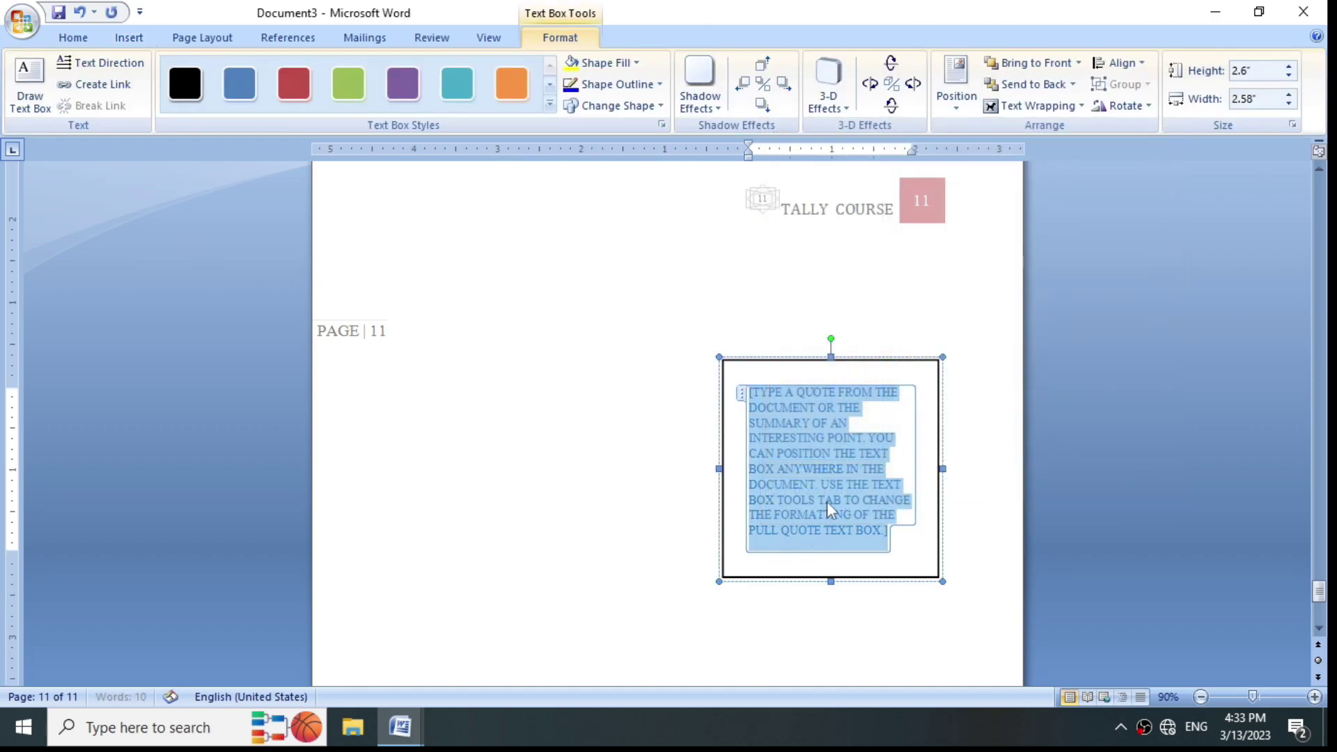
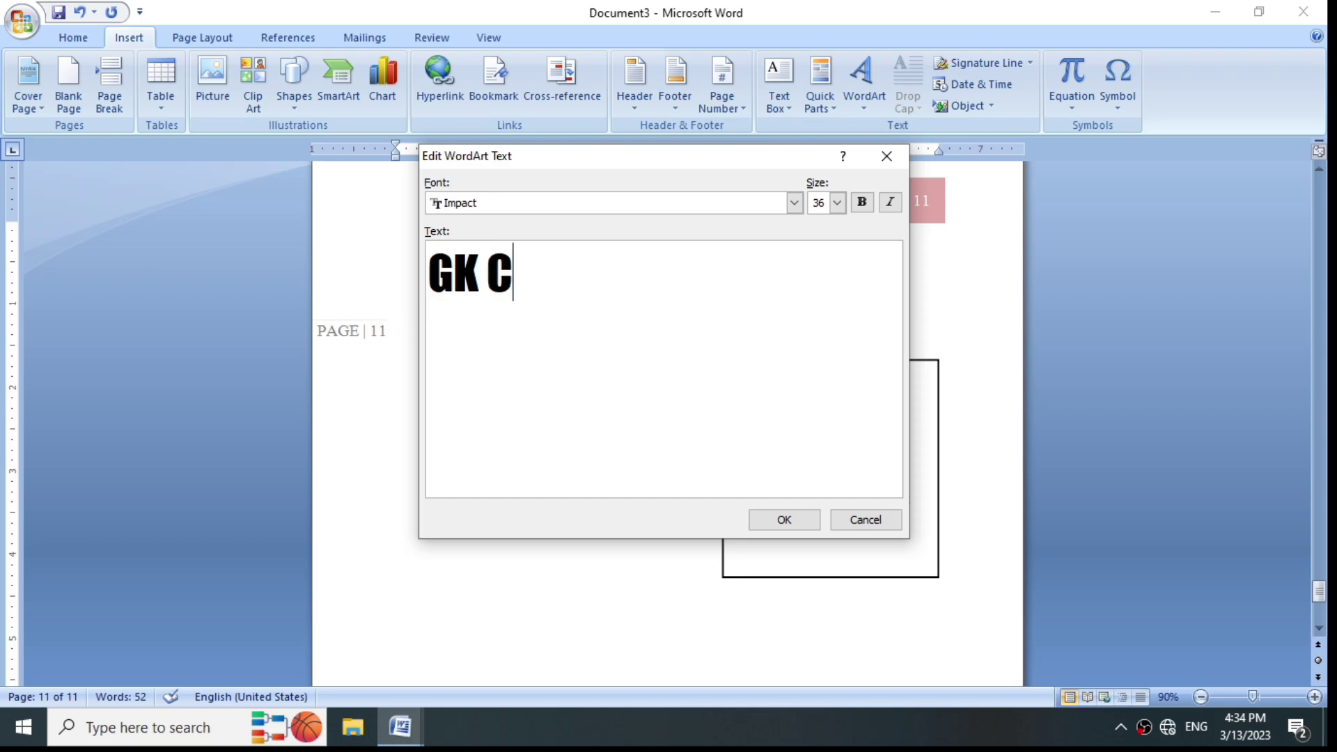
Step: Complete the WordArt text as GK COMPUTERS, insert it, and move it up just below the page header
type("S")
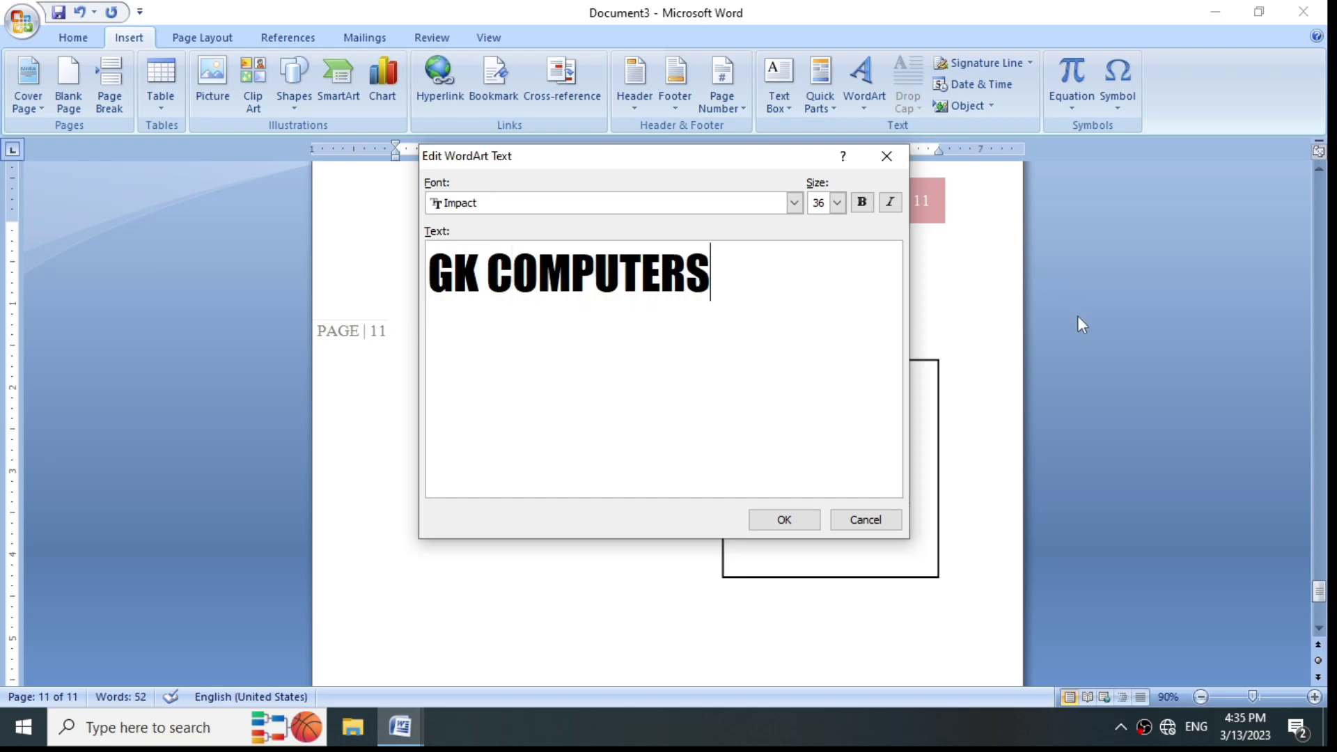
left_click(792, 520)
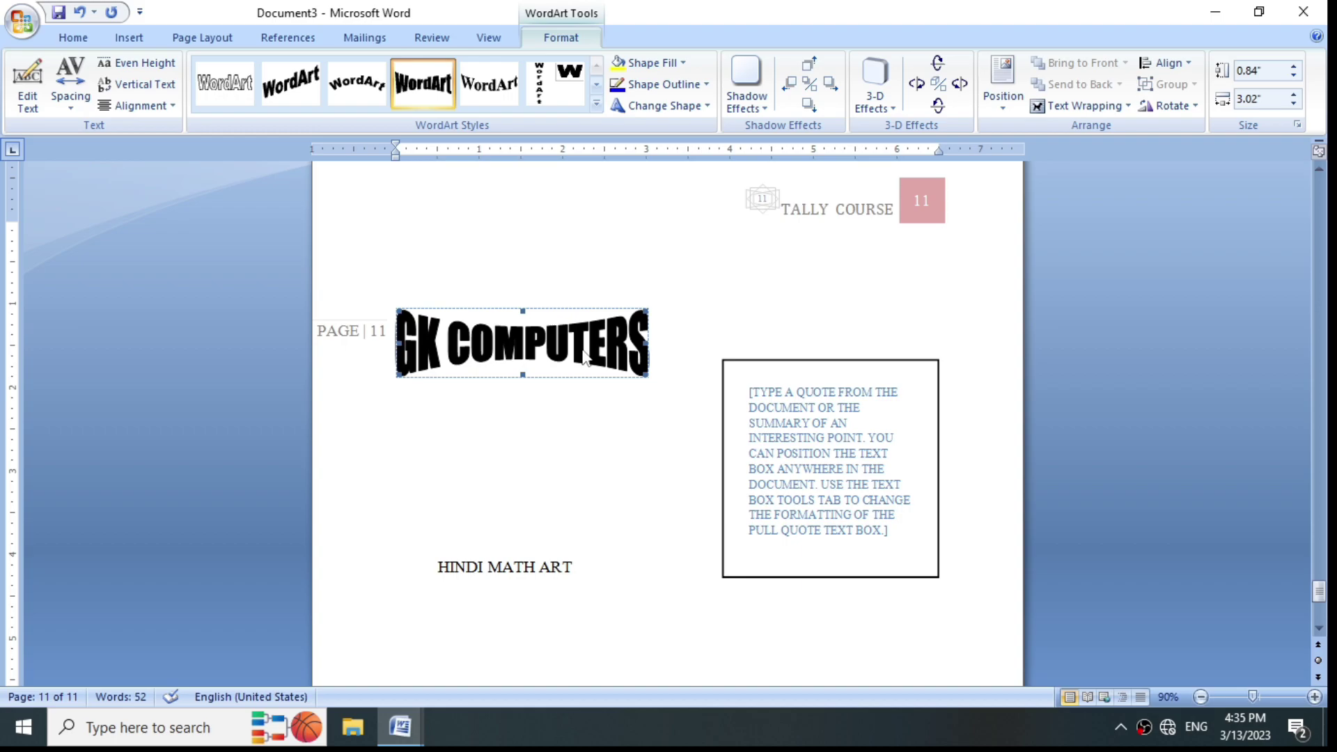
left_click_drag(590, 357, 599, 292)
left_click(596, 230)
left_click(587, 305)
left_click(547, 221)
left_click(552, 278)
left_click(564, 323)
left_click(561, 303)
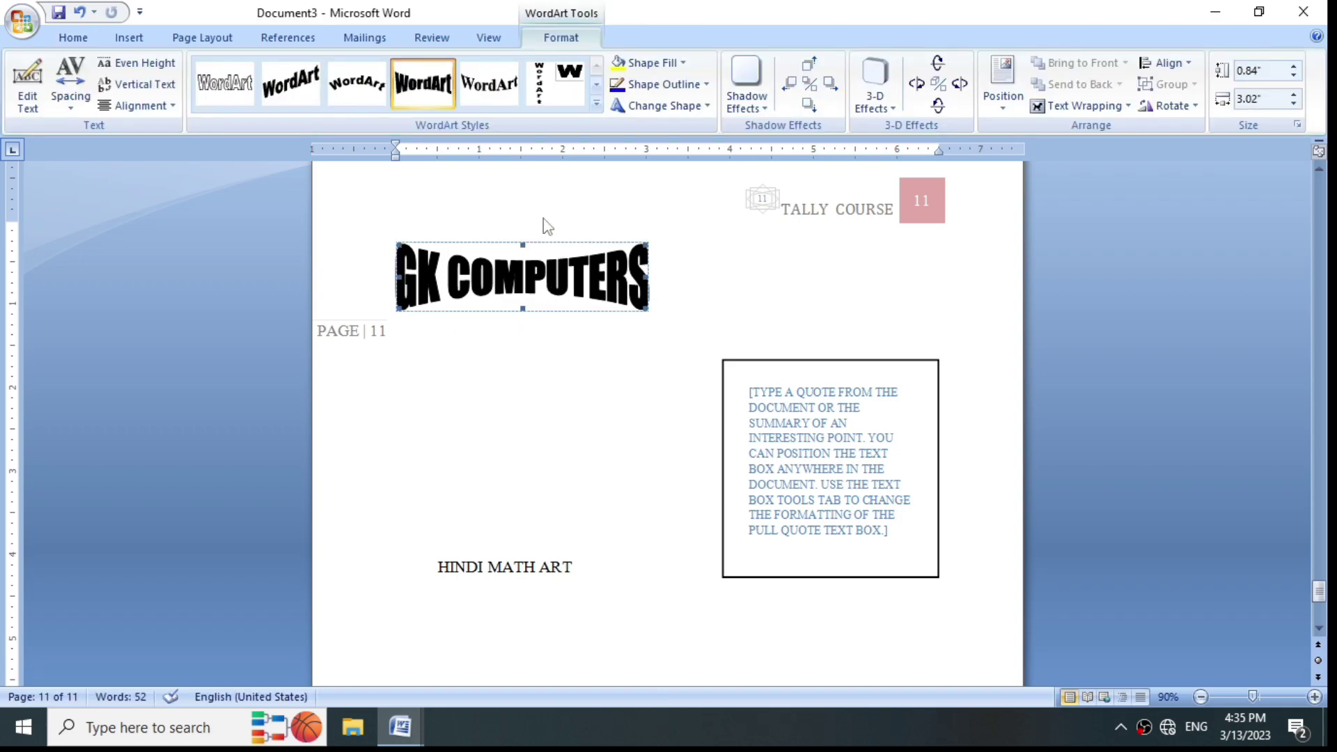
Step: Set the WordArt's text wrapping to In Front of Text and enlarge it to about 1.33" high by 4.72" wide
left_click(1063, 106)
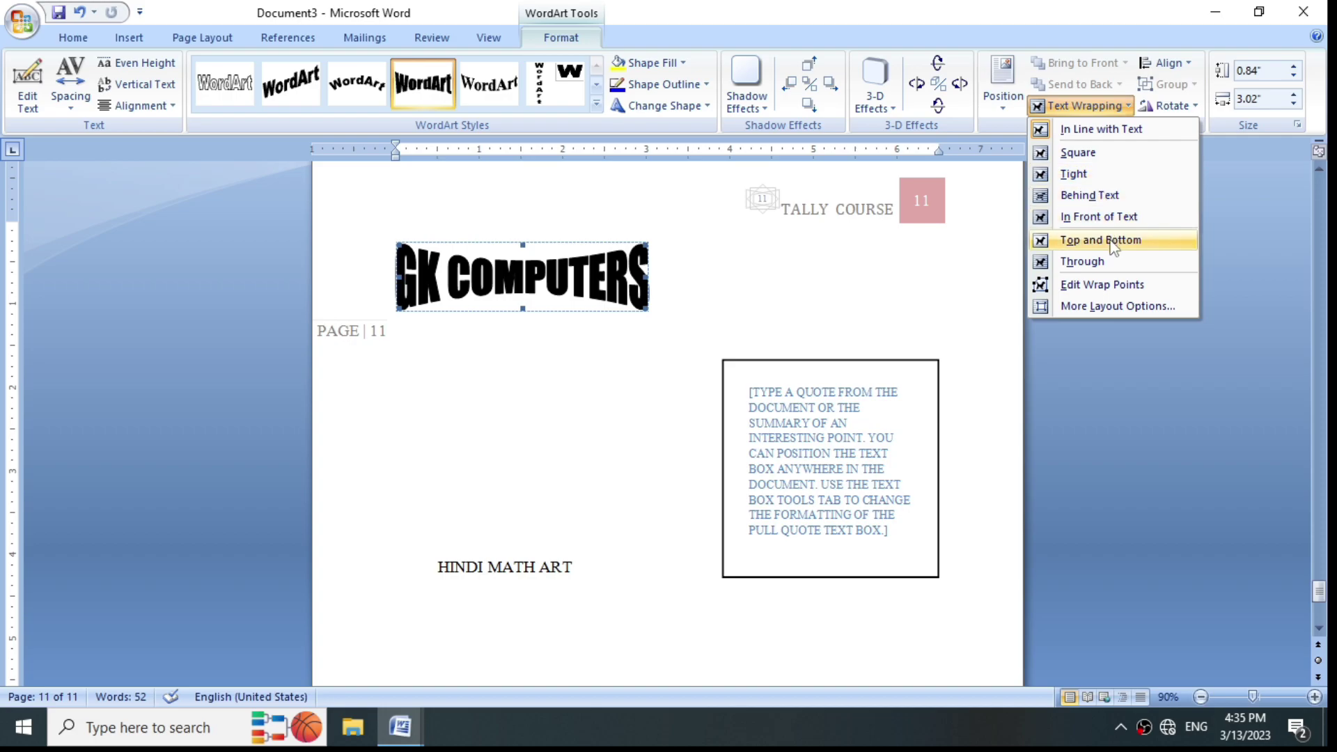
left_click(1100, 216)
left_click_drag(622, 288, 642, 339)
left_click_drag(663, 289, 801, 248)
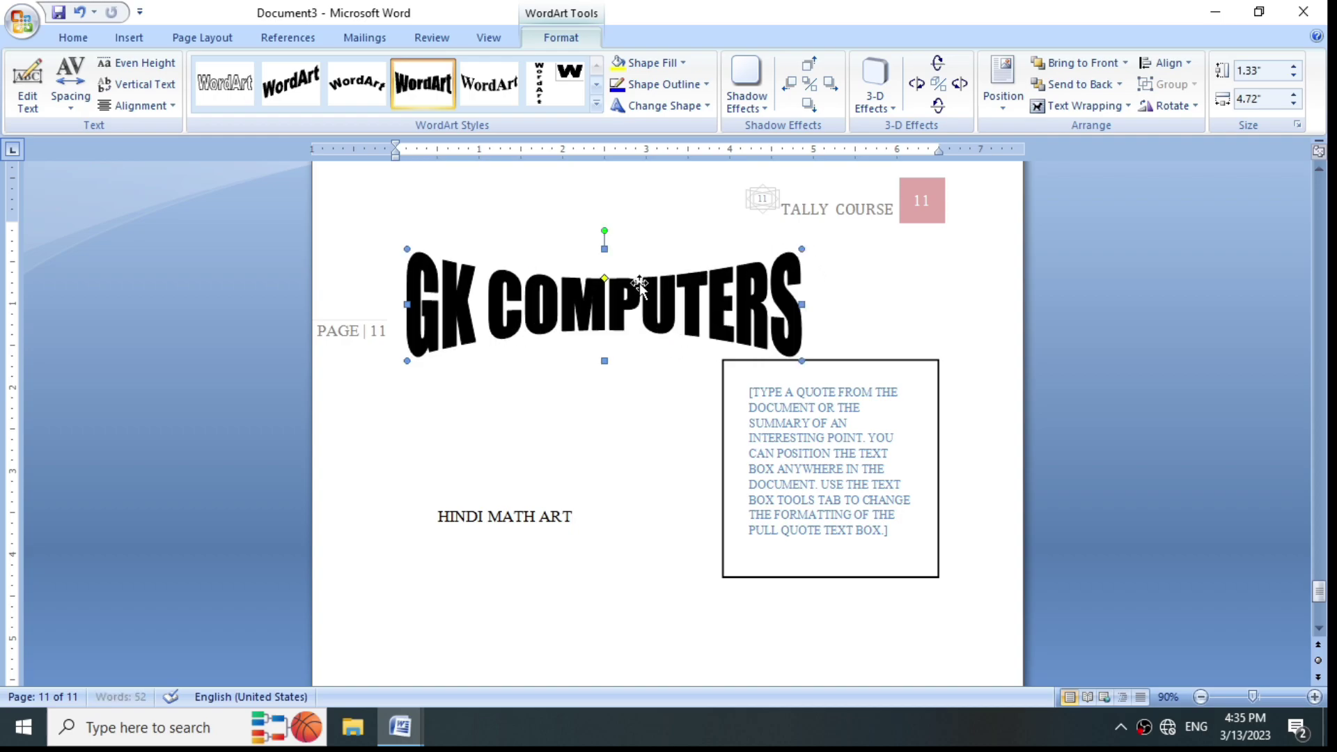
Step: Turn on a shadow for the GK COMPUTERS WordArt and nudge the shadow upward
left_click(809, 83)
left_click(811, 66)
left_click(811, 67)
left_click(811, 66)
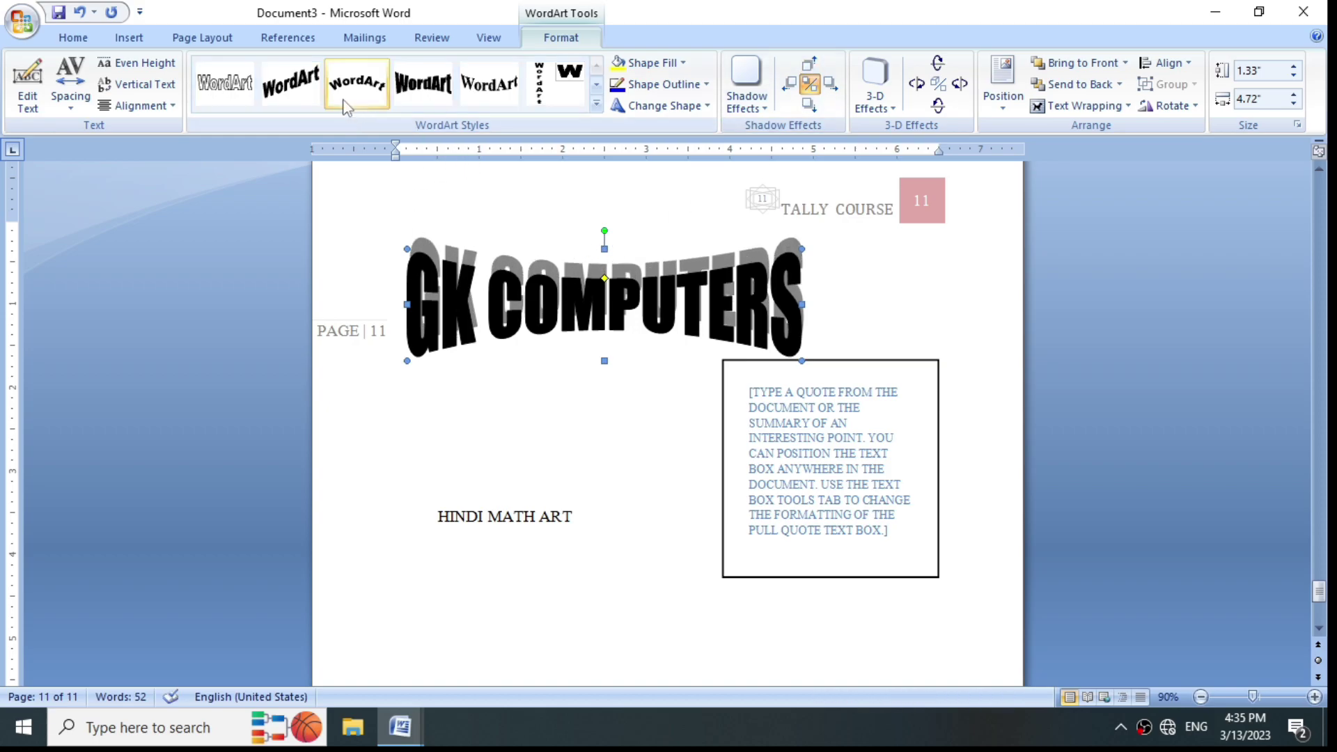
Step: Select the entire body of the document and delete it
left_click(129, 38)
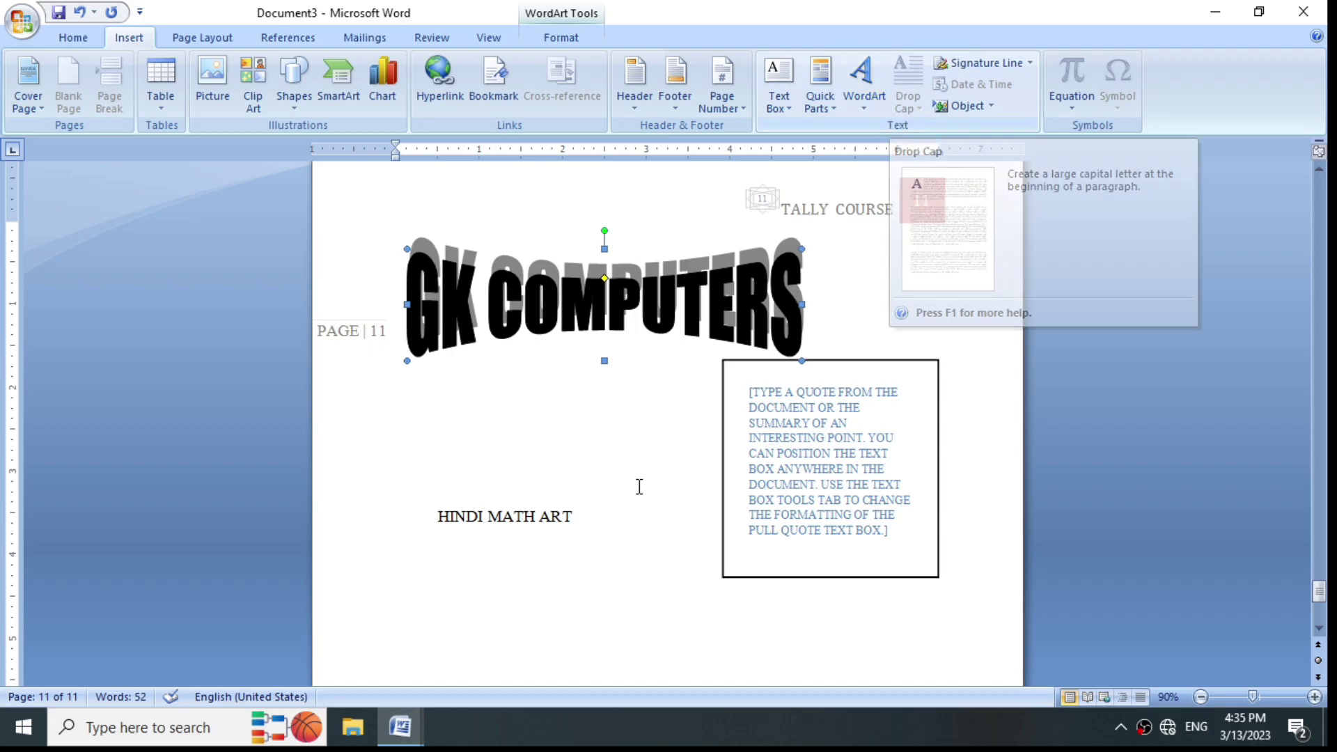
scroll(517, 606, "down", 5)
key("ctrl+a")
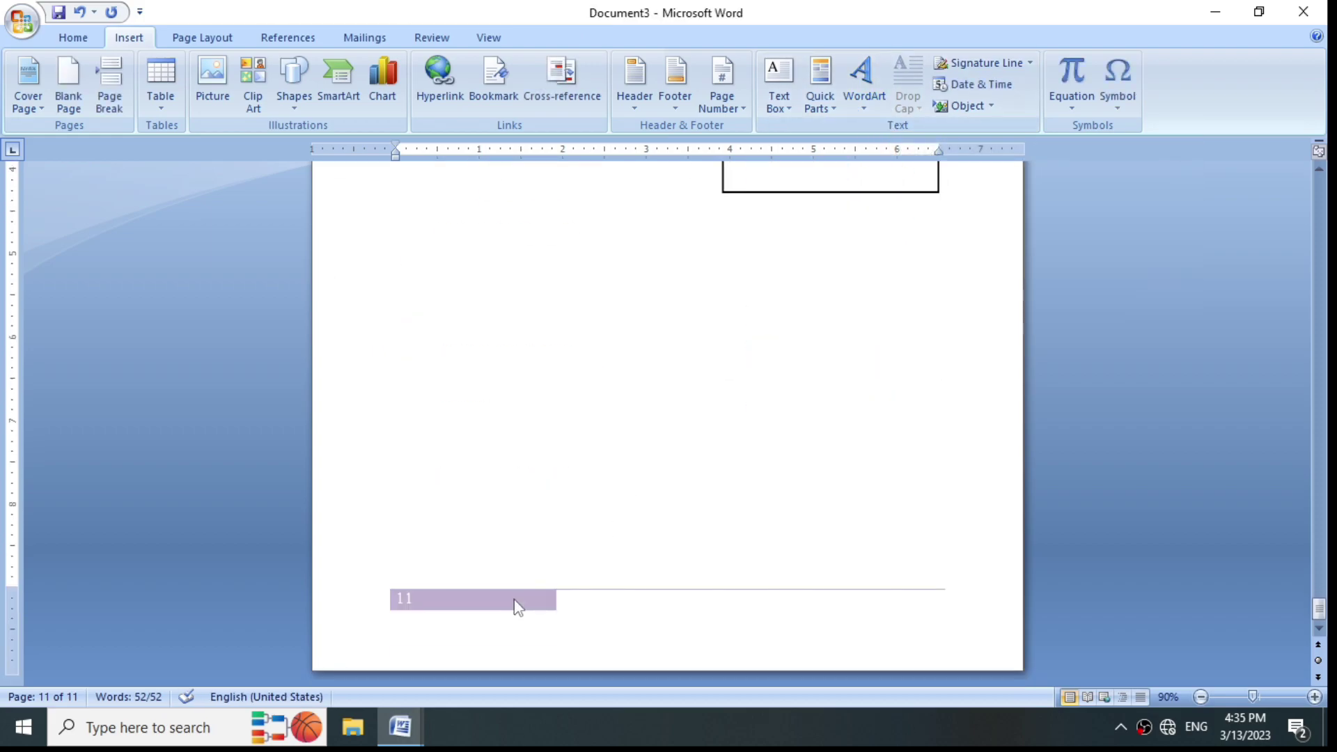
key("Delete")
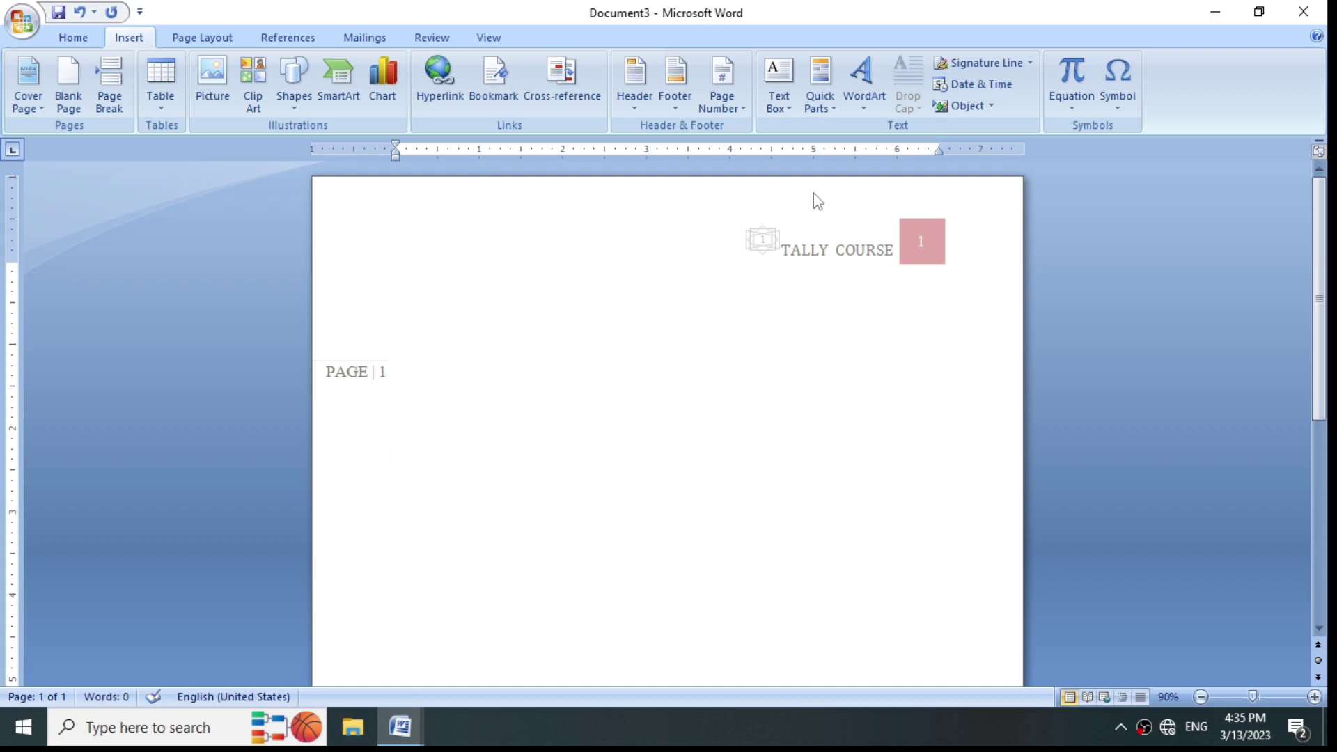
Step: Generate sample paragraphs in the empty document with =RAND()
type("=RA")
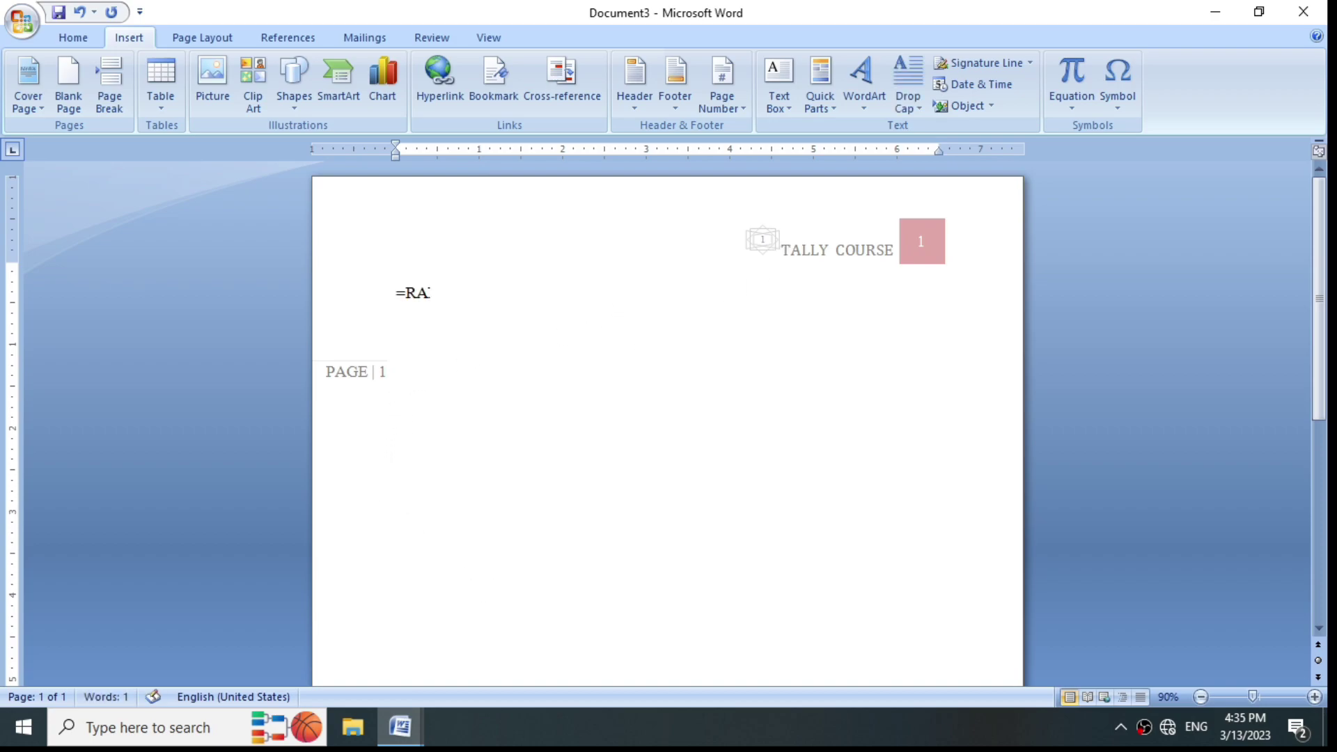
type("ND()")
key("Return")
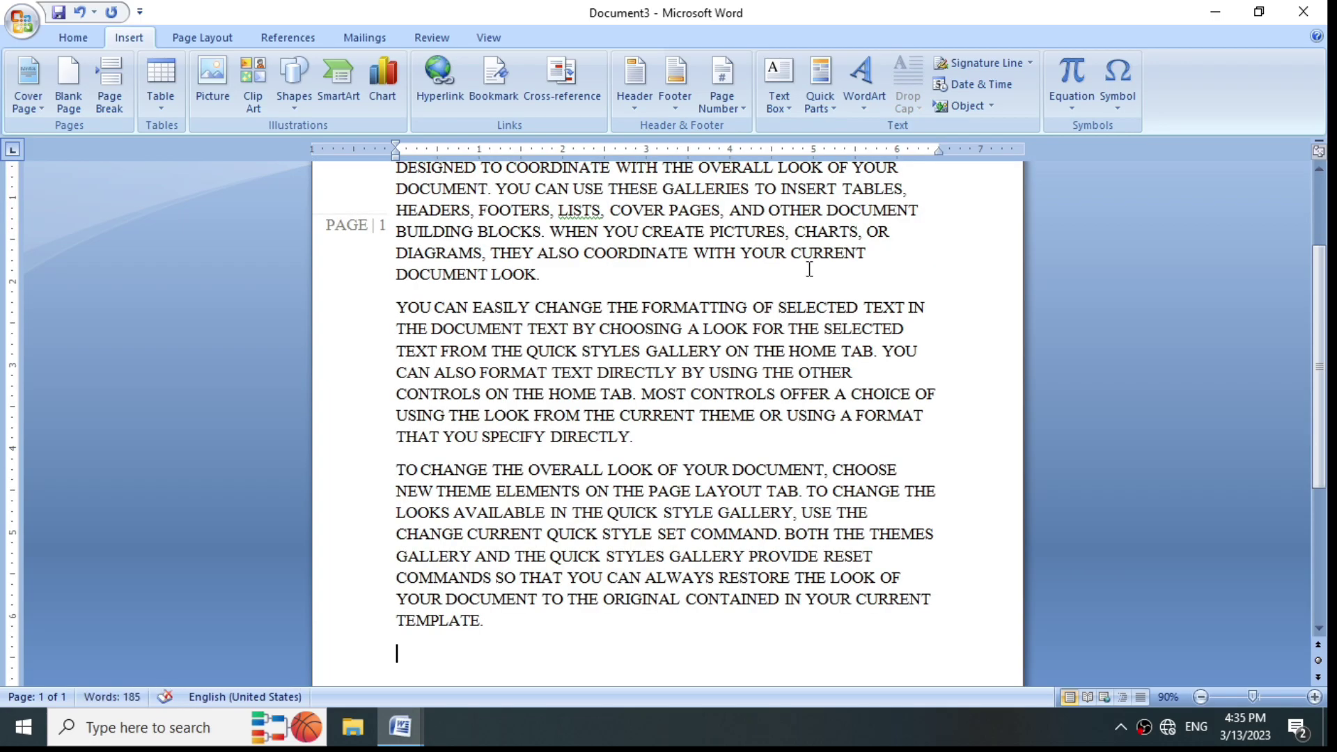
Step: Apply the Dropped style of drop cap to the first paragraph of the sample text
scroll(813, 254, "up", 2)
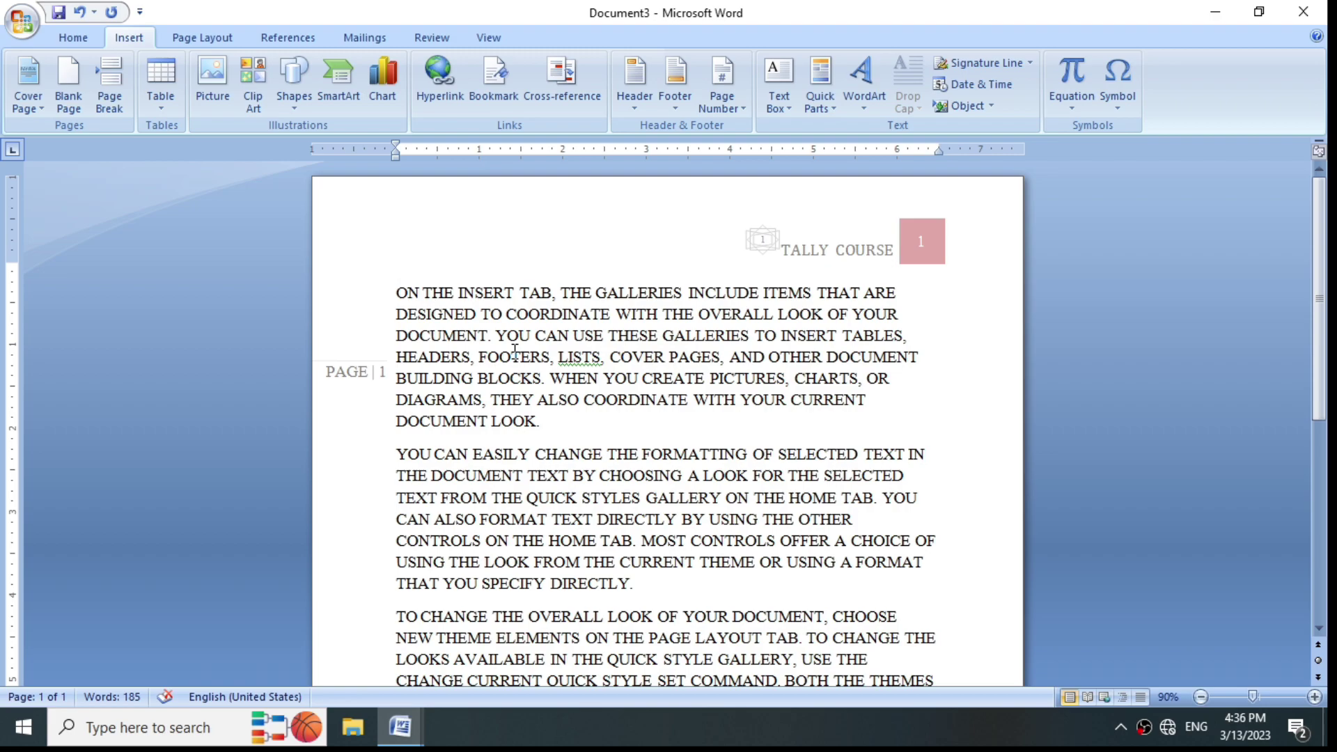
left_click(667, 367)
left_click(904, 109)
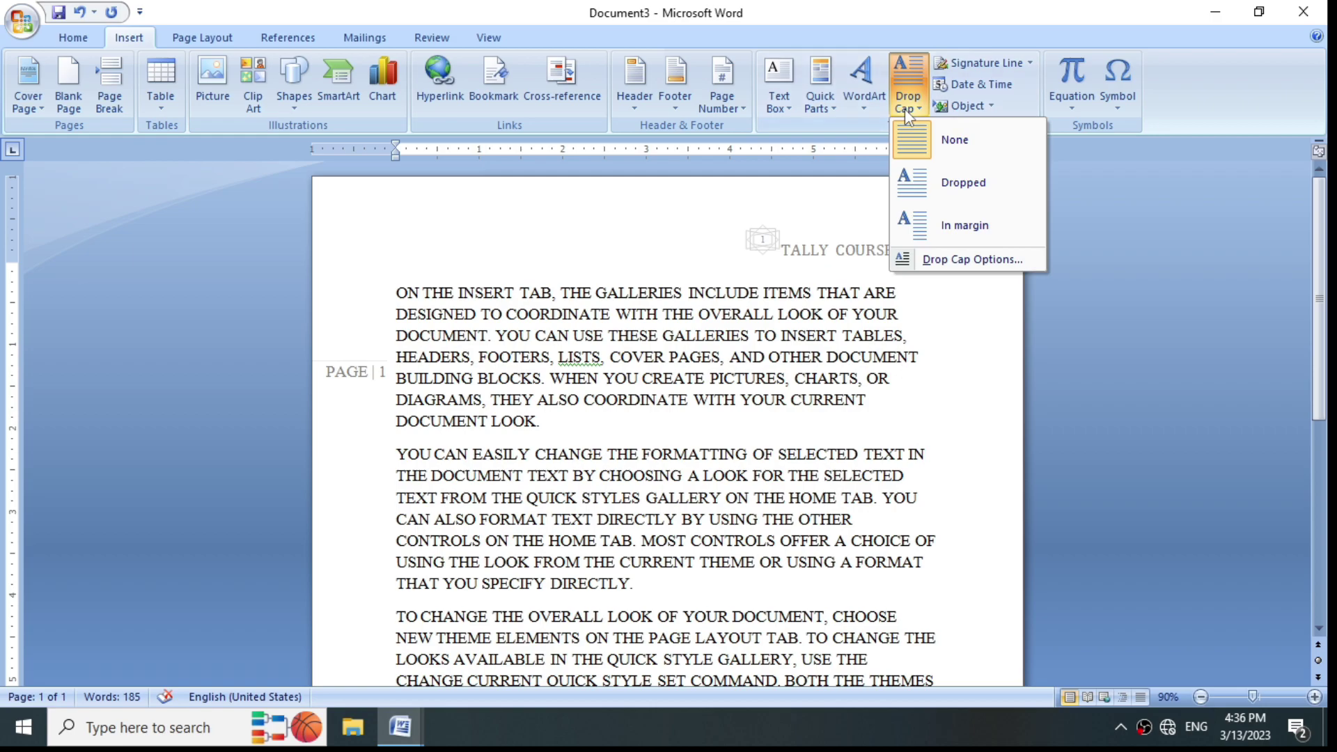
left_click(946, 194)
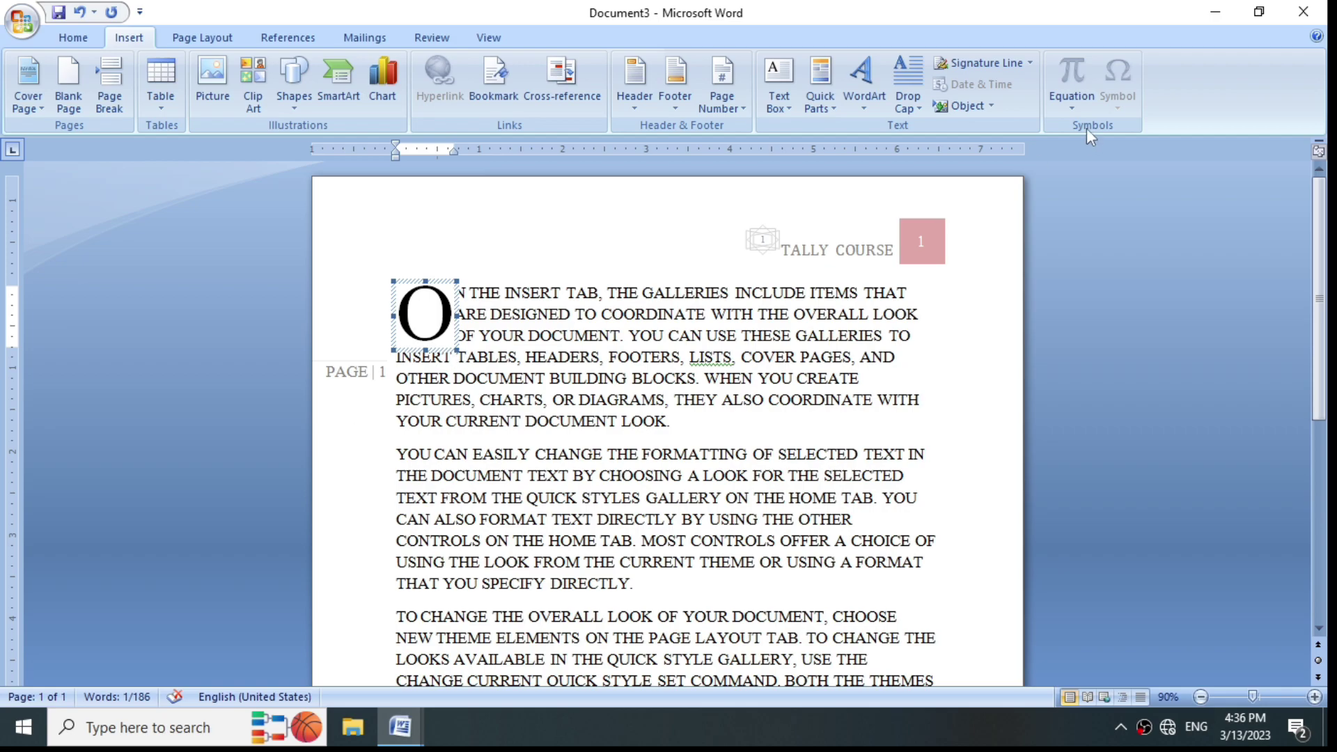
Step: Reduce the first paragraph's drop cap to 2 lines in the Drop Cap options
left_click(449, 378)
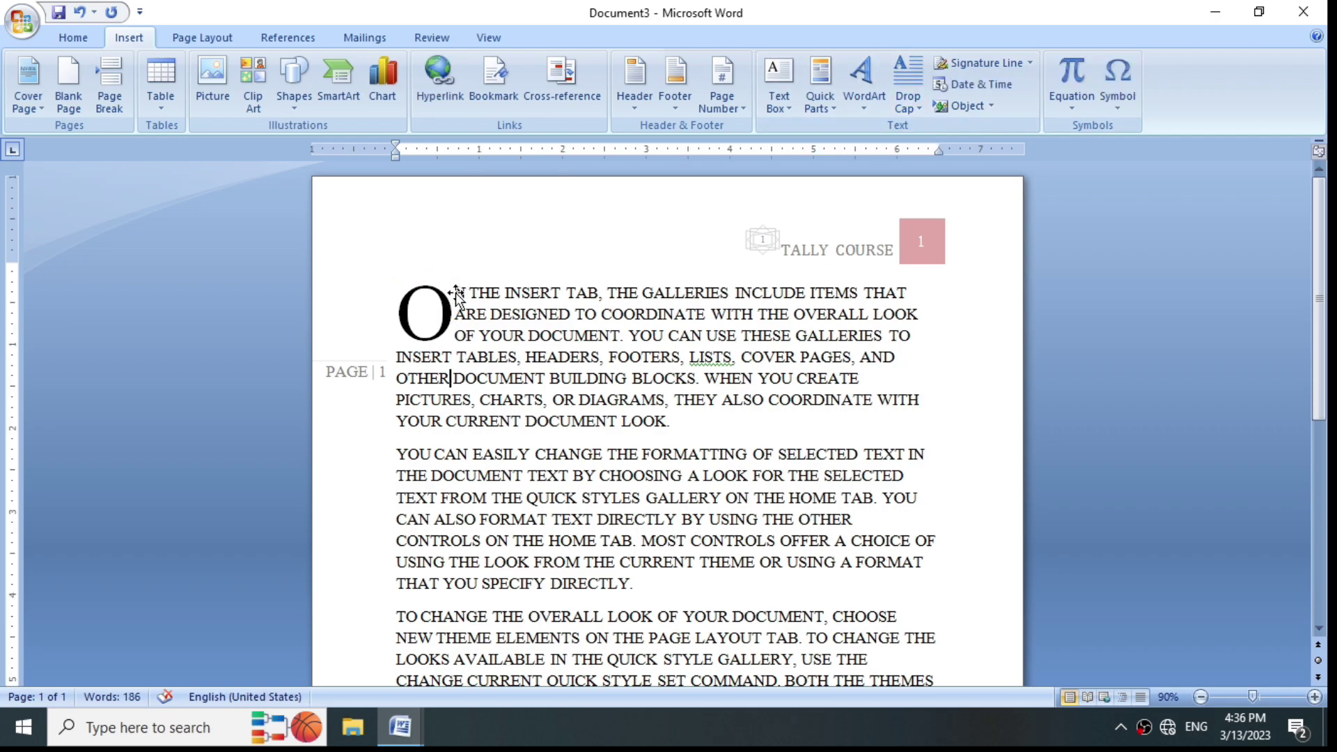
left_click(424, 304)
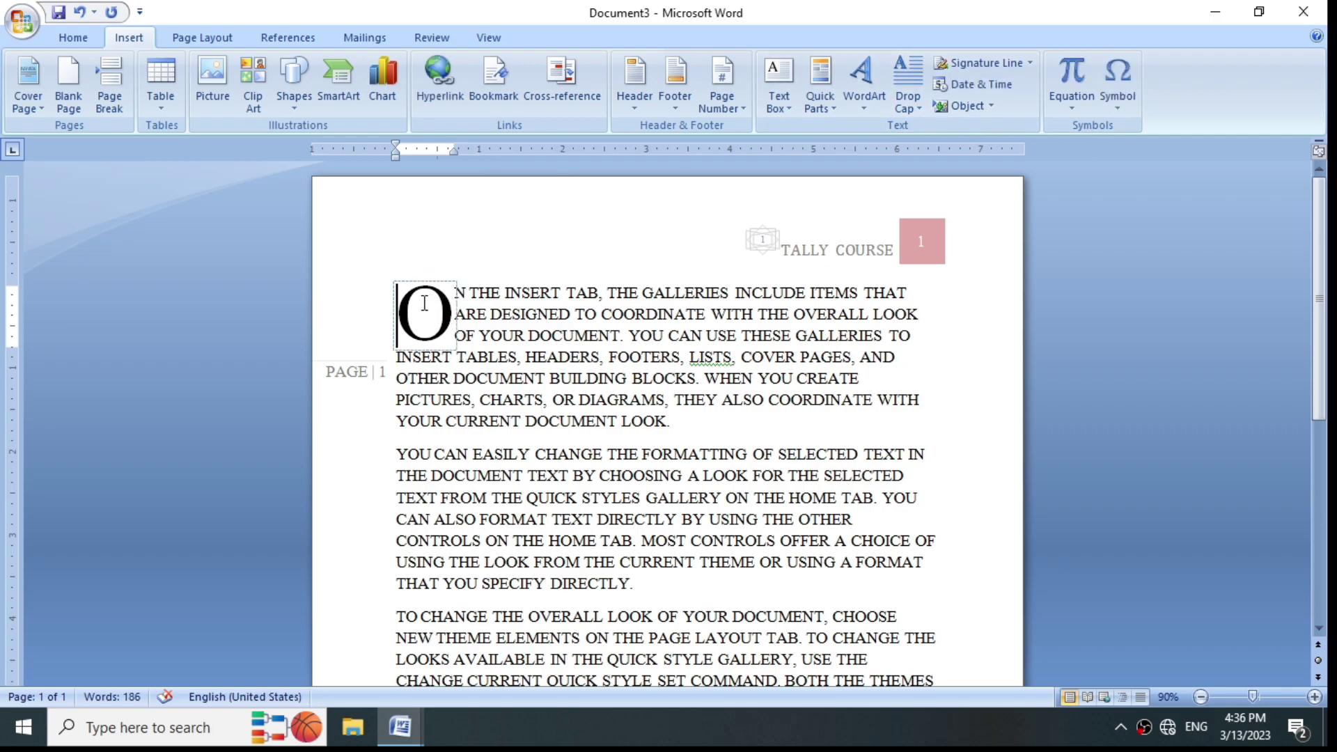
left_click(555, 336)
left_click(908, 90)
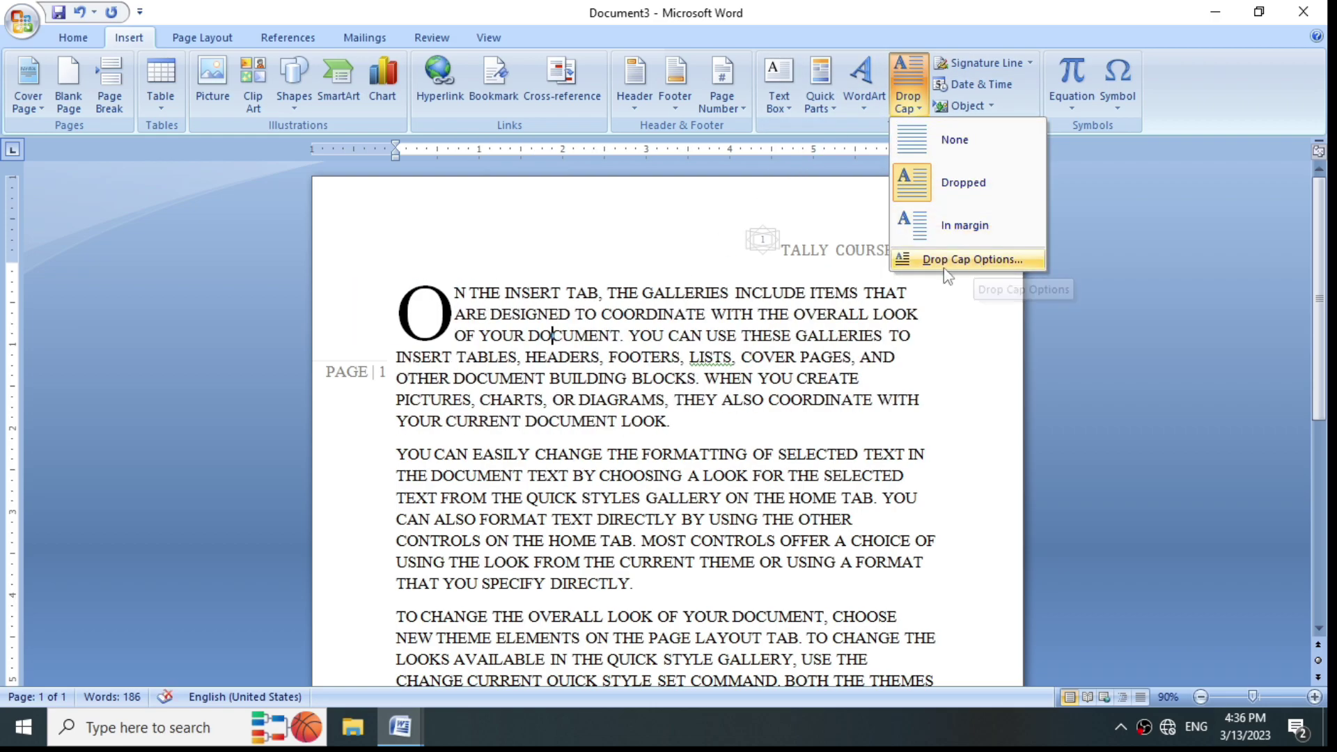
left_click(974, 260)
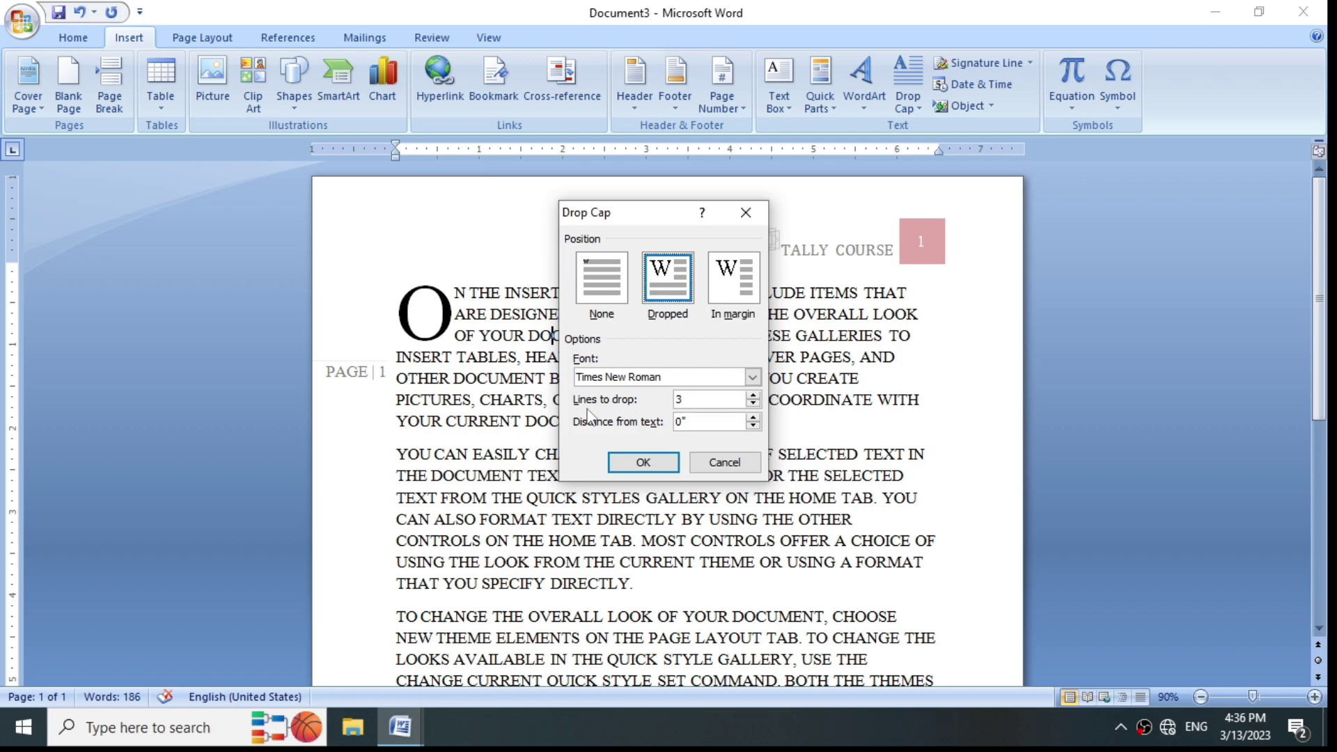
left_click(753, 404)
left_click(644, 462)
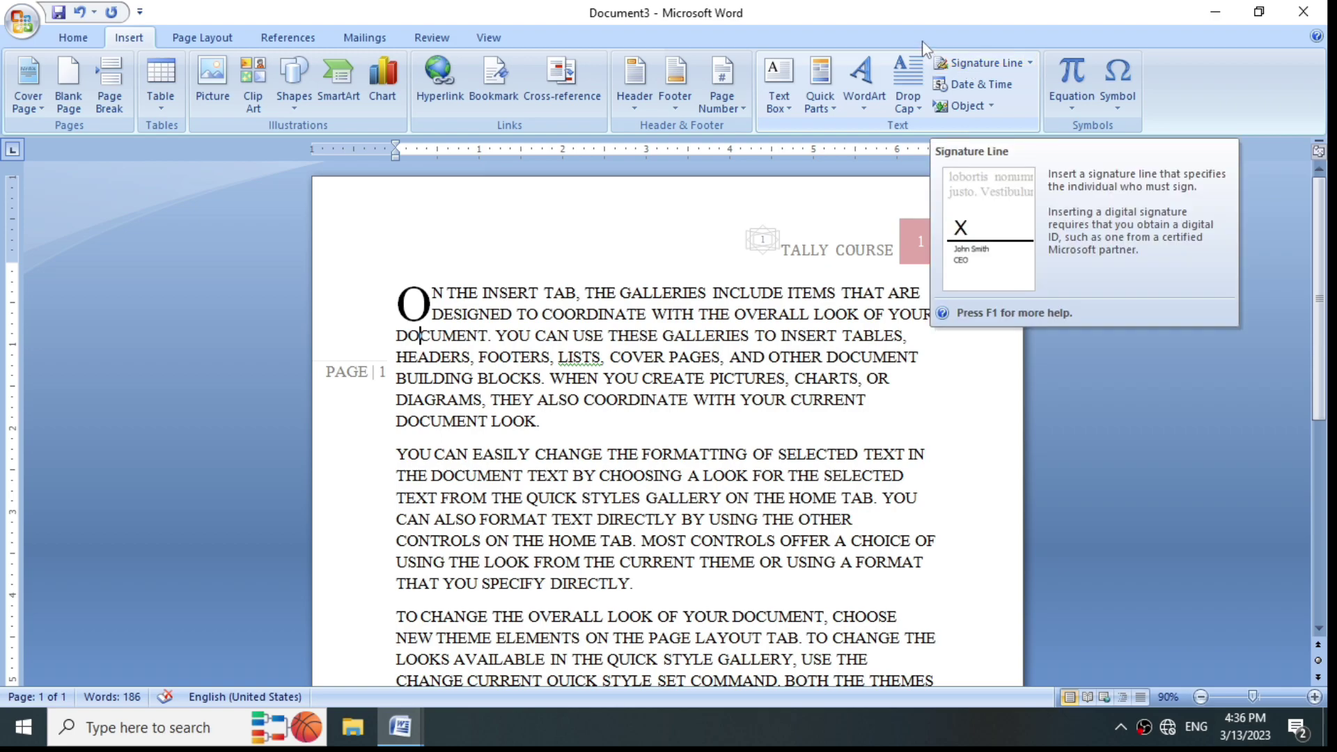
Step: Insert a signature line in the first paragraph with TEACHERE as the suggested signer
left_click(986, 64)
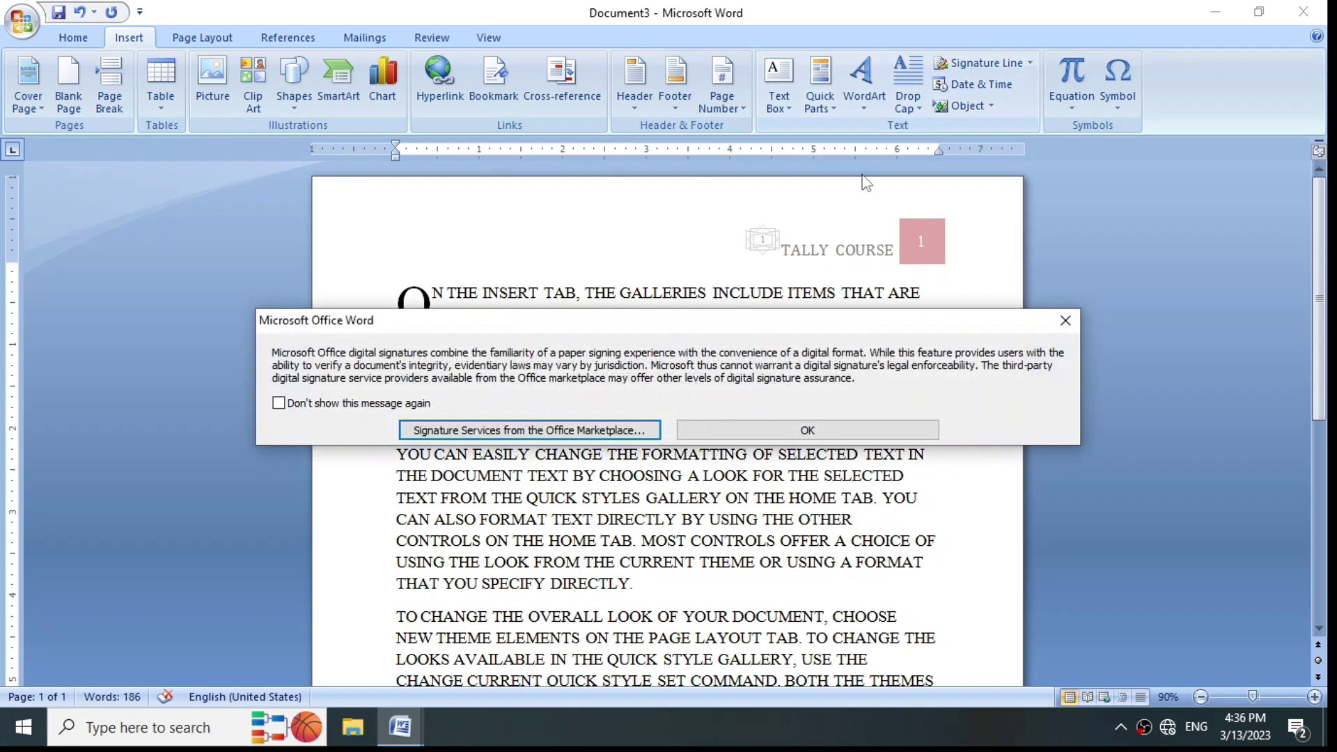
left_click(776, 438)
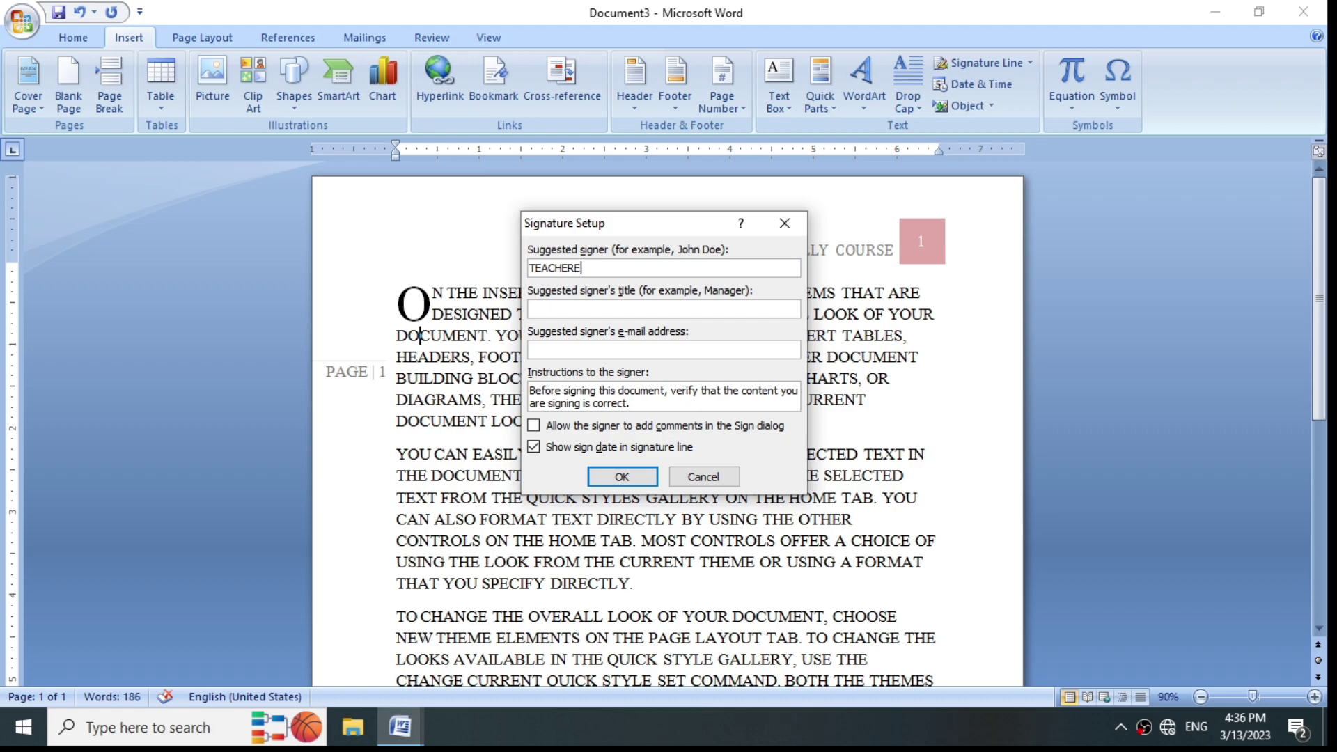
left_click(627, 478)
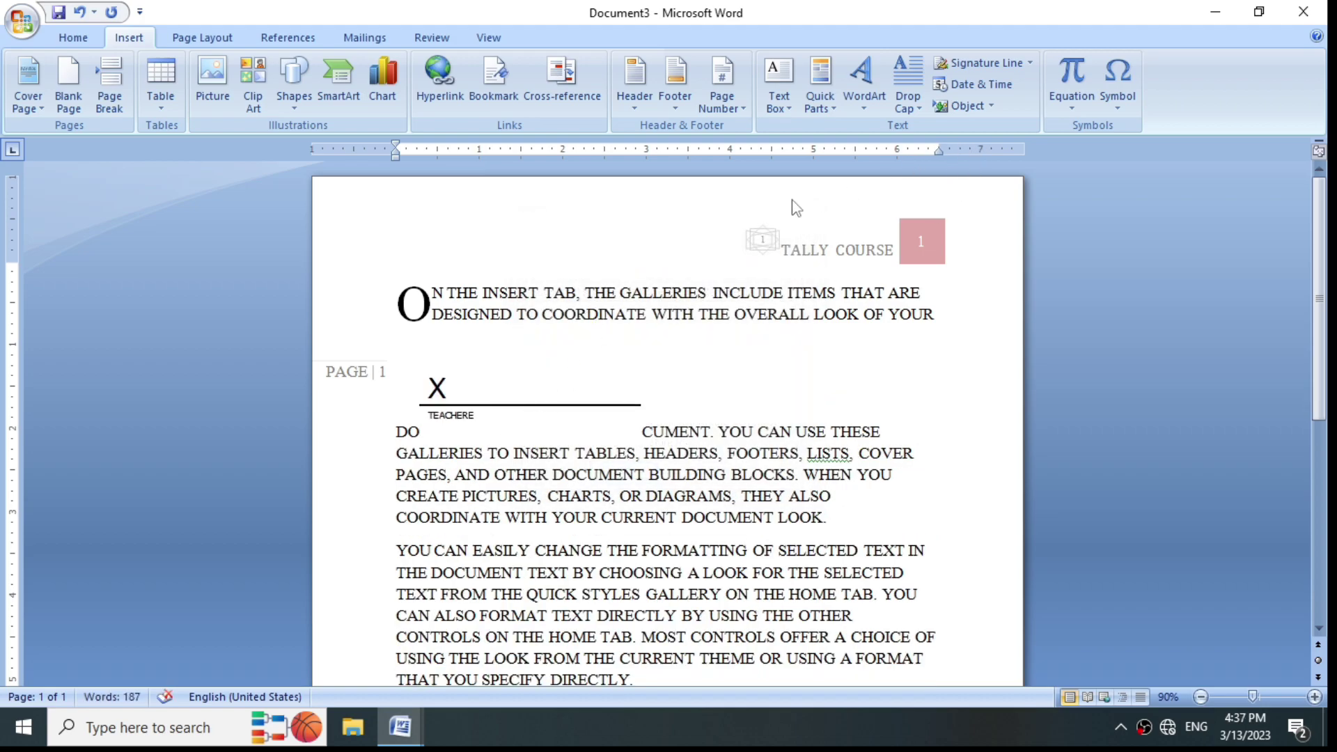
Step: Set the signature line's text wrapping to Behind Text
left_click(509, 392)
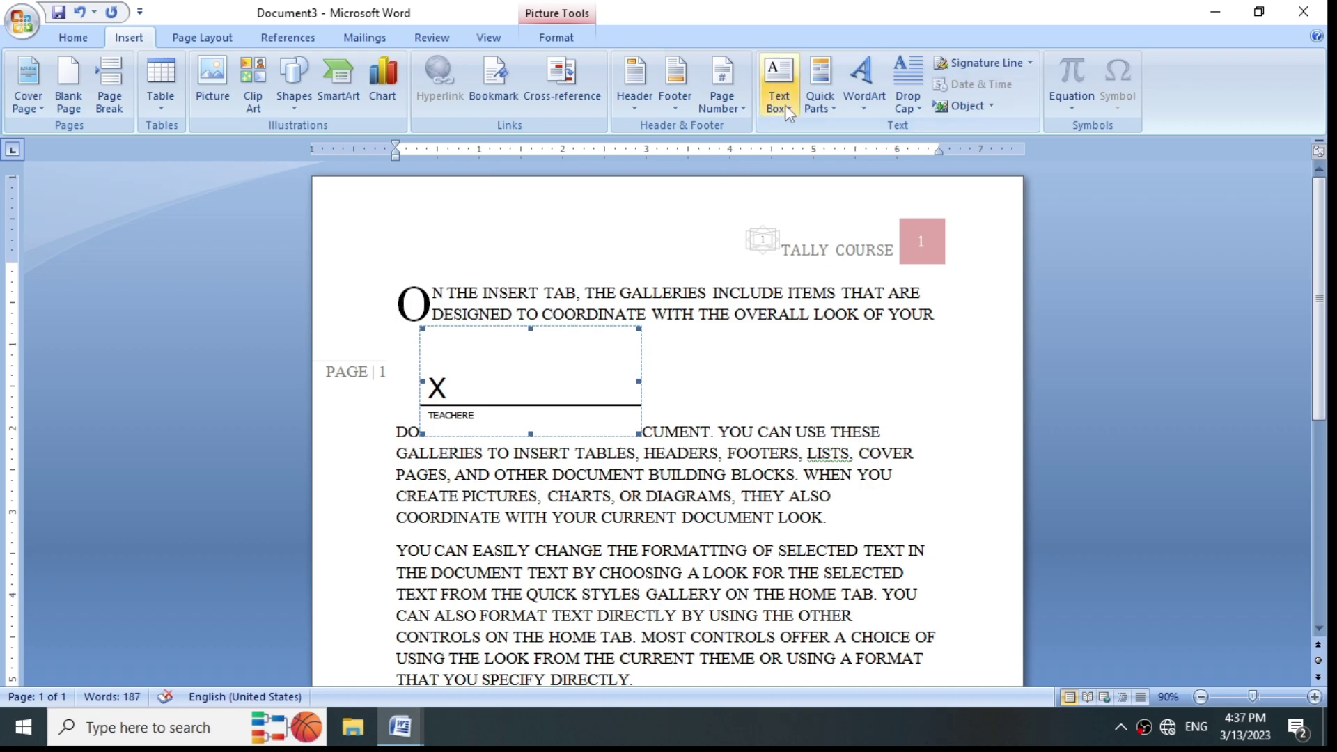
left_click(556, 38)
left_click(645, 107)
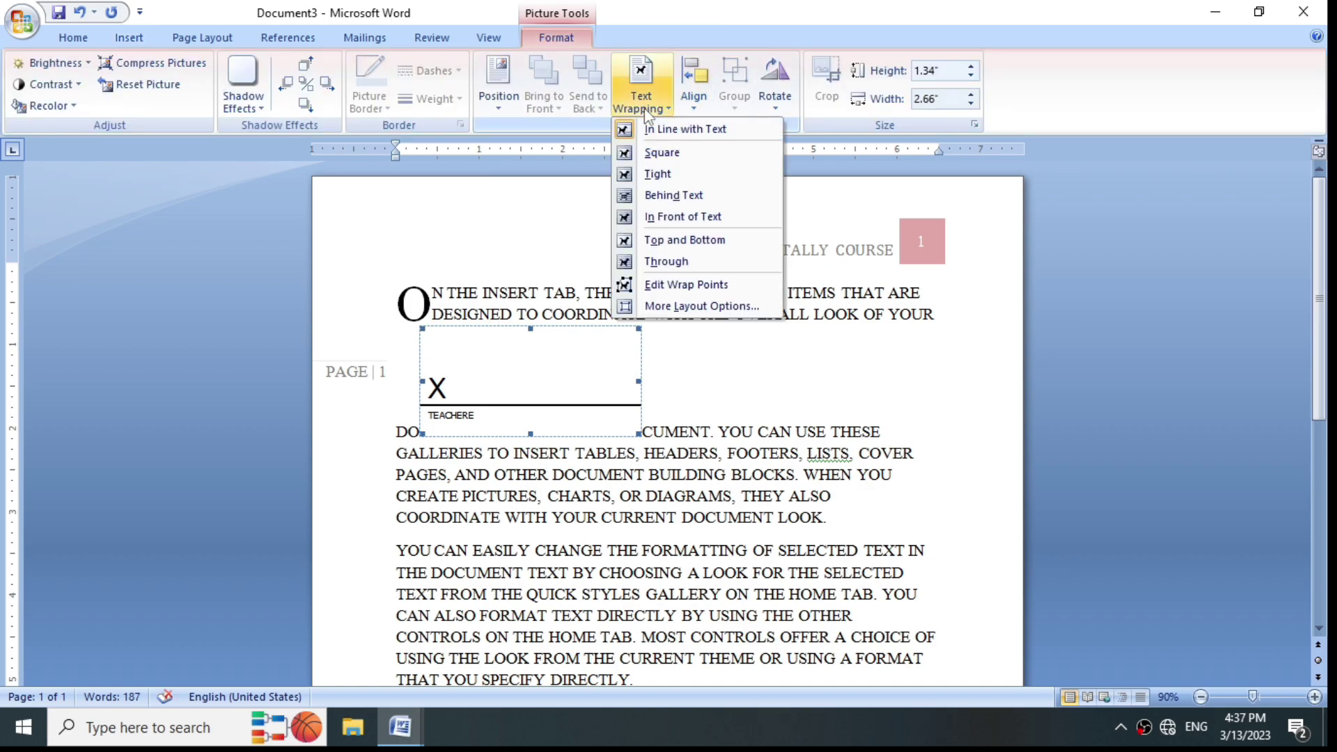
left_click(672, 195)
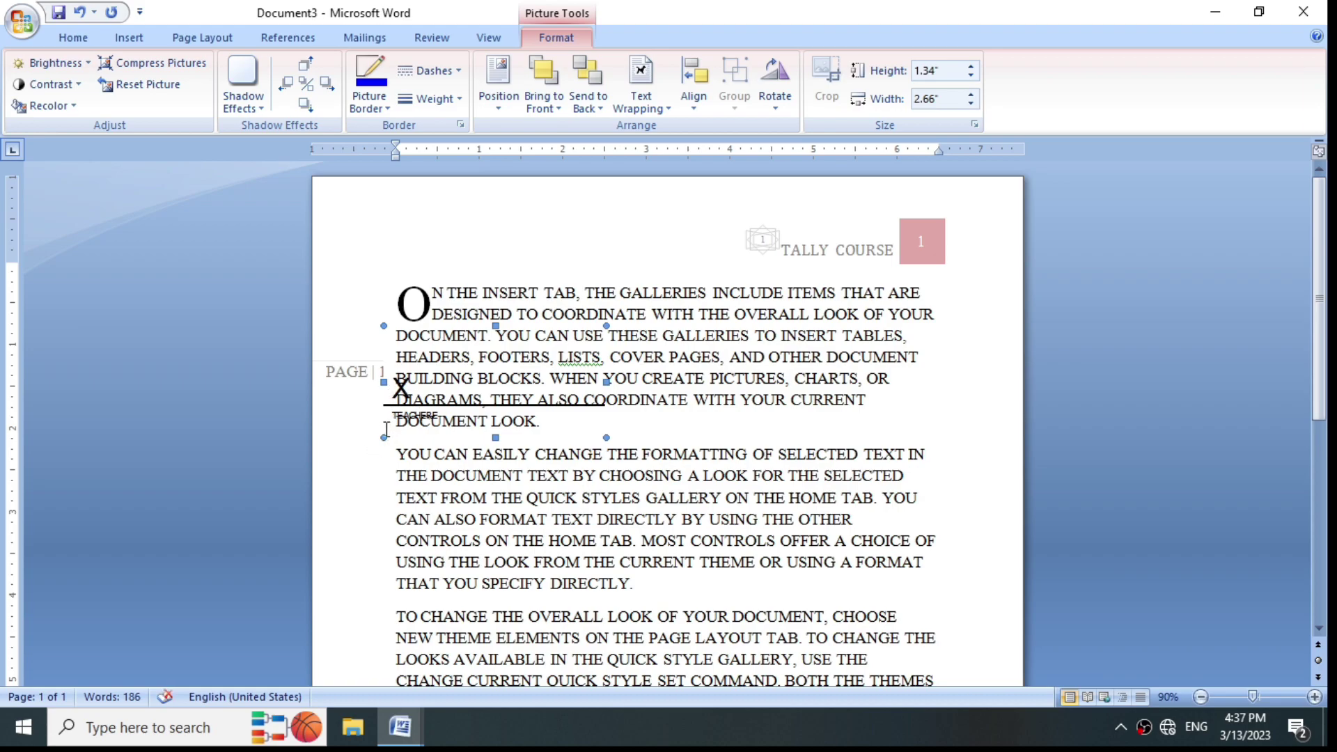
Step: Enlarge the signature line to about 3.22" wide by 1.62" high and move it to the page's lower-right corner
mouse_move(383, 435)
left_mouse_down()
mouse_move(373, 454)
mouse_move(338, 461)
left_mouse_up()
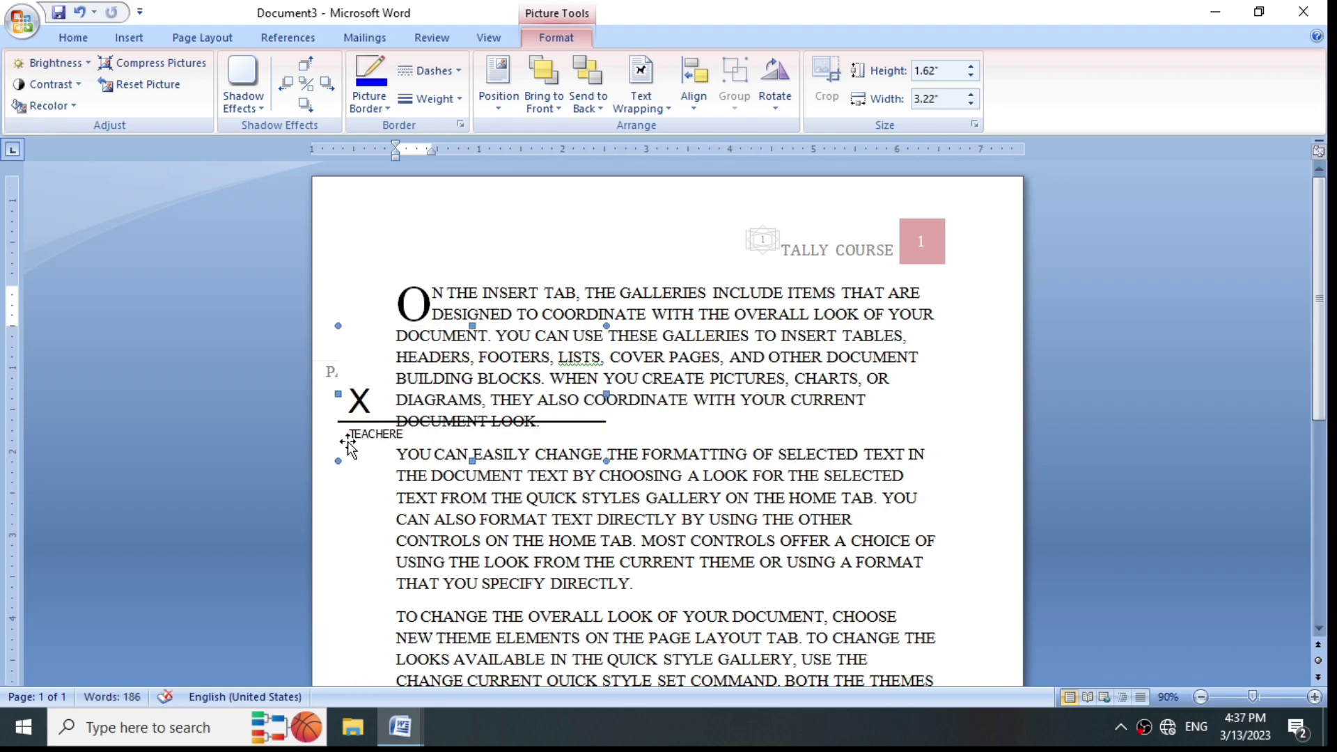
mouse_move(491, 548)
left_mouse_down()
mouse_move(649, 646)
mouse_move(689, 655)
mouse_move(703, 742)
mouse_move(722, 648)
mouse_move(740, 657)
left_mouse_up()
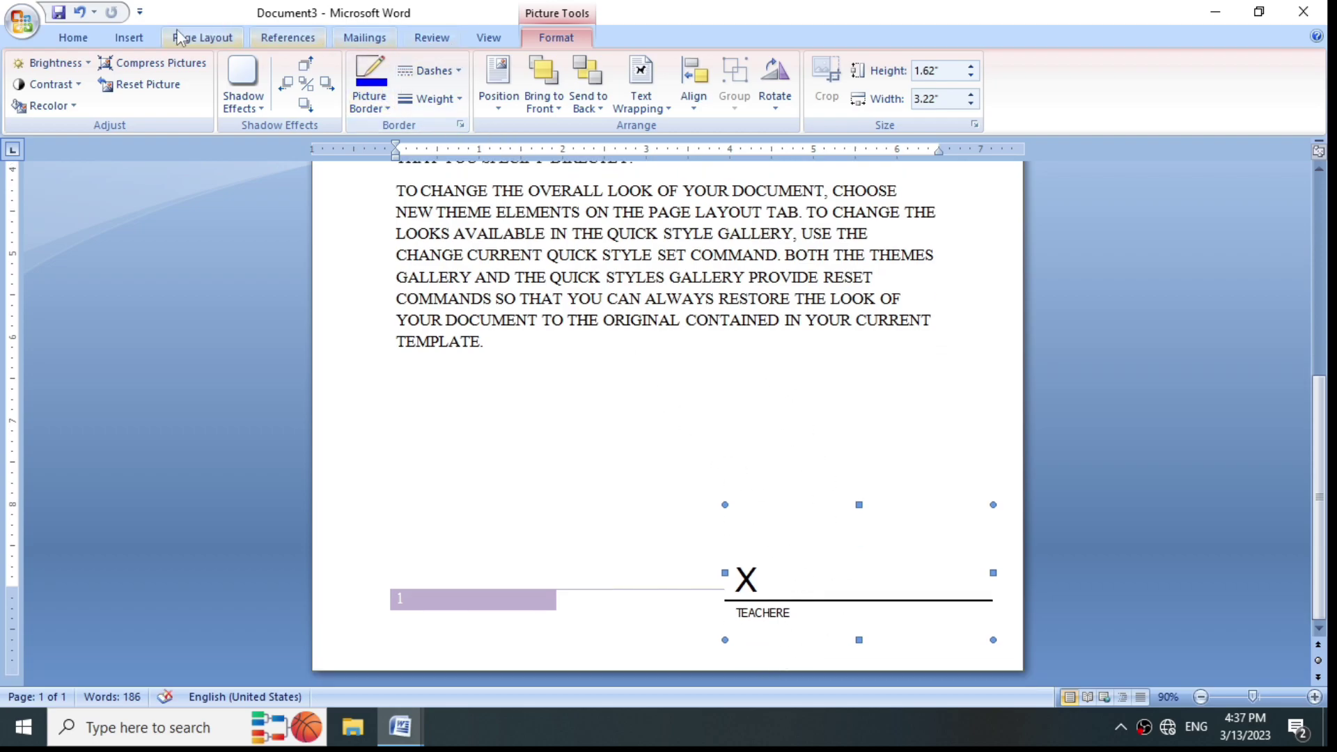
Step: Insert the current date and time, including seconds, on a new line below the last paragraph
left_click(129, 38)
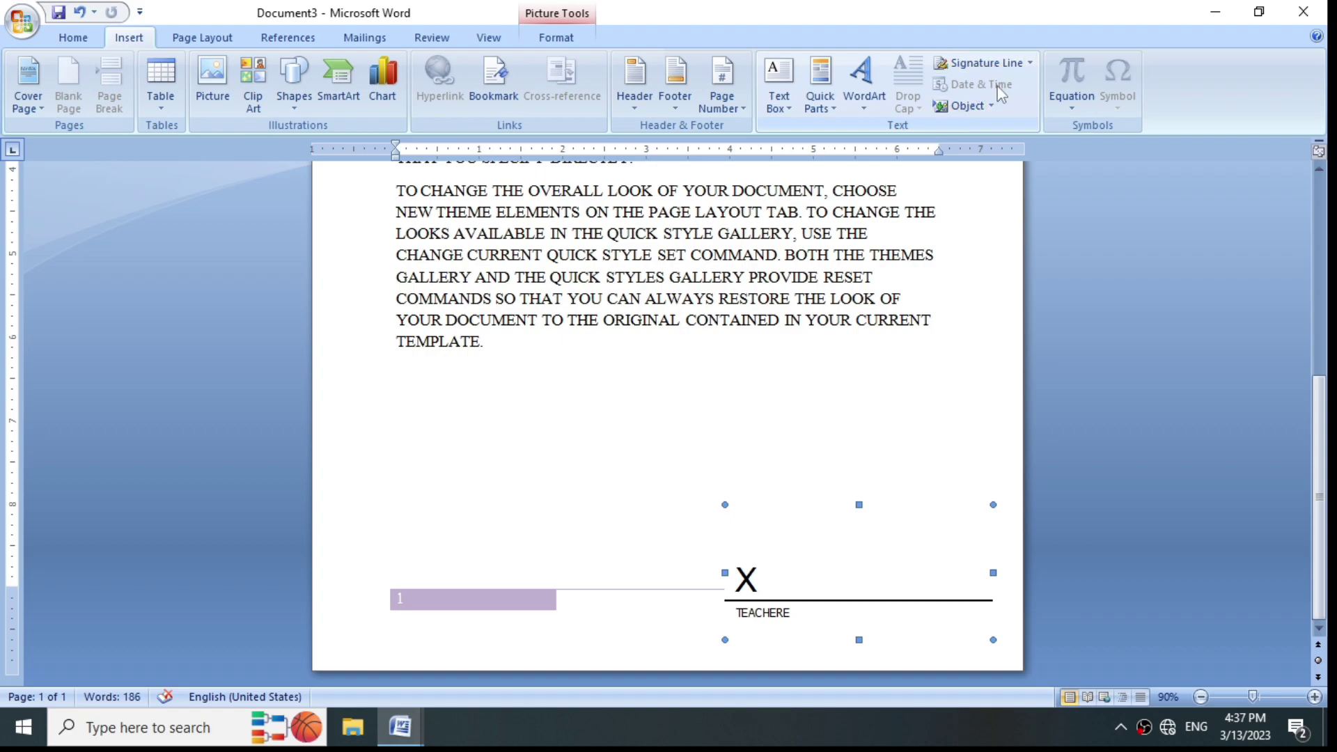
left_click(743, 371)
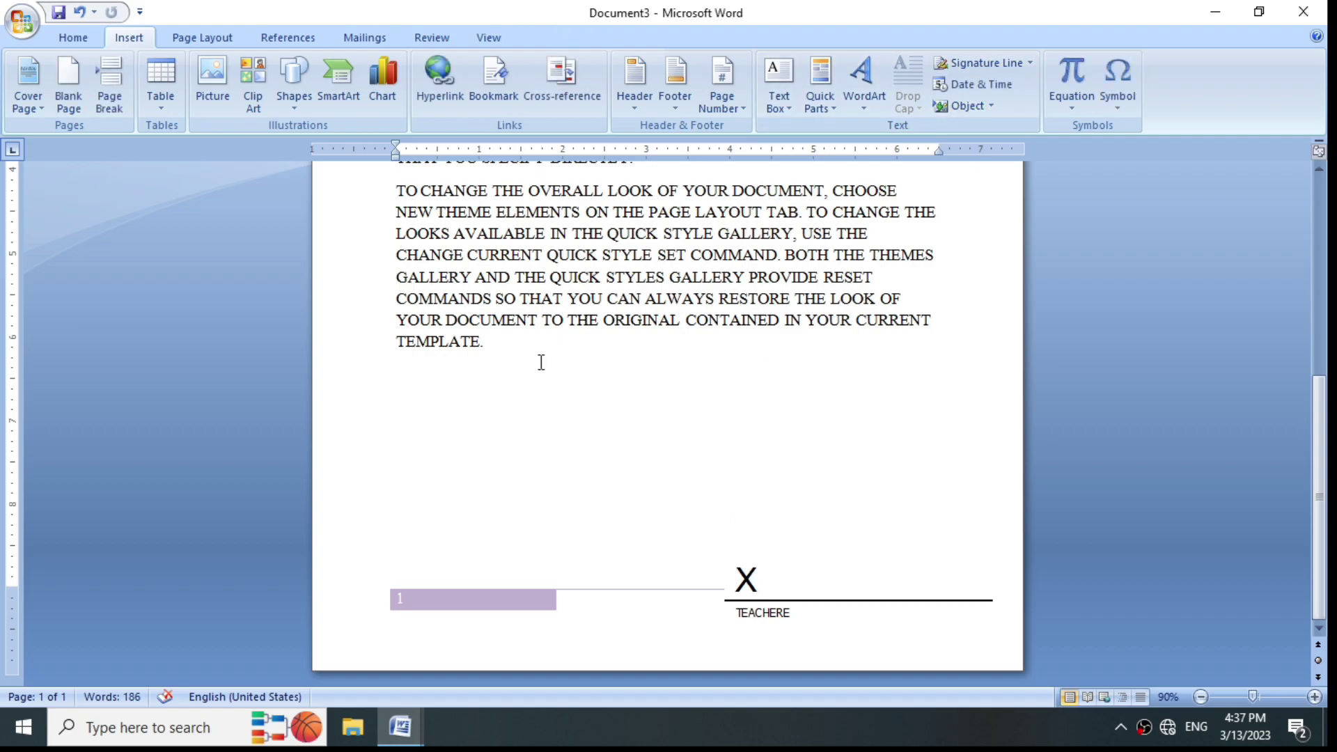
left_click(973, 84)
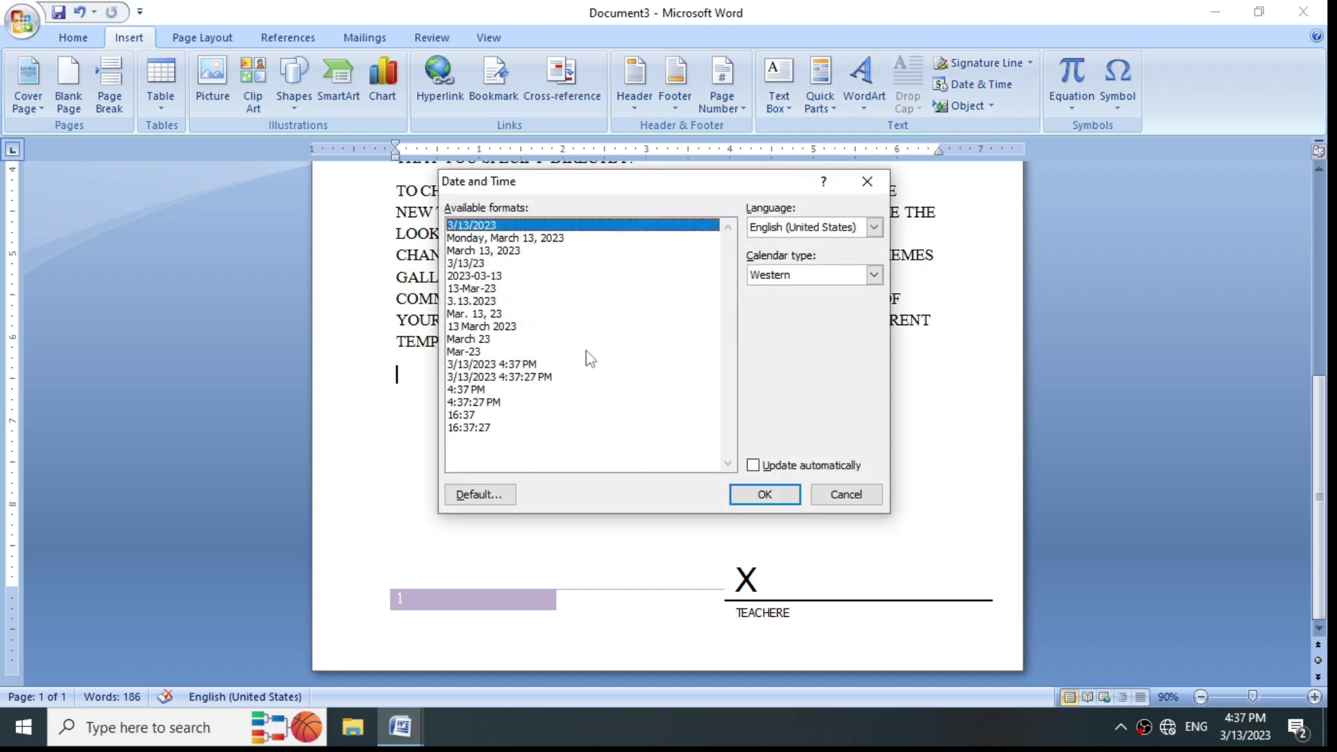
left_click(480, 377)
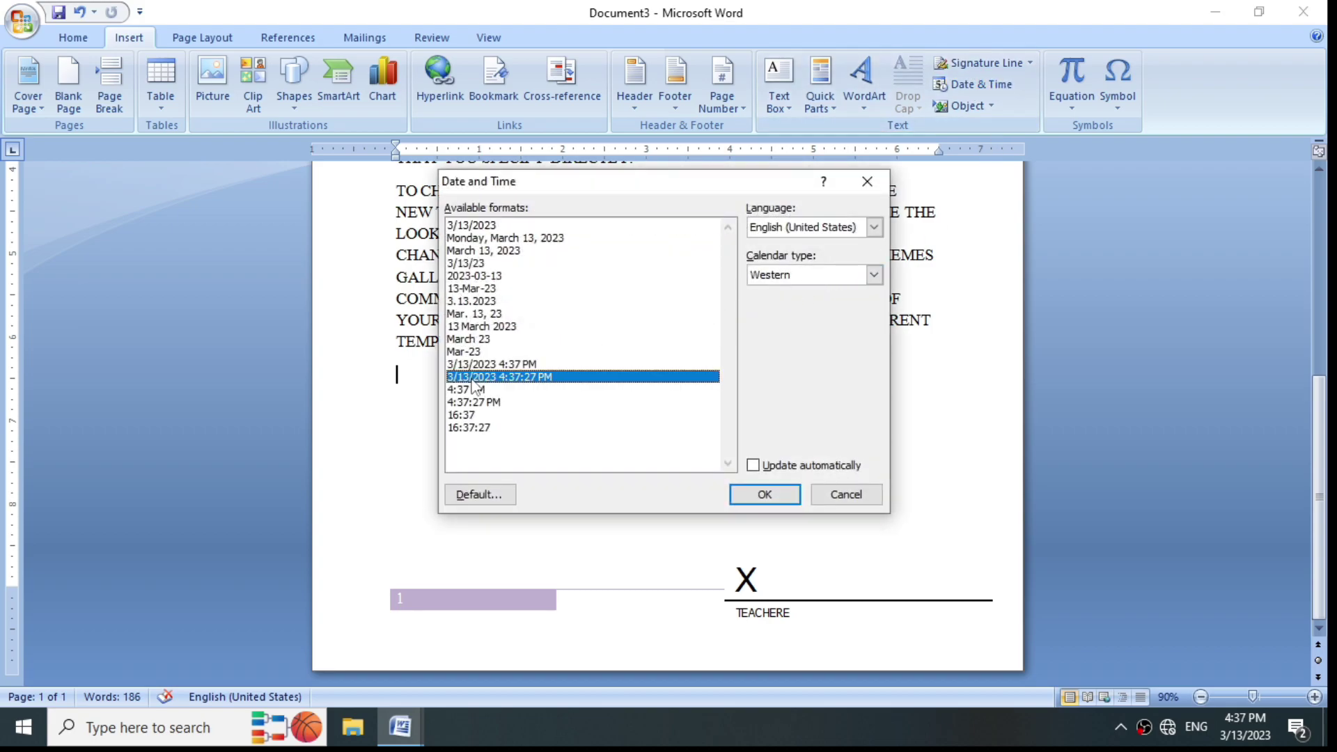
left_click(762, 493)
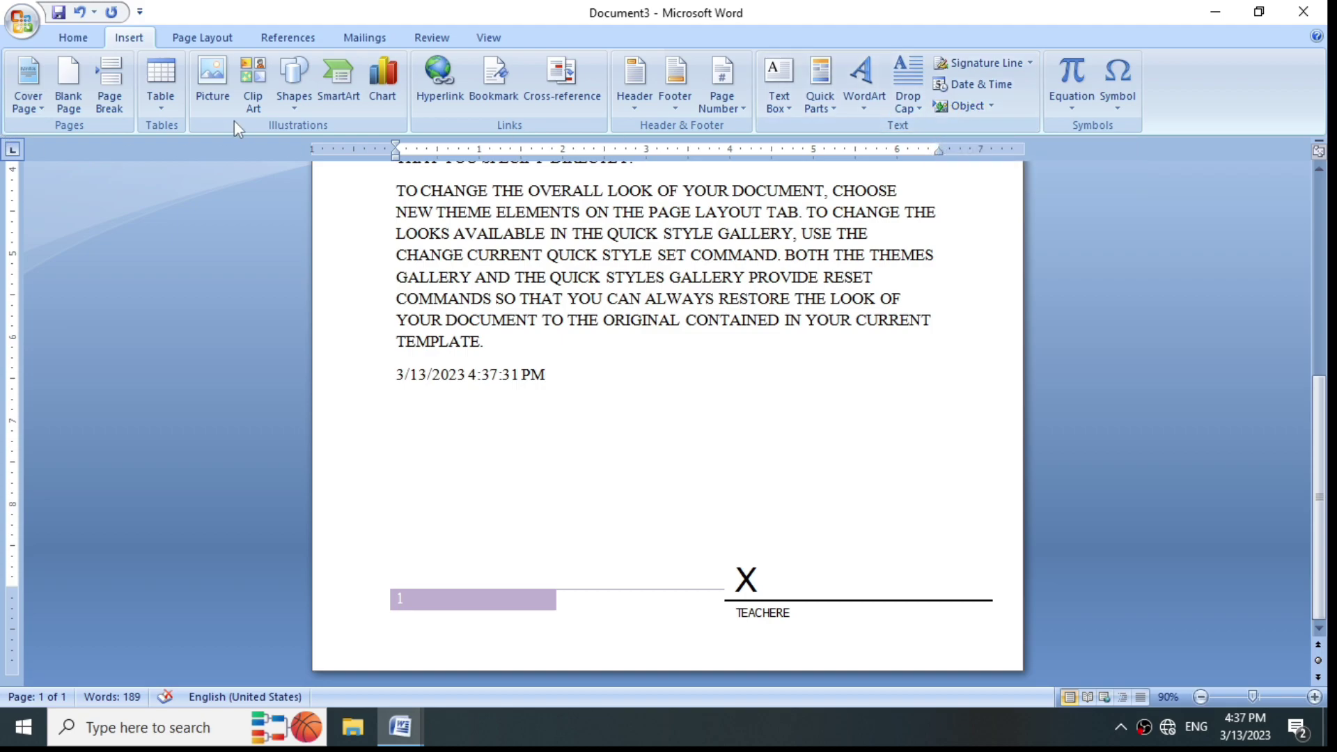
left_click(173, 110)
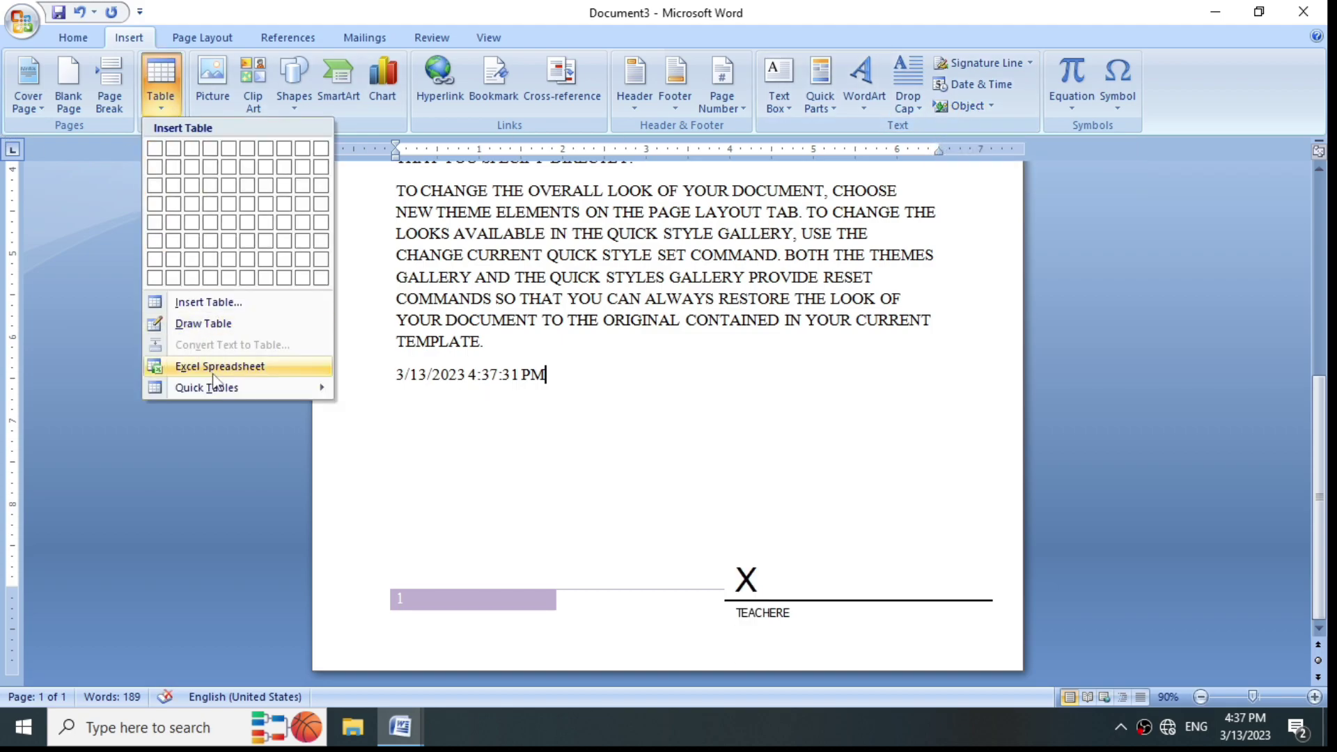
left_click(940, 399)
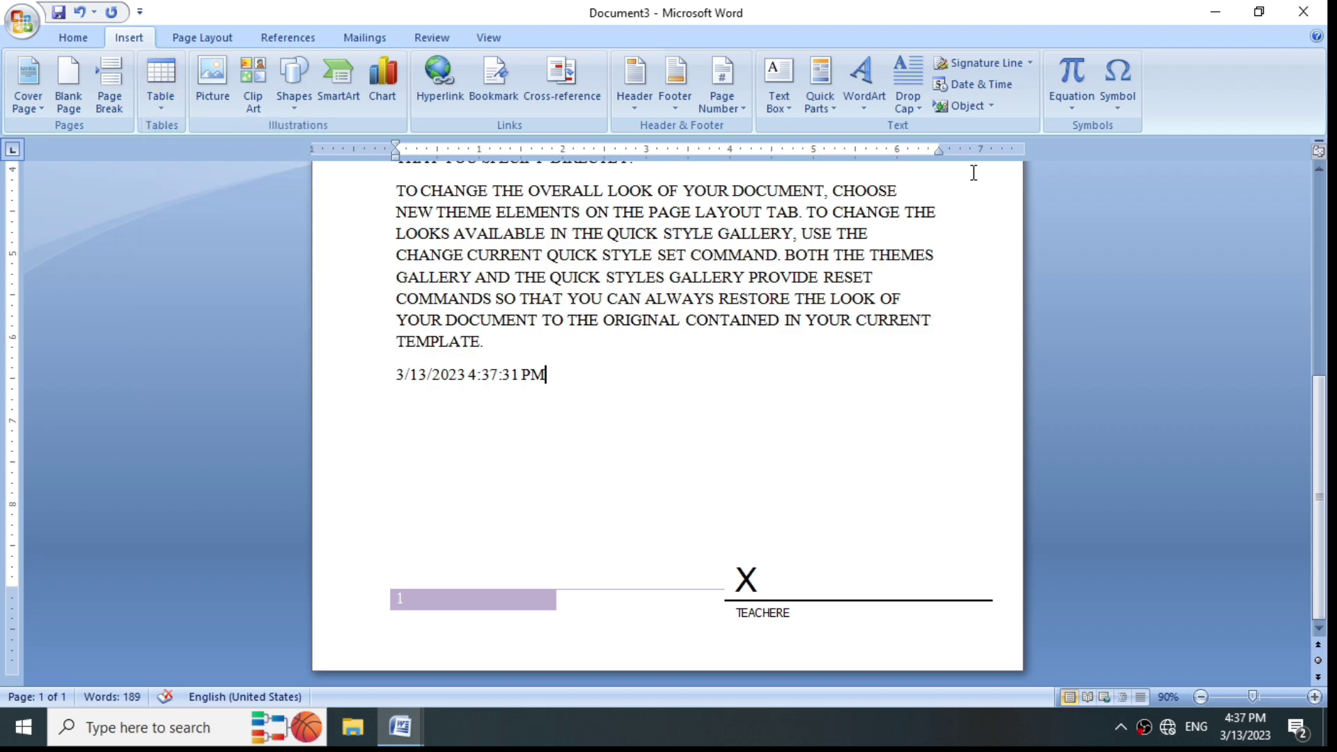
Step: Insert a new Bitmap Image object after the date and time
left_click(992, 105)
left_click(990, 129)
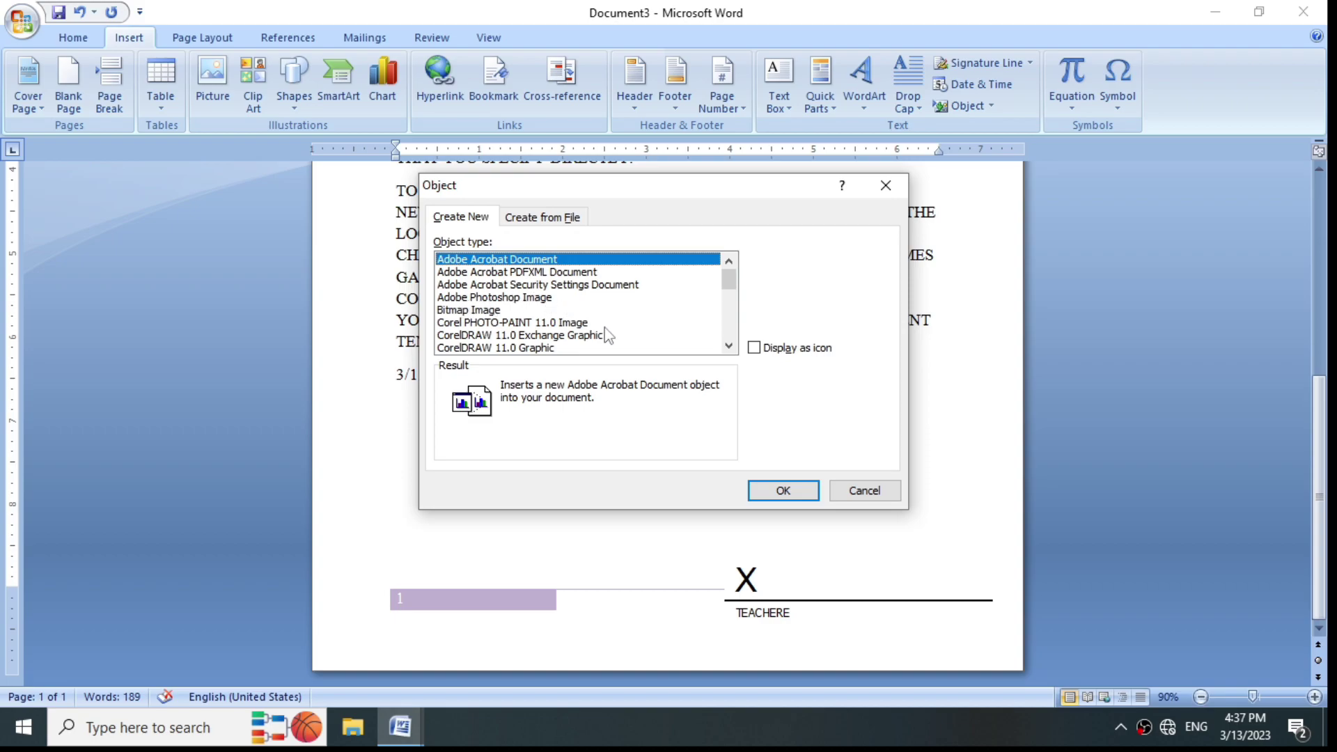
left_click(482, 313)
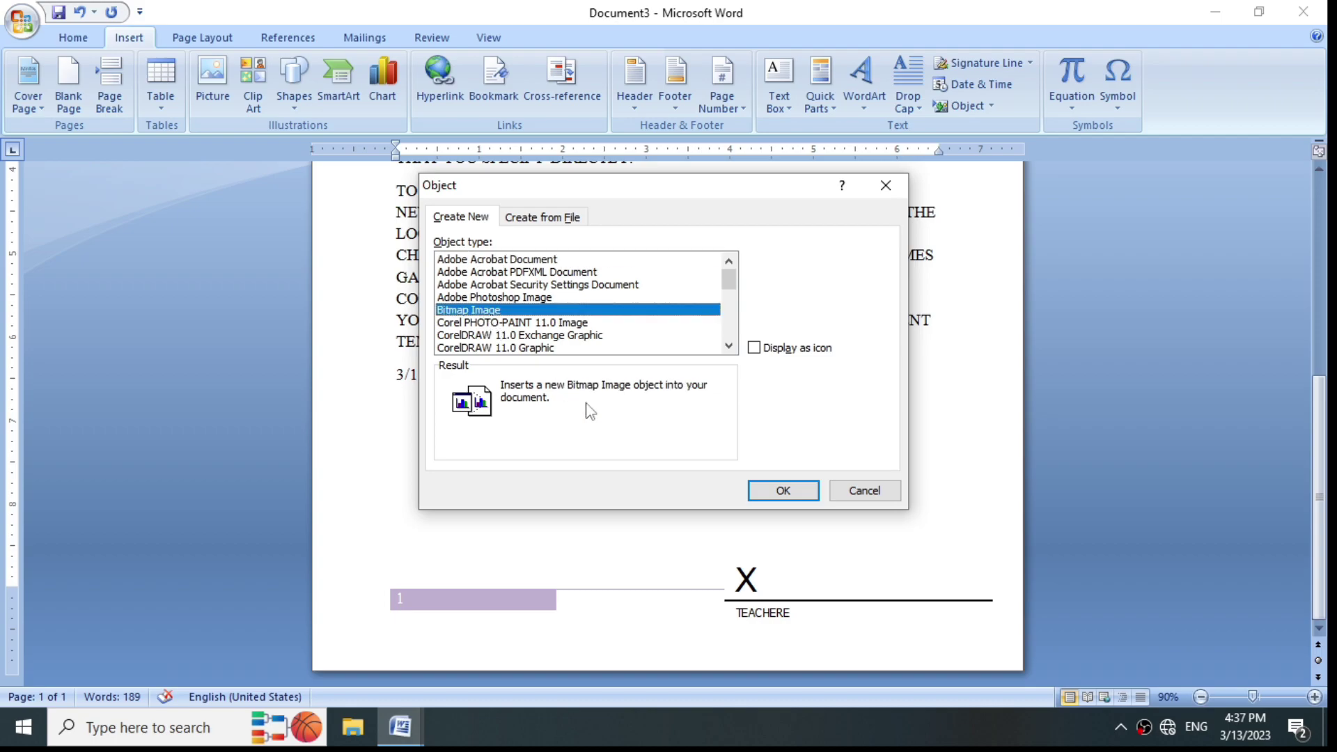
left_click(782, 490)
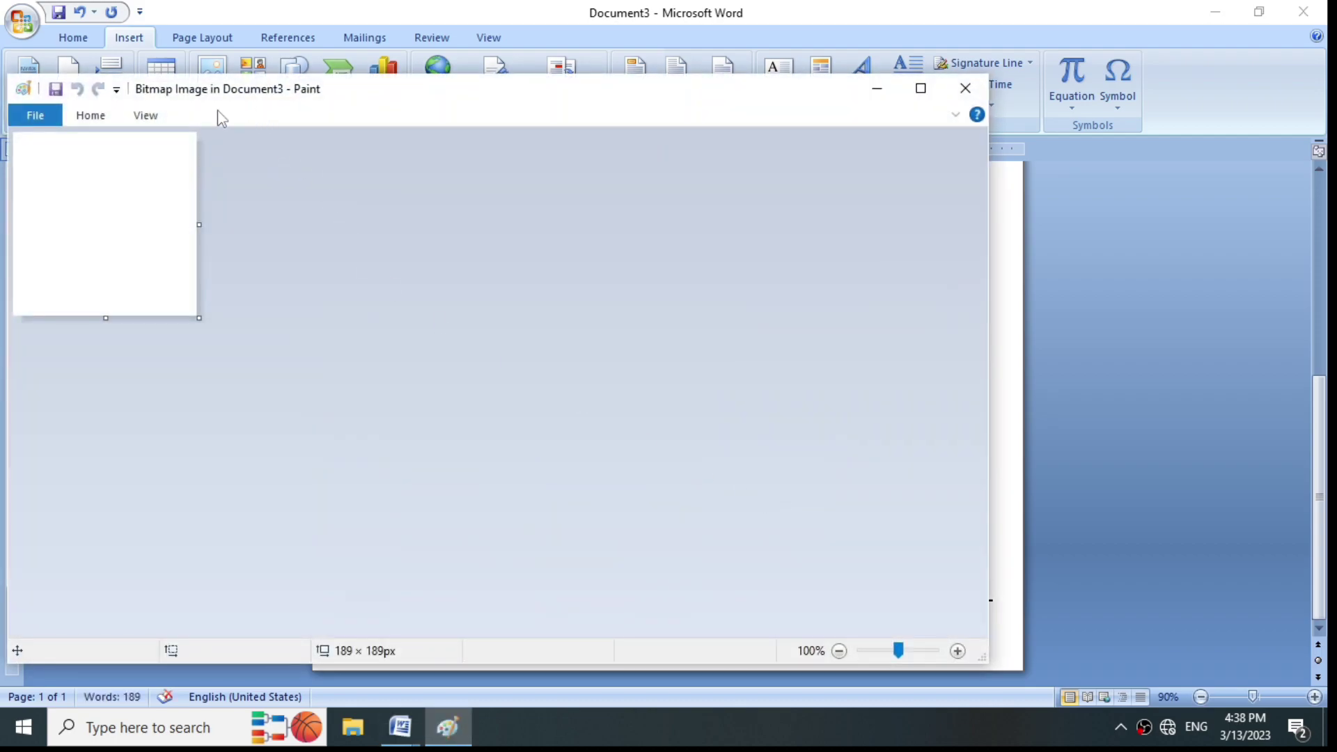
Step: Draw a thick black pentagon of about 102 × 103 px on the bitmap canvas and return to the Word document
left_click(91, 120)
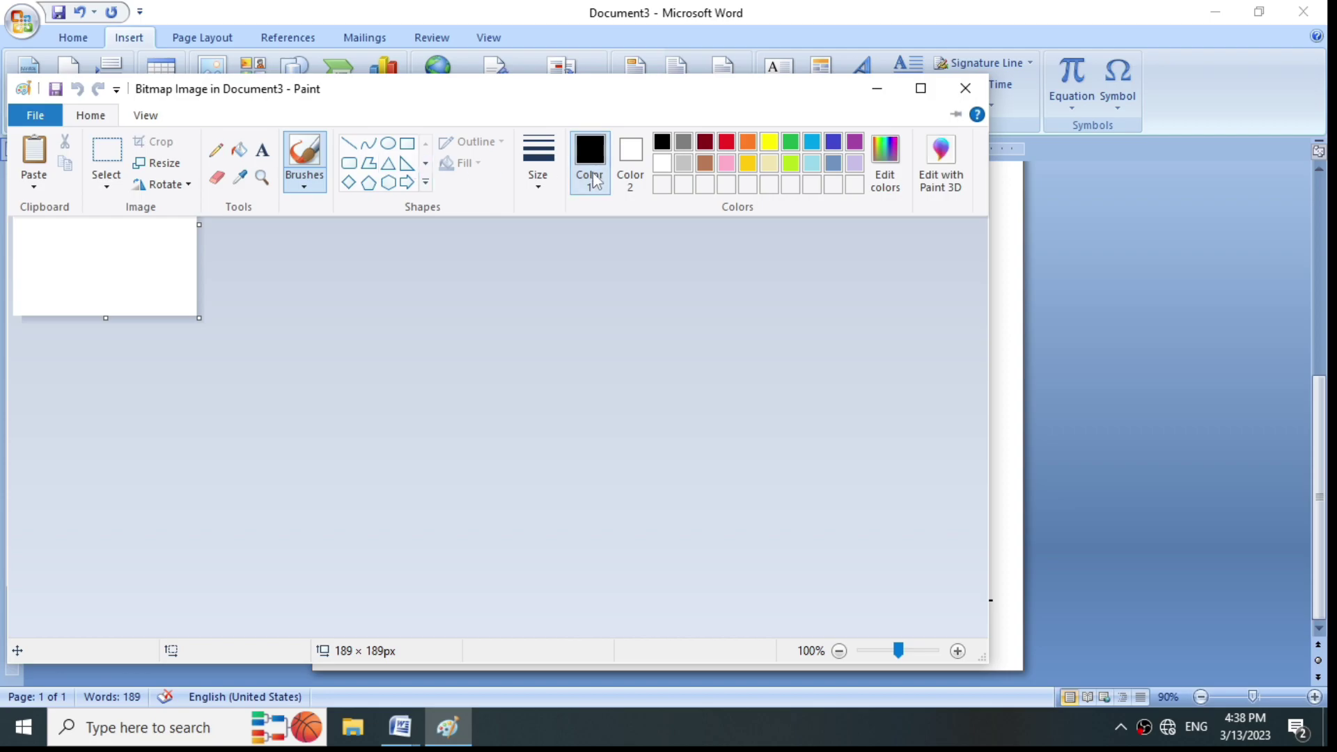
left_click(98, 239)
left_click_drag(59, 164, 159, 264)
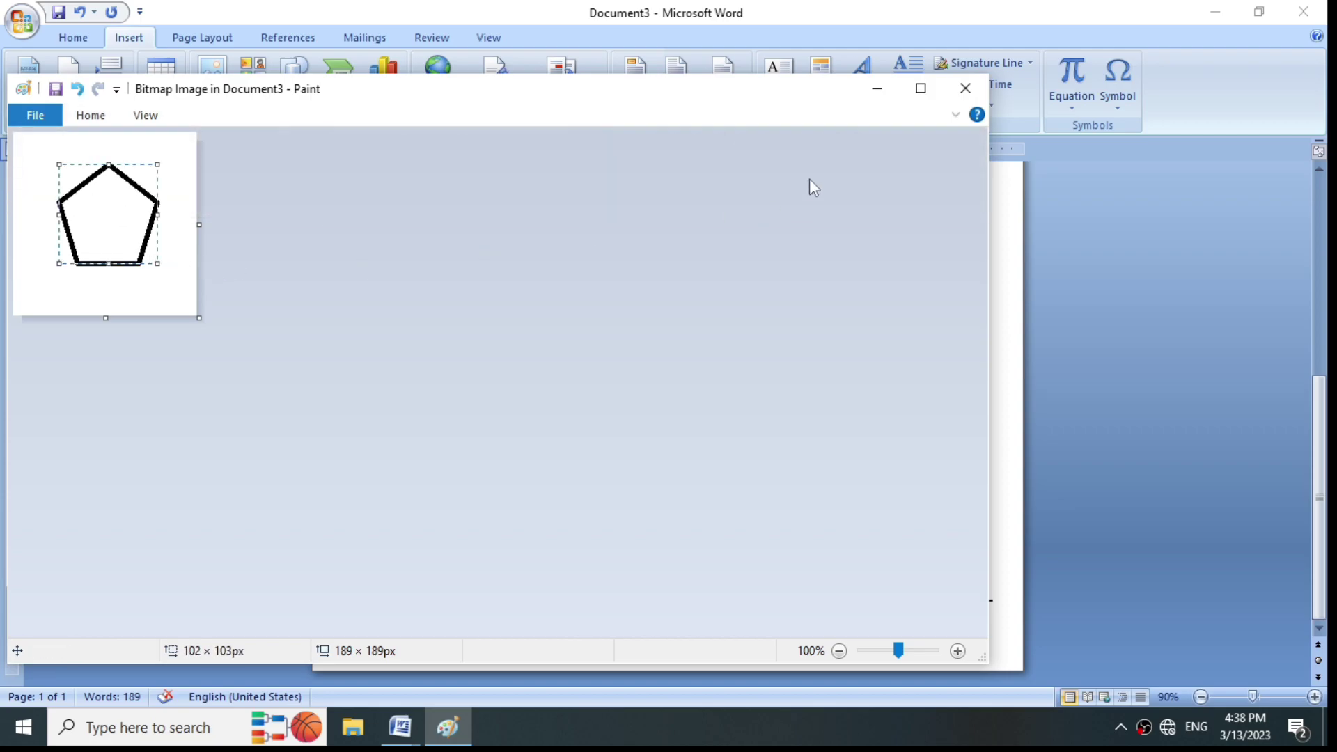
left_click(965, 89)
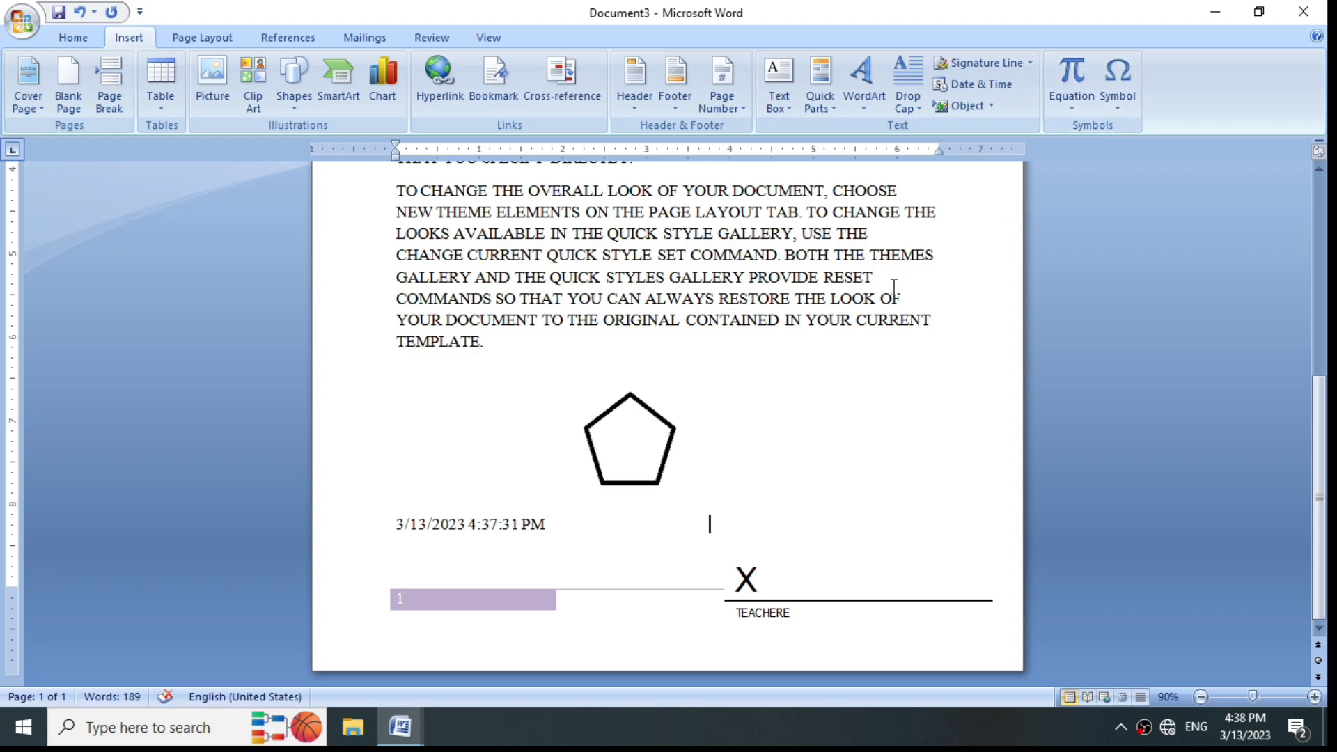
Step: Delete the entire body content of the document and create a new blank document
key("ctrl+shift+Home")
key("Delete")
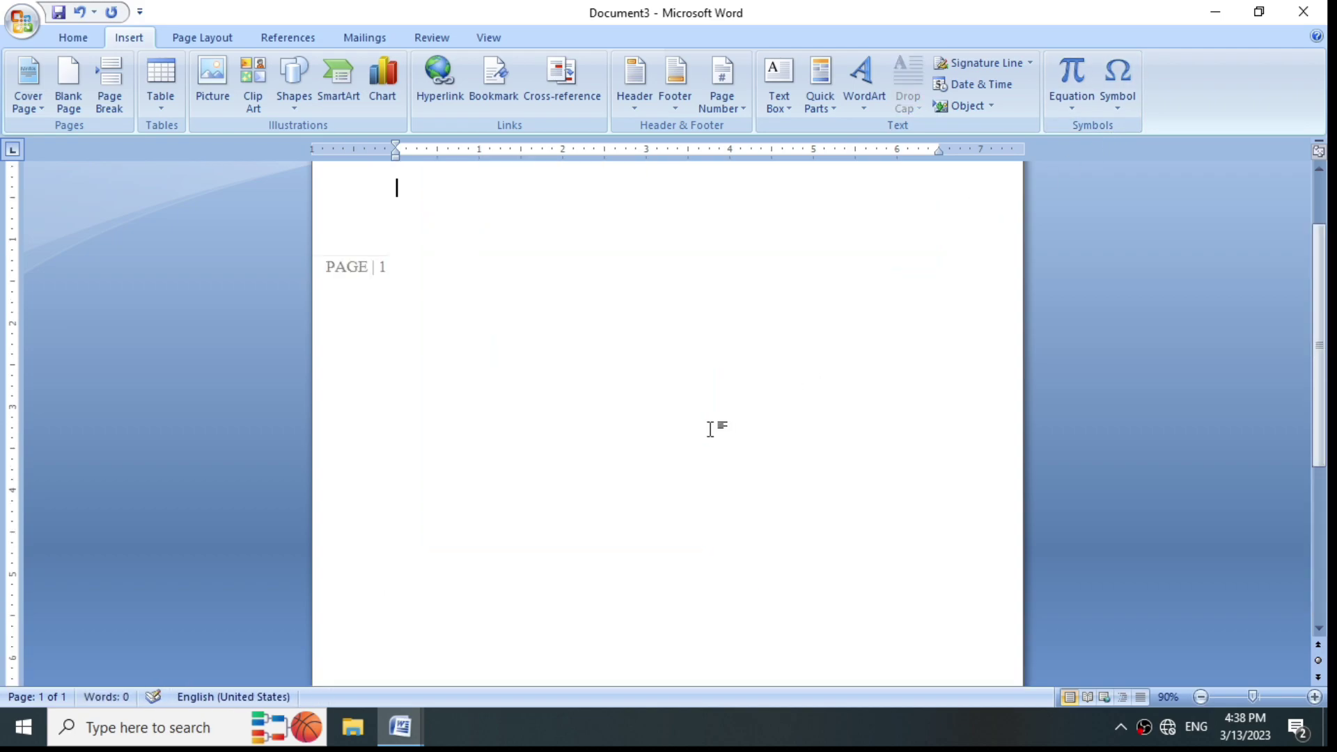
key("ctrl+n")
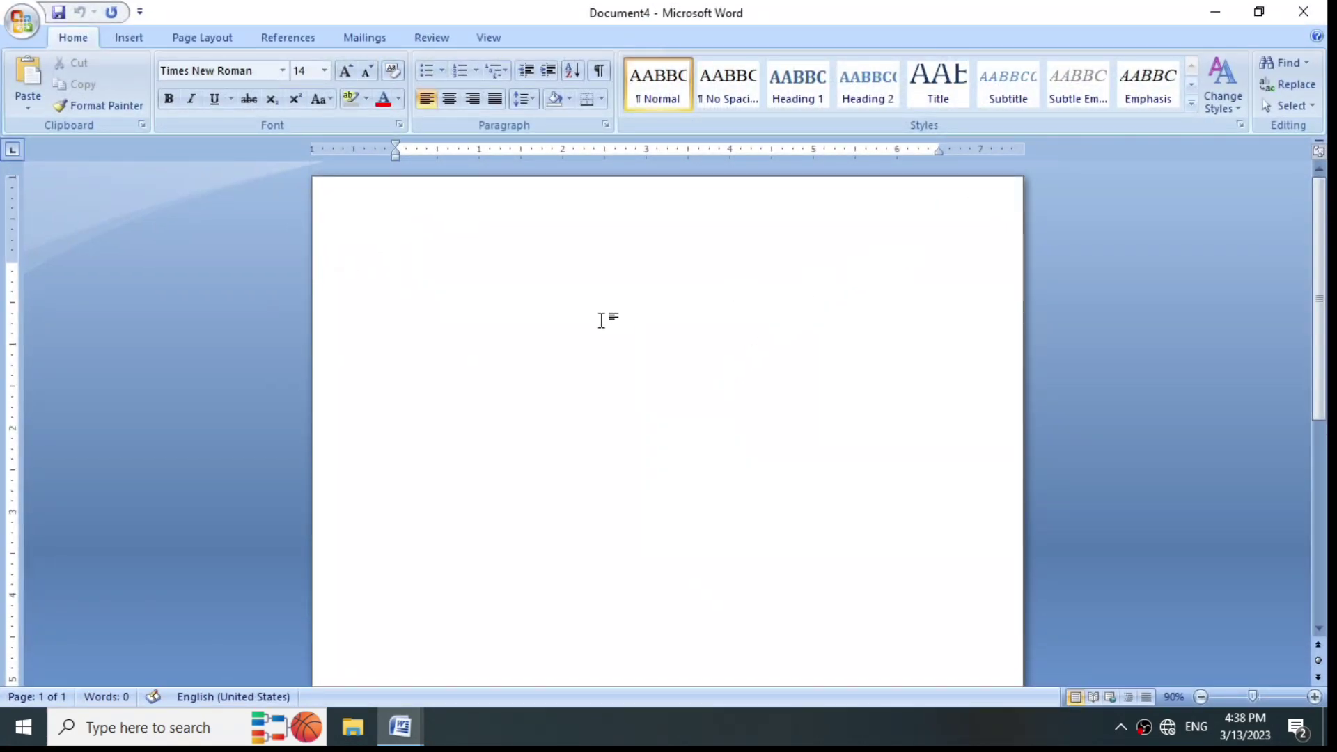
Step: Insert a new equation containing a stacked fraction with numerator 2 and denominator 1
left_click(135, 37)
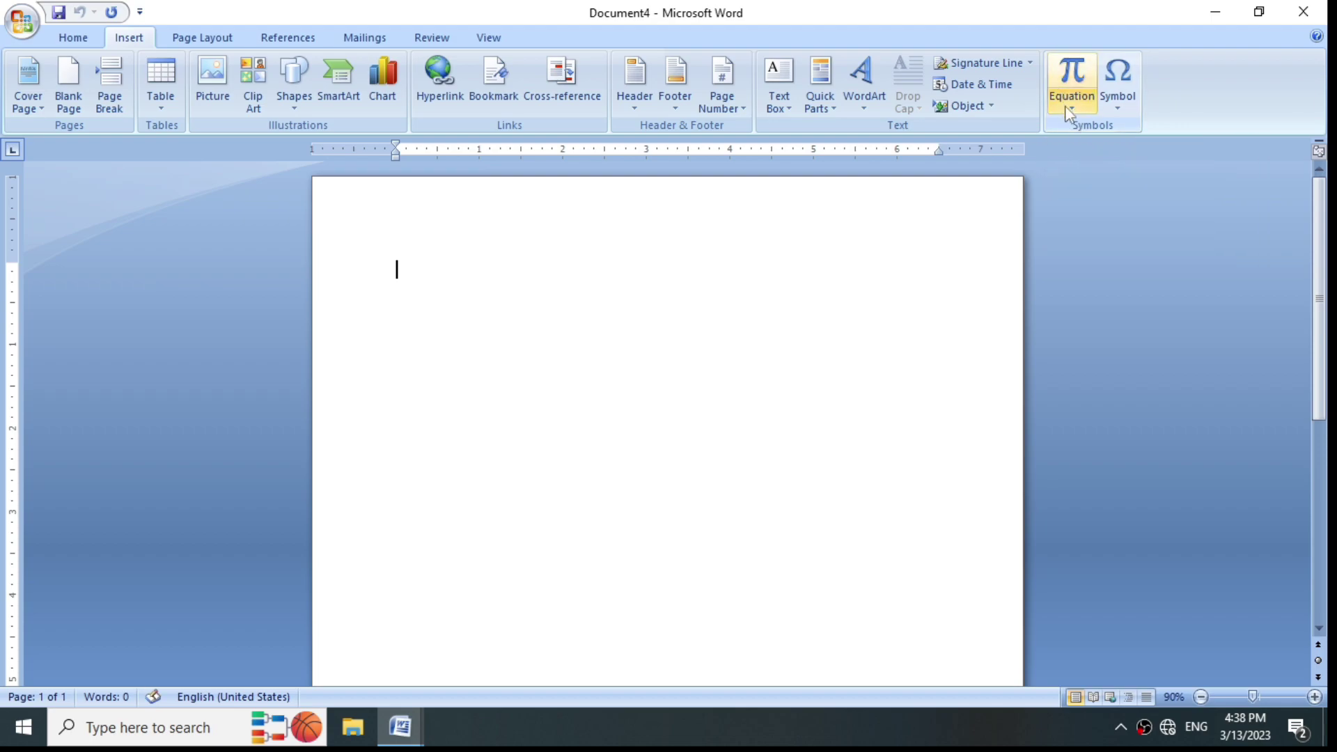
left_click(1061, 80)
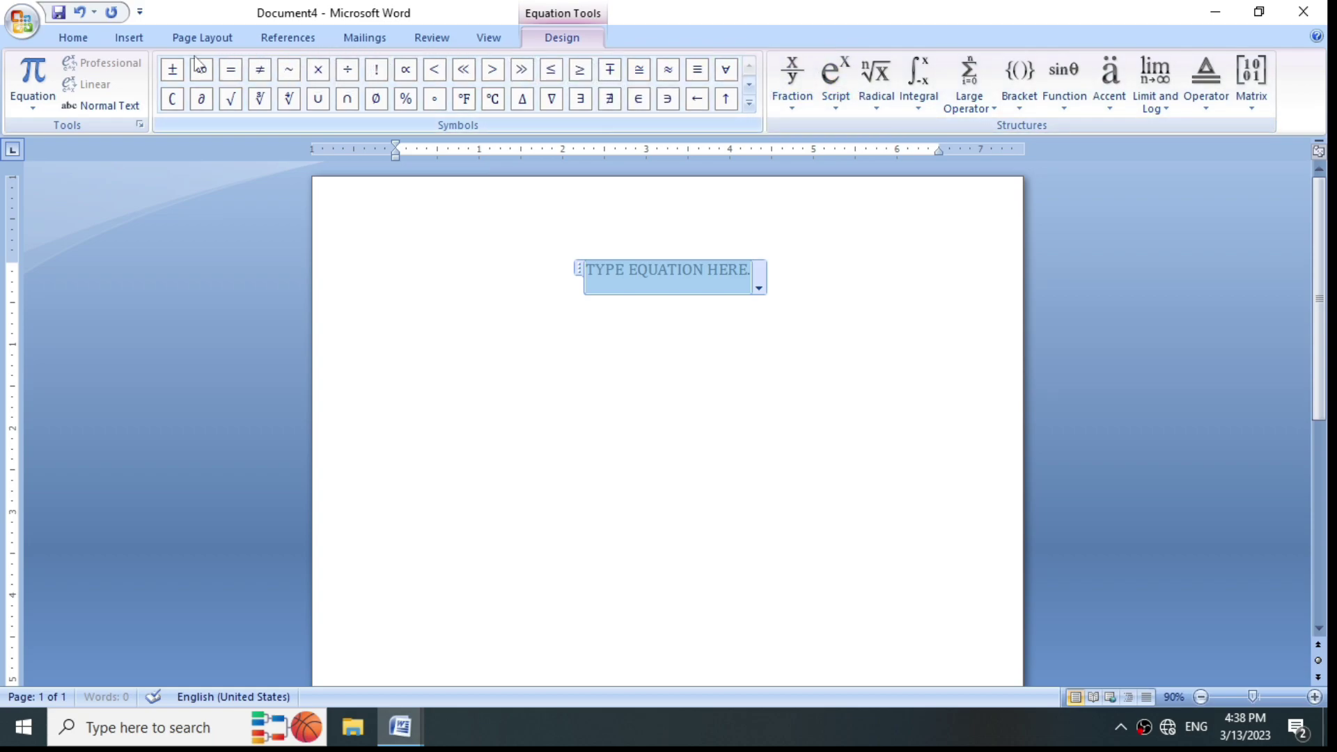
left_click(620, 273)
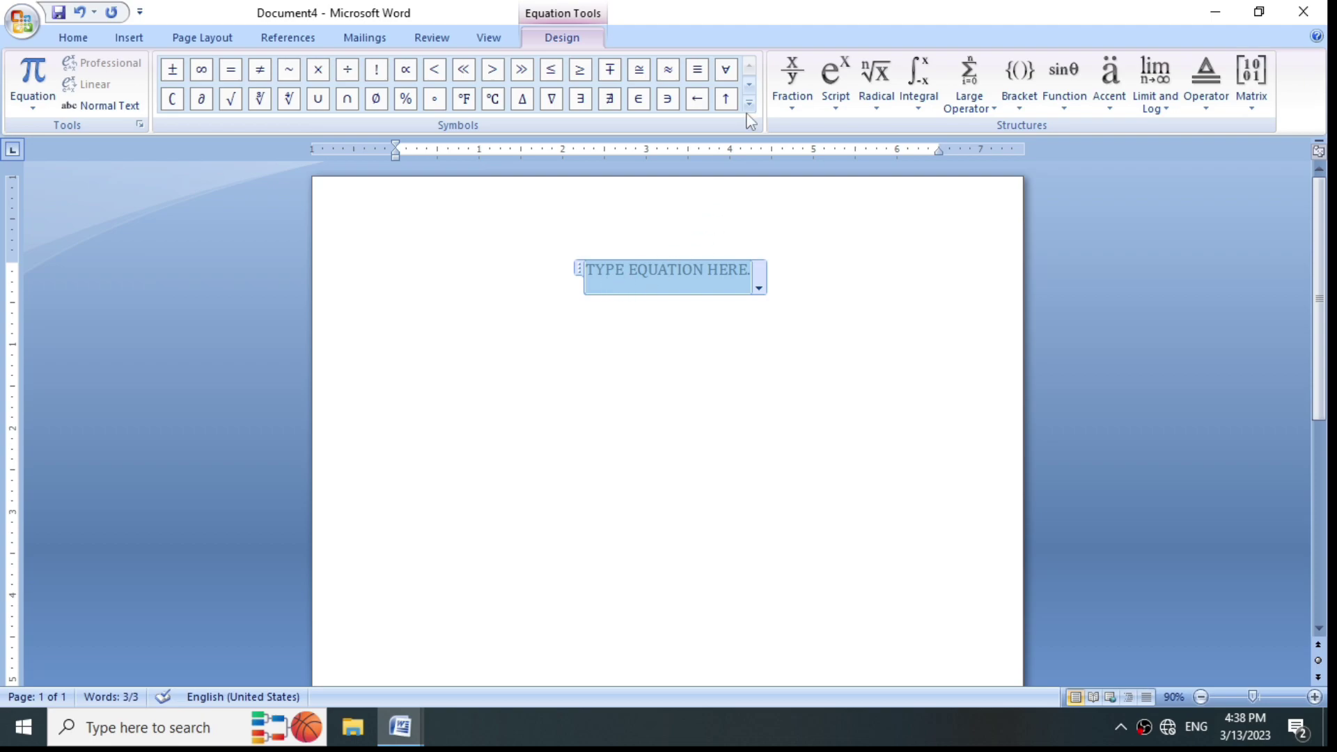
left_click(791, 79)
left_click(780, 217)
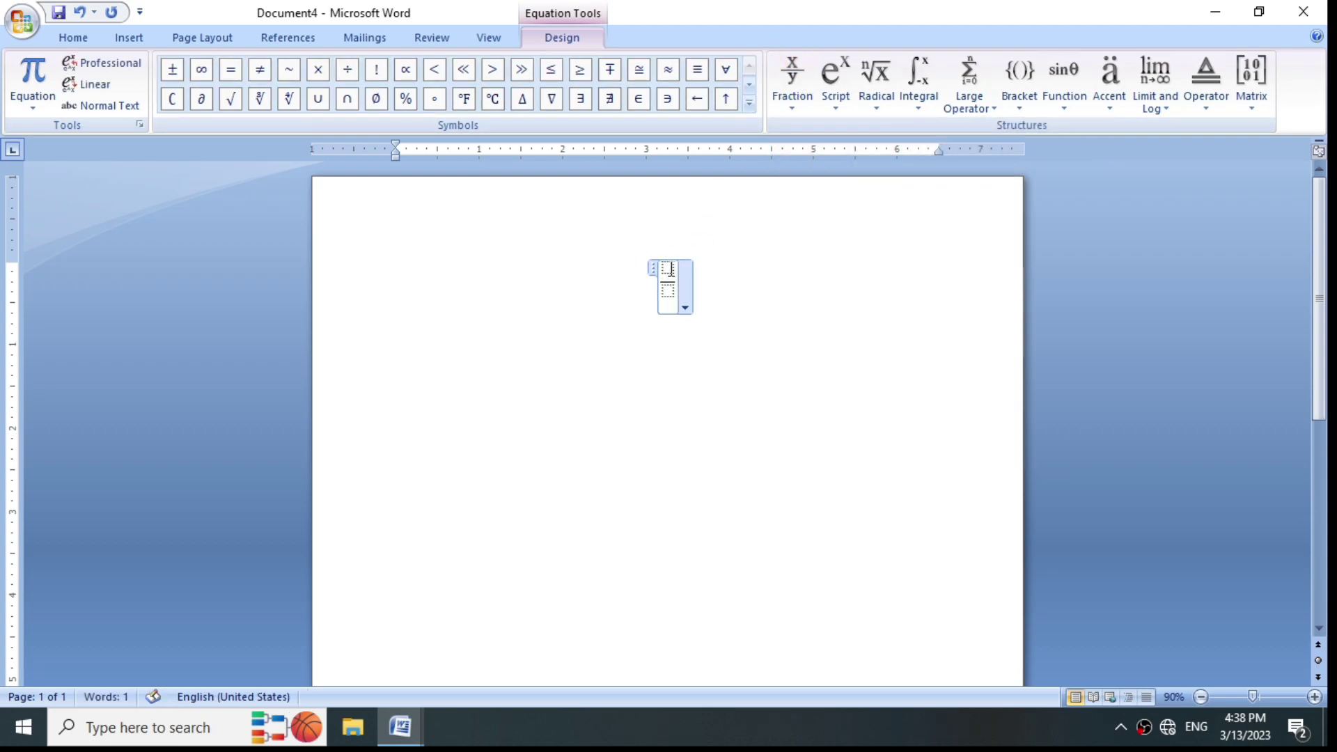
type("2")
left_click(668, 288)
type("1")
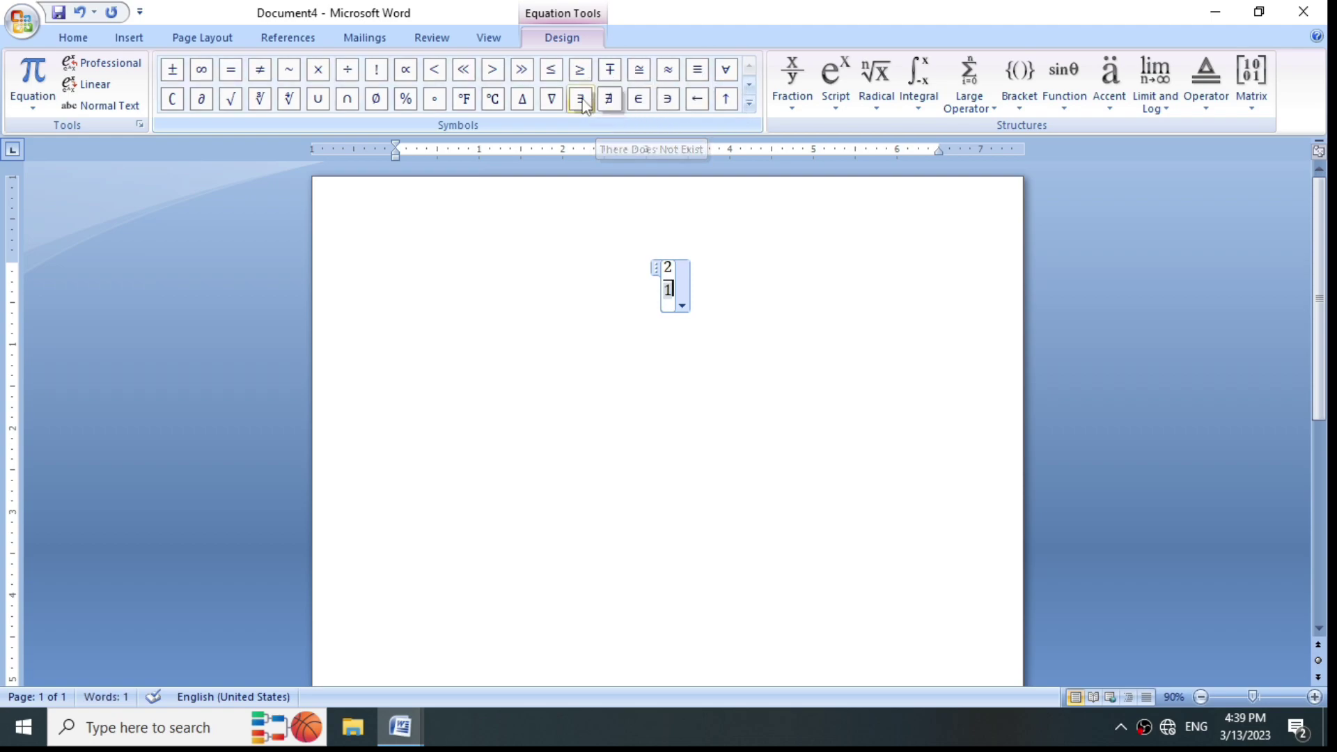
left_click(741, 320)
left_click_drag(692, 289, 644, 284)
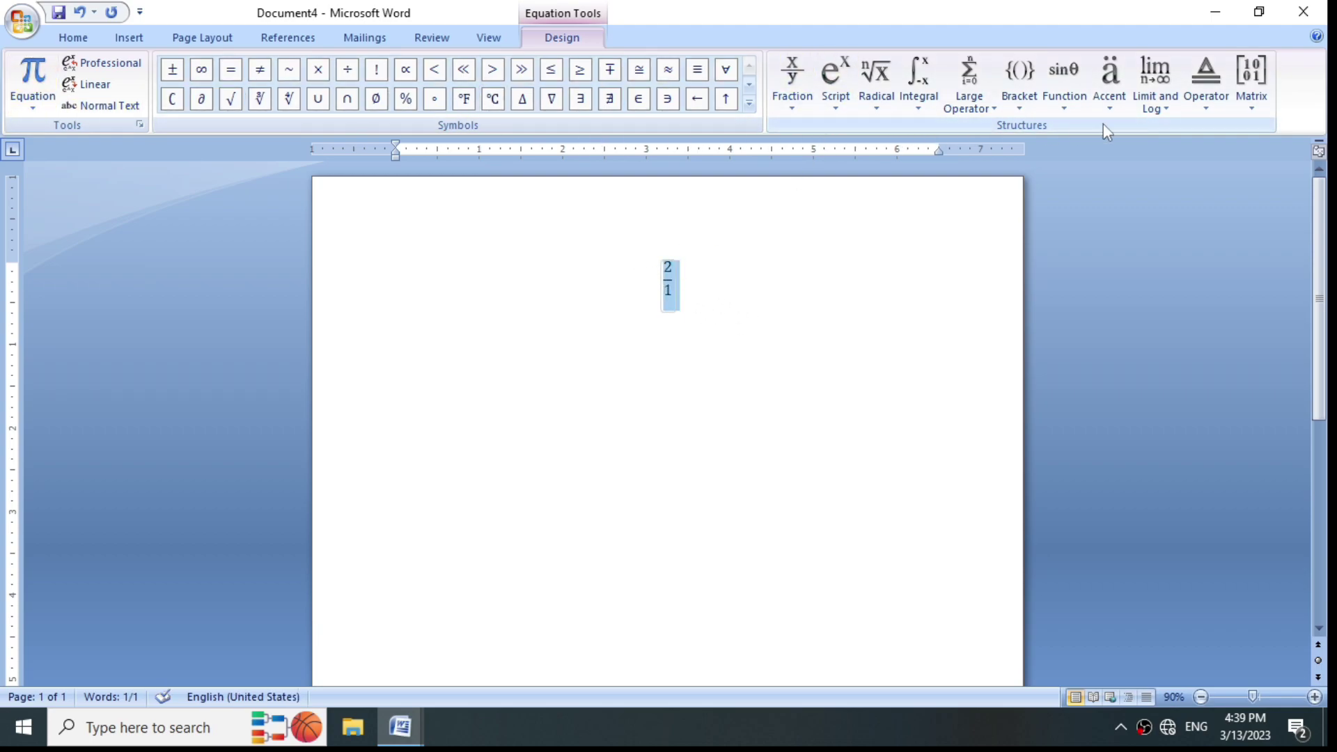
left_click(683, 311)
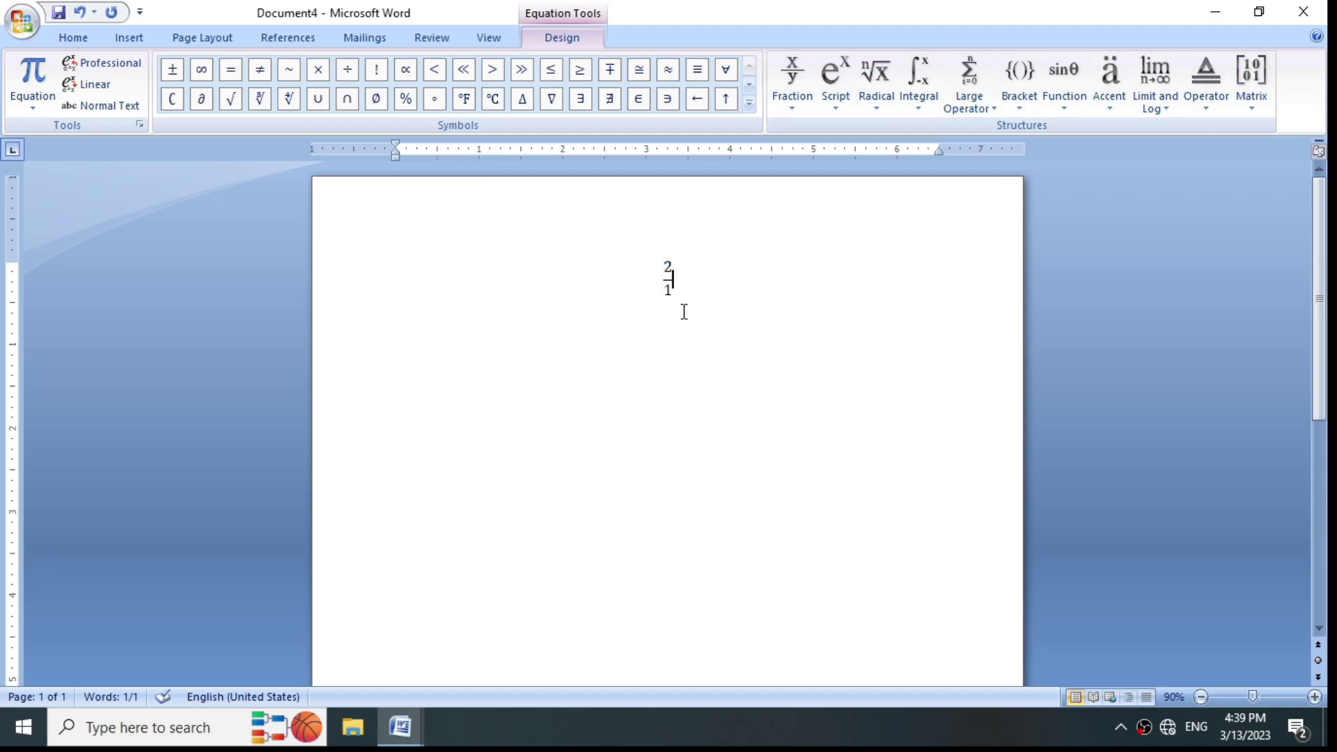
Step: Insert the Wingdings 2 clock symbol with character code 138 right after the fraction and close the Symbol dialog
left_click(137, 32)
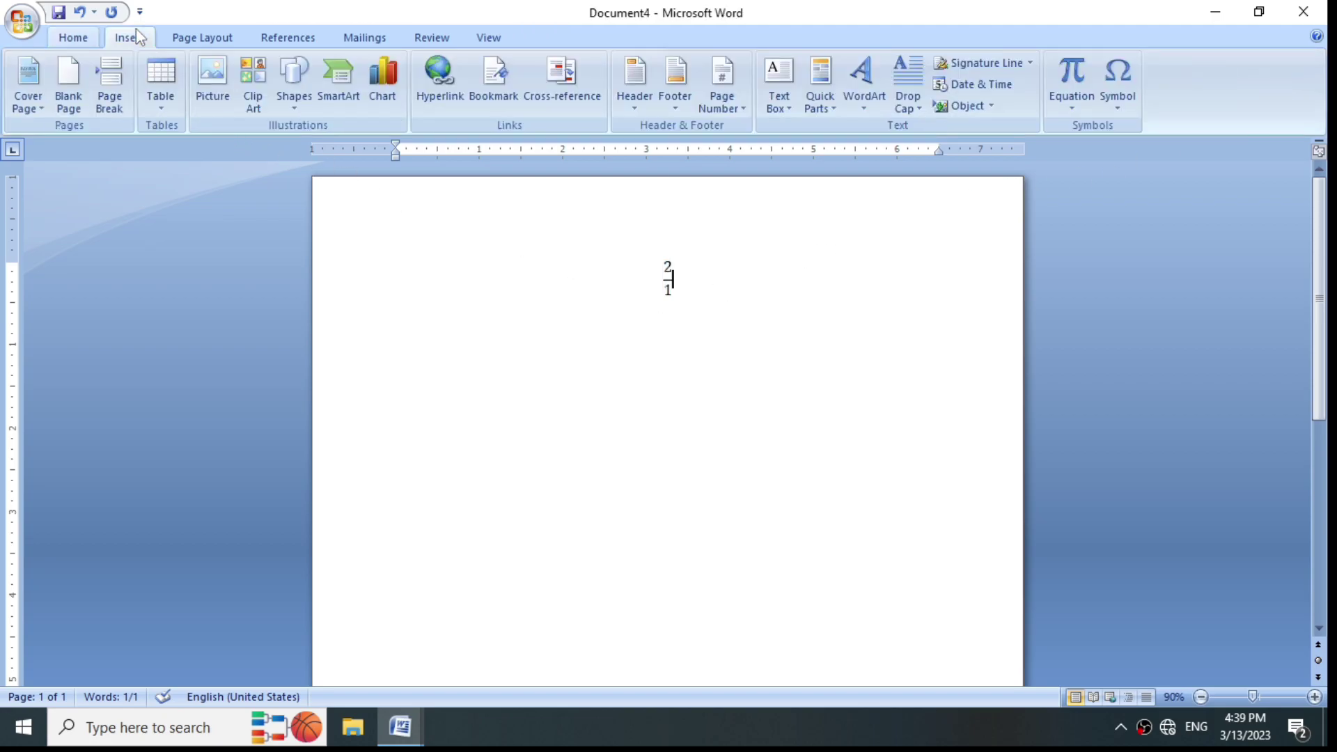
left_click(1123, 99)
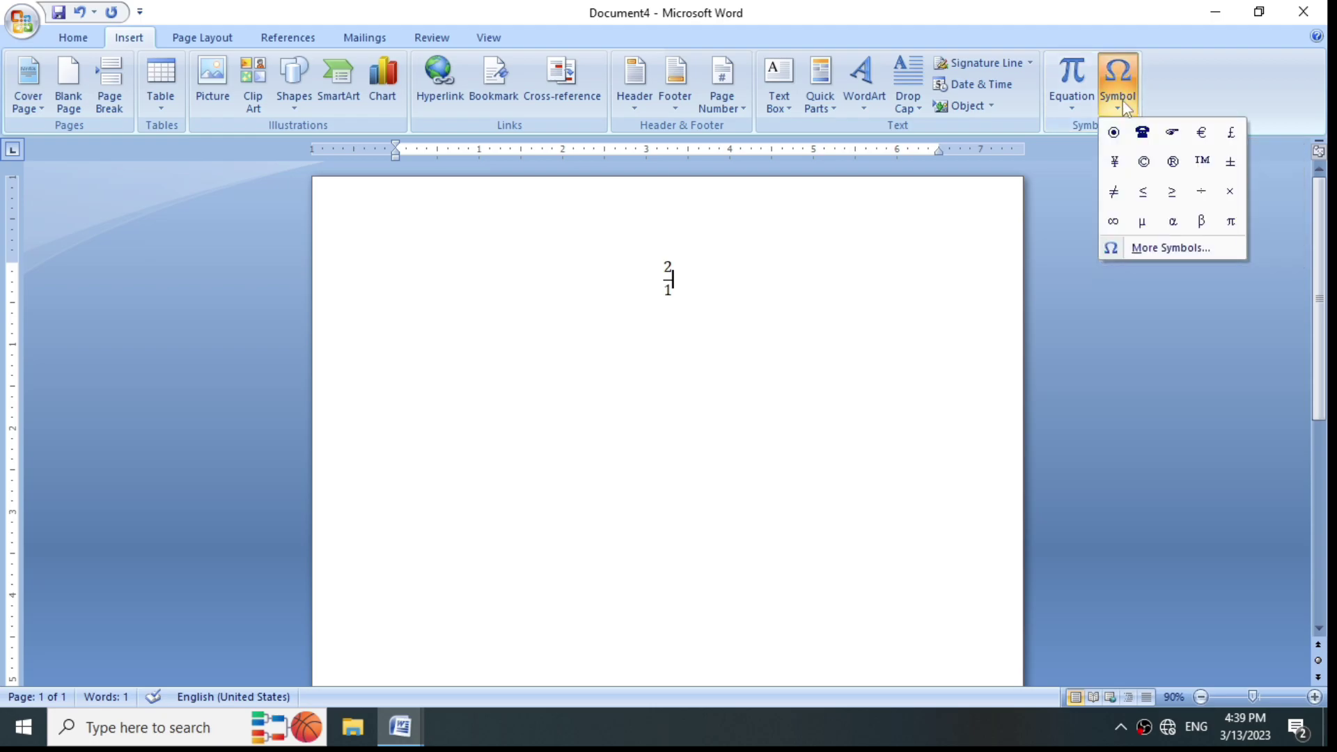
left_click(1145, 252)
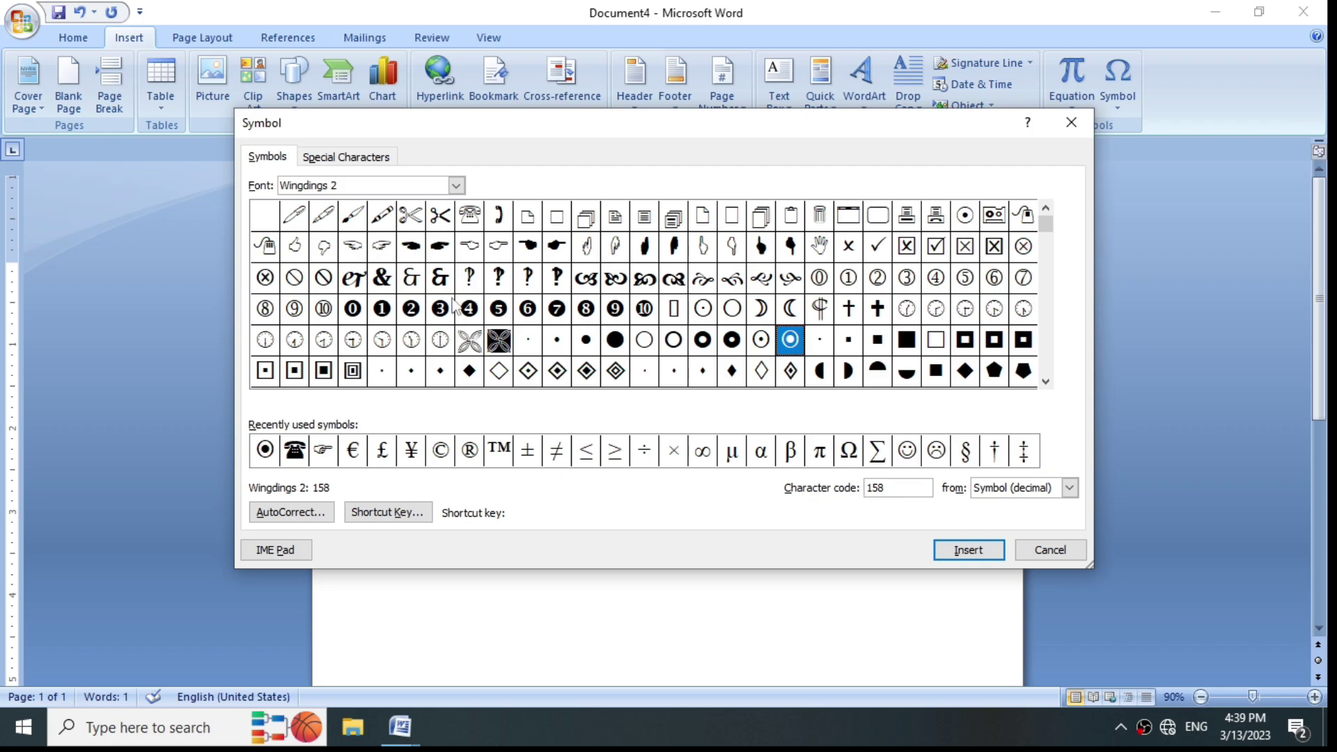
left_click(456, 185)
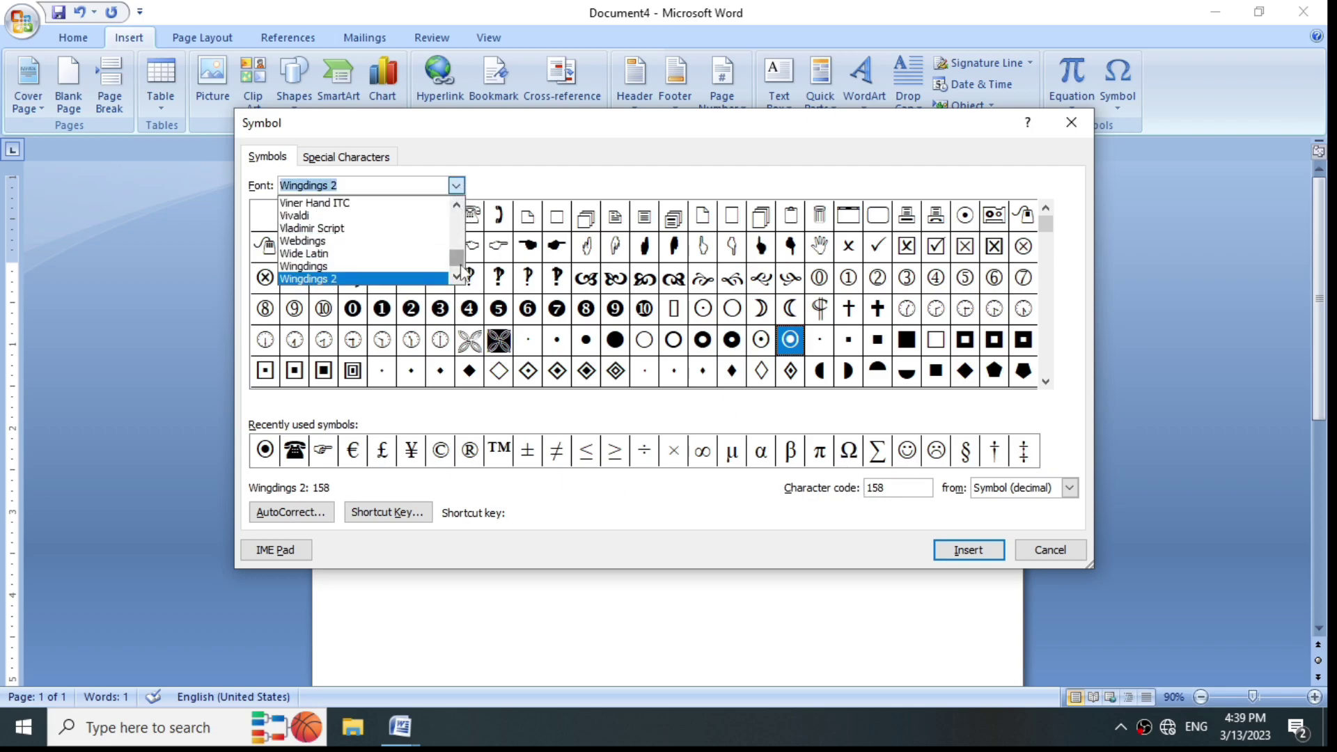
left_click(457, 204)
left_click(457, 204)
left_click(68, 36)
left_click(68, 36)
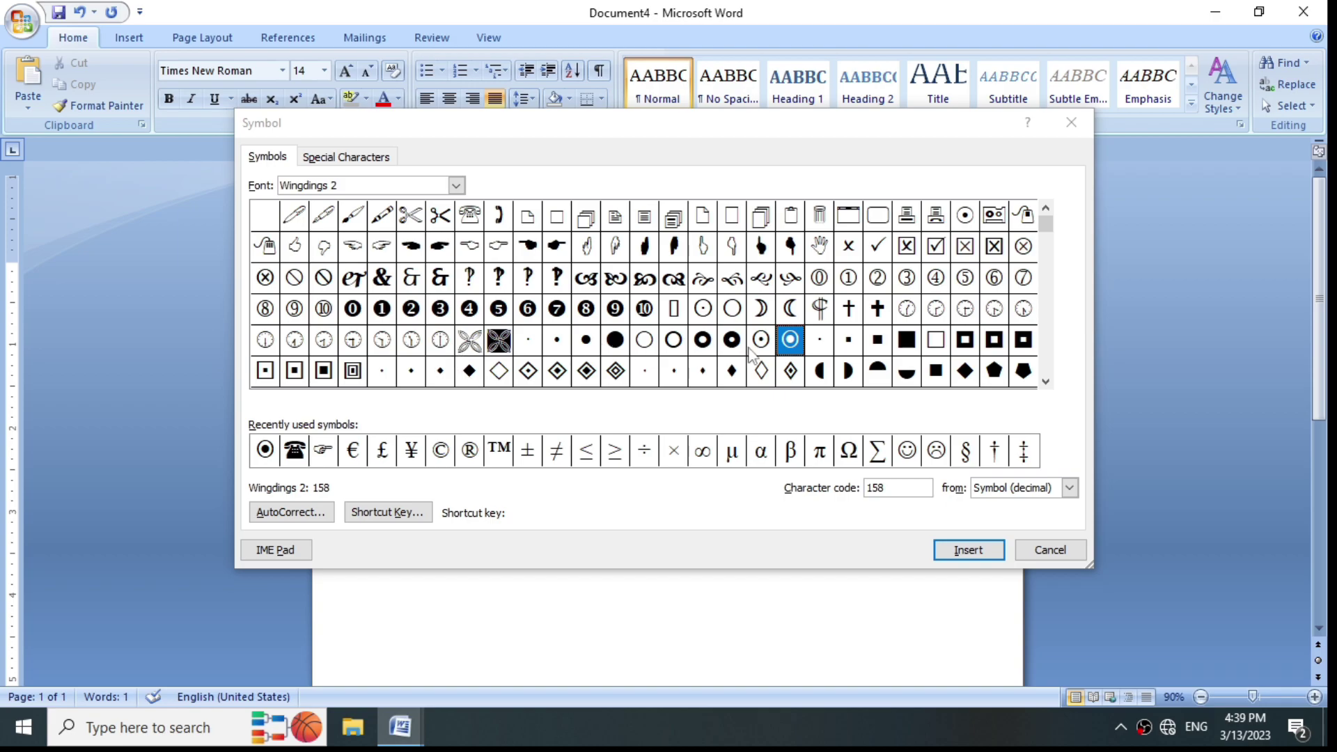
left_click(1046, 381)
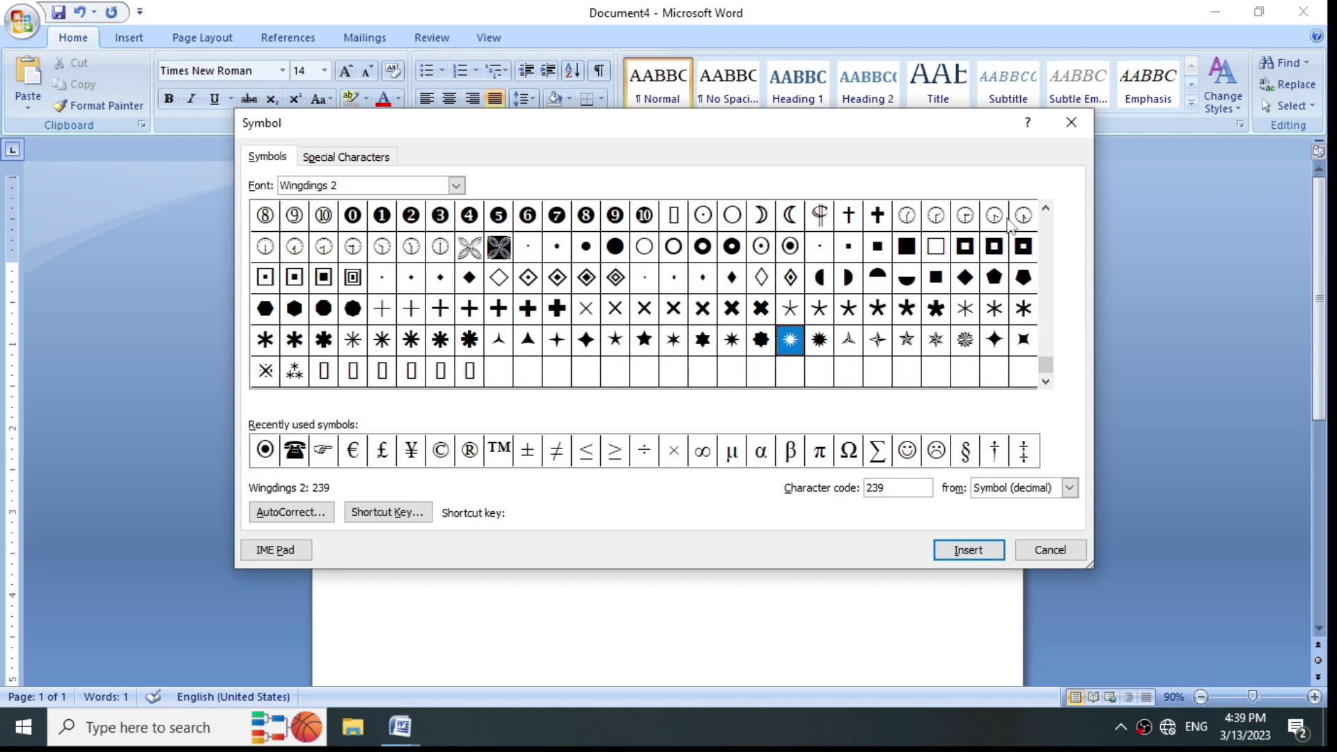
left_click(994, 215)
left_click(970, 550)
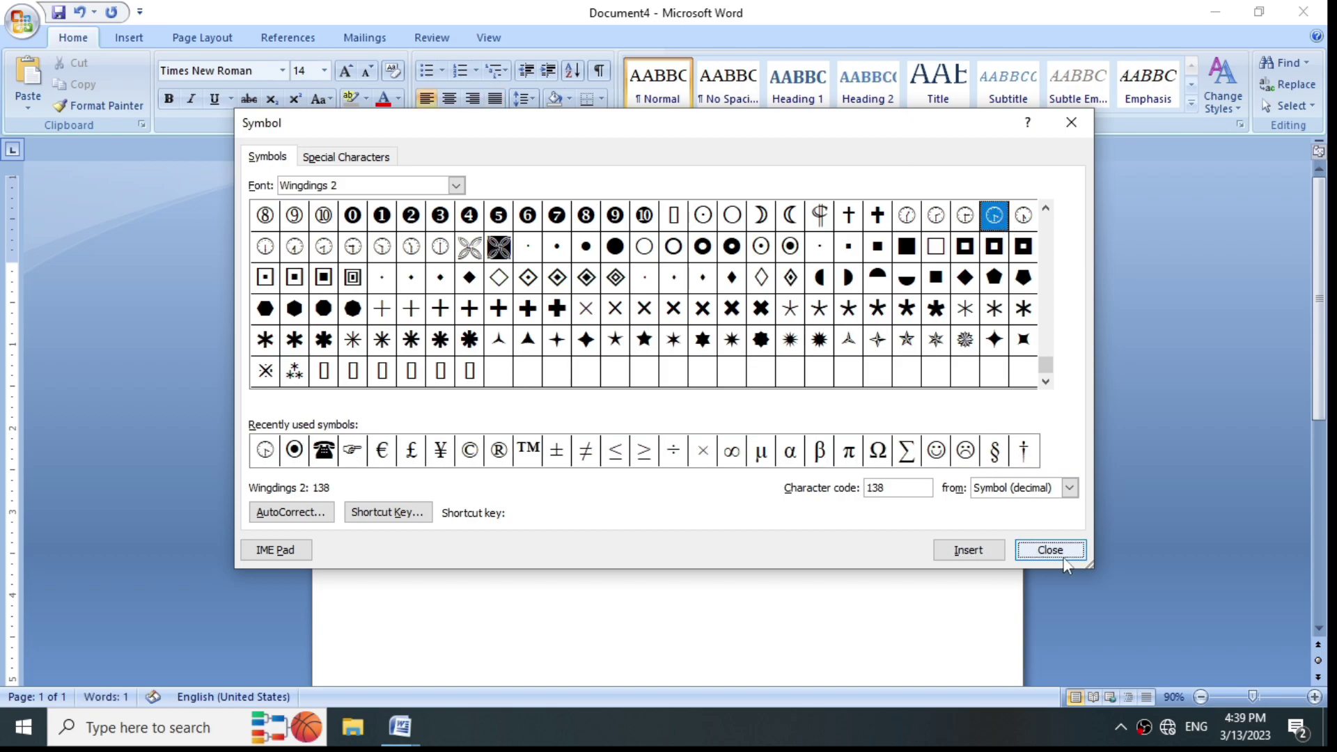
left_click(1050, 550)
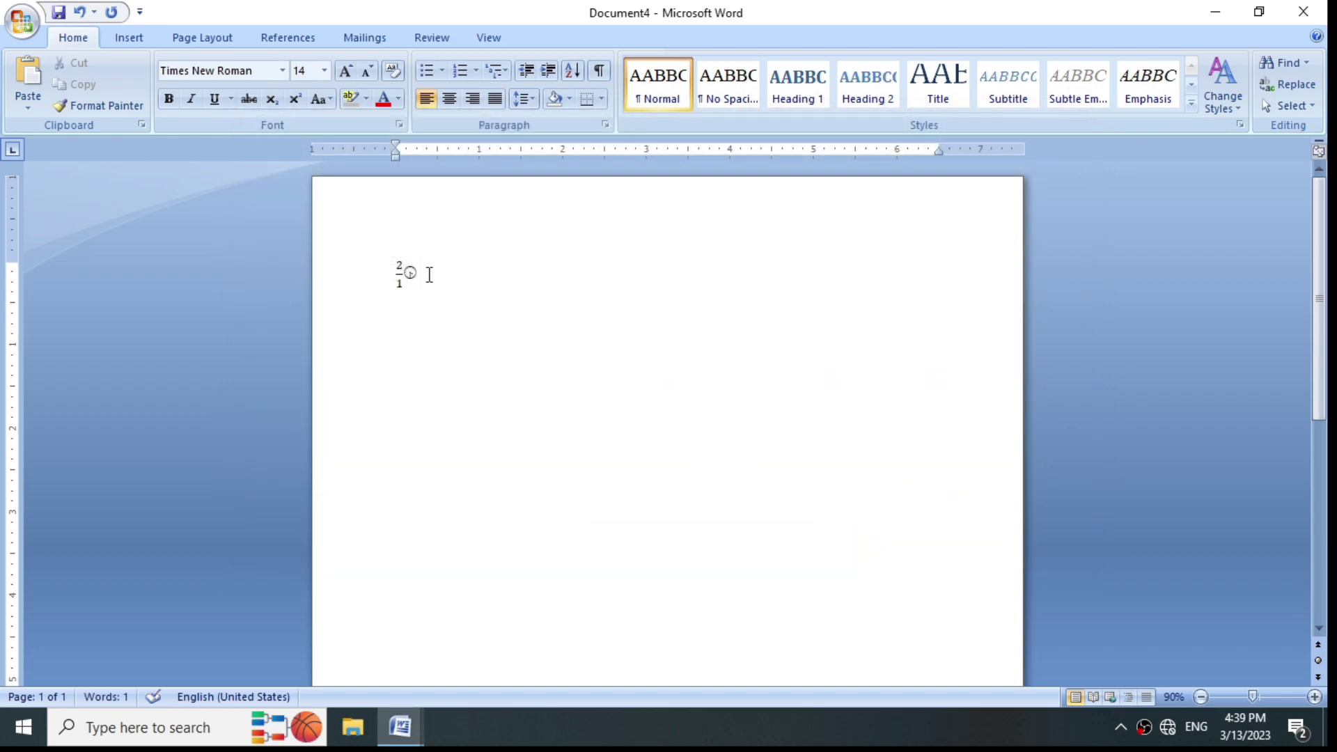
Step: Add a smiley and a bold right arrow on a new line below the fraction, using the AutoCorrect sequences ":)" and "==>"
left_click(129, 38)
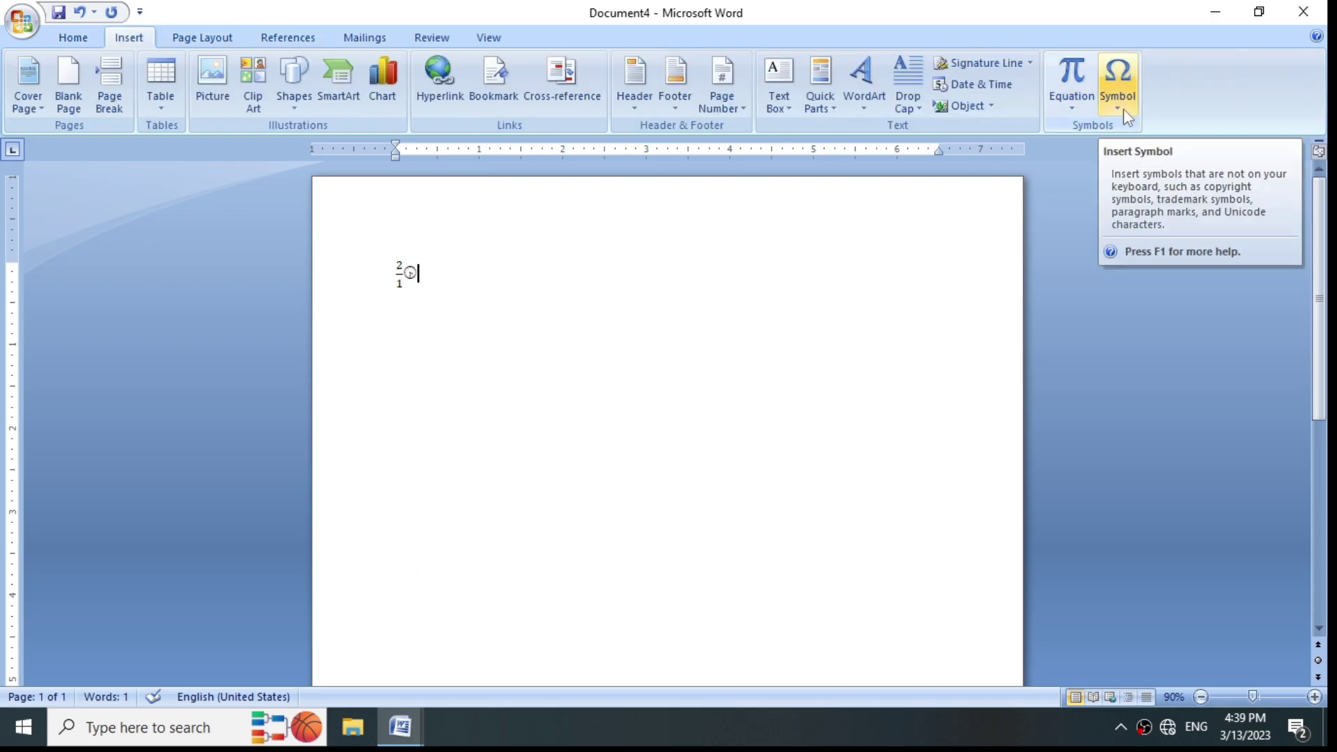
key("Return")
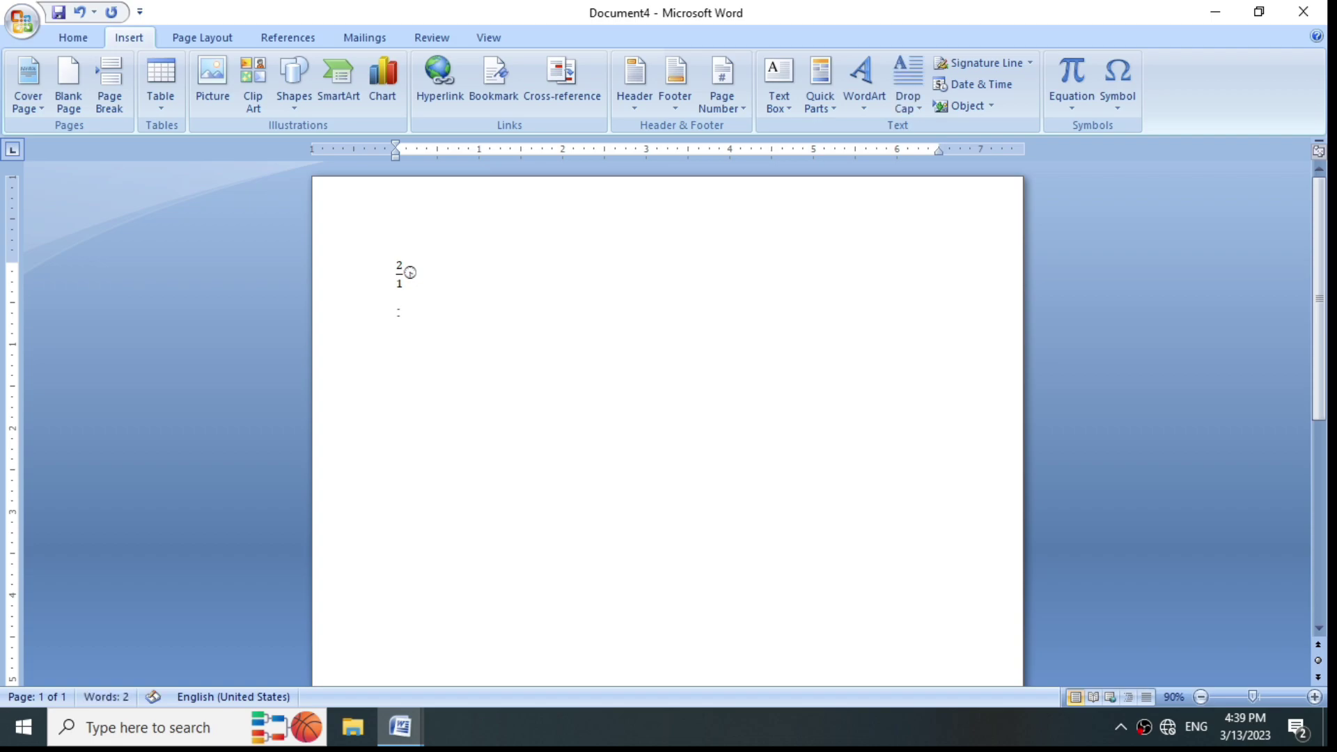
type(":)==>")
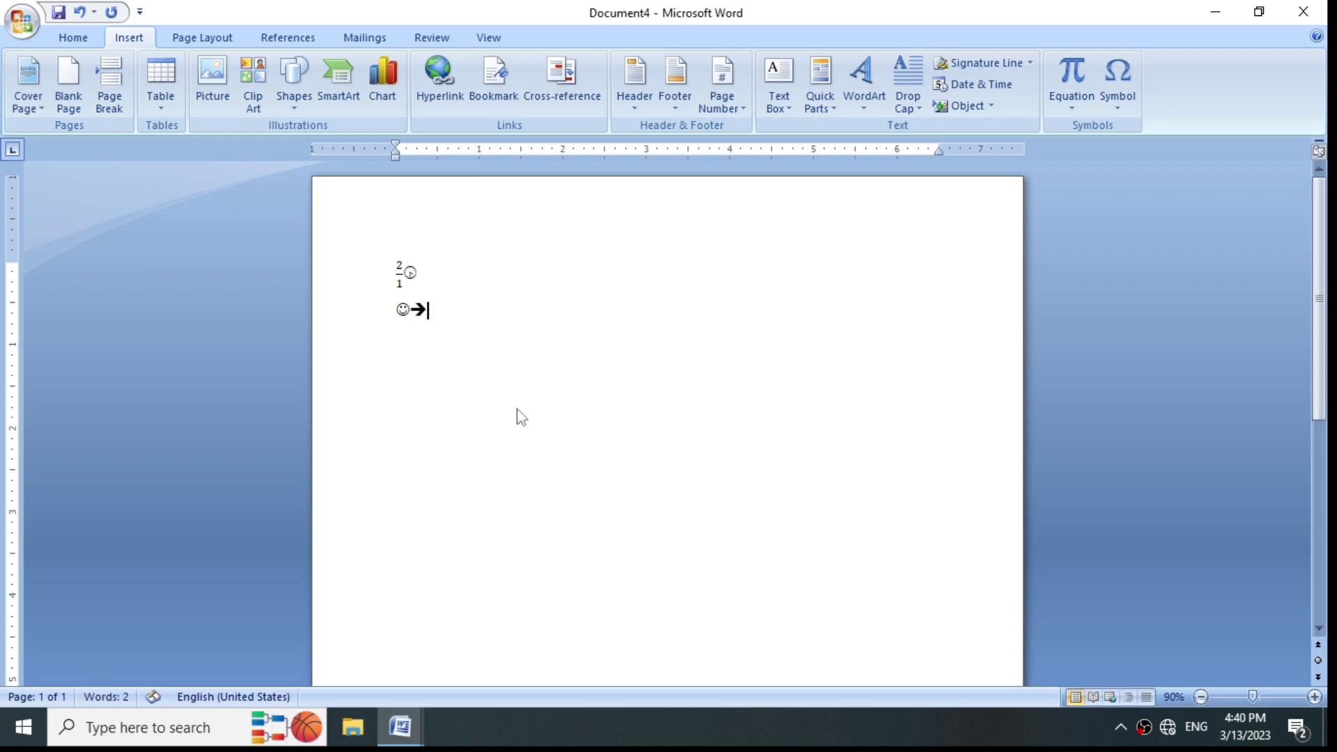